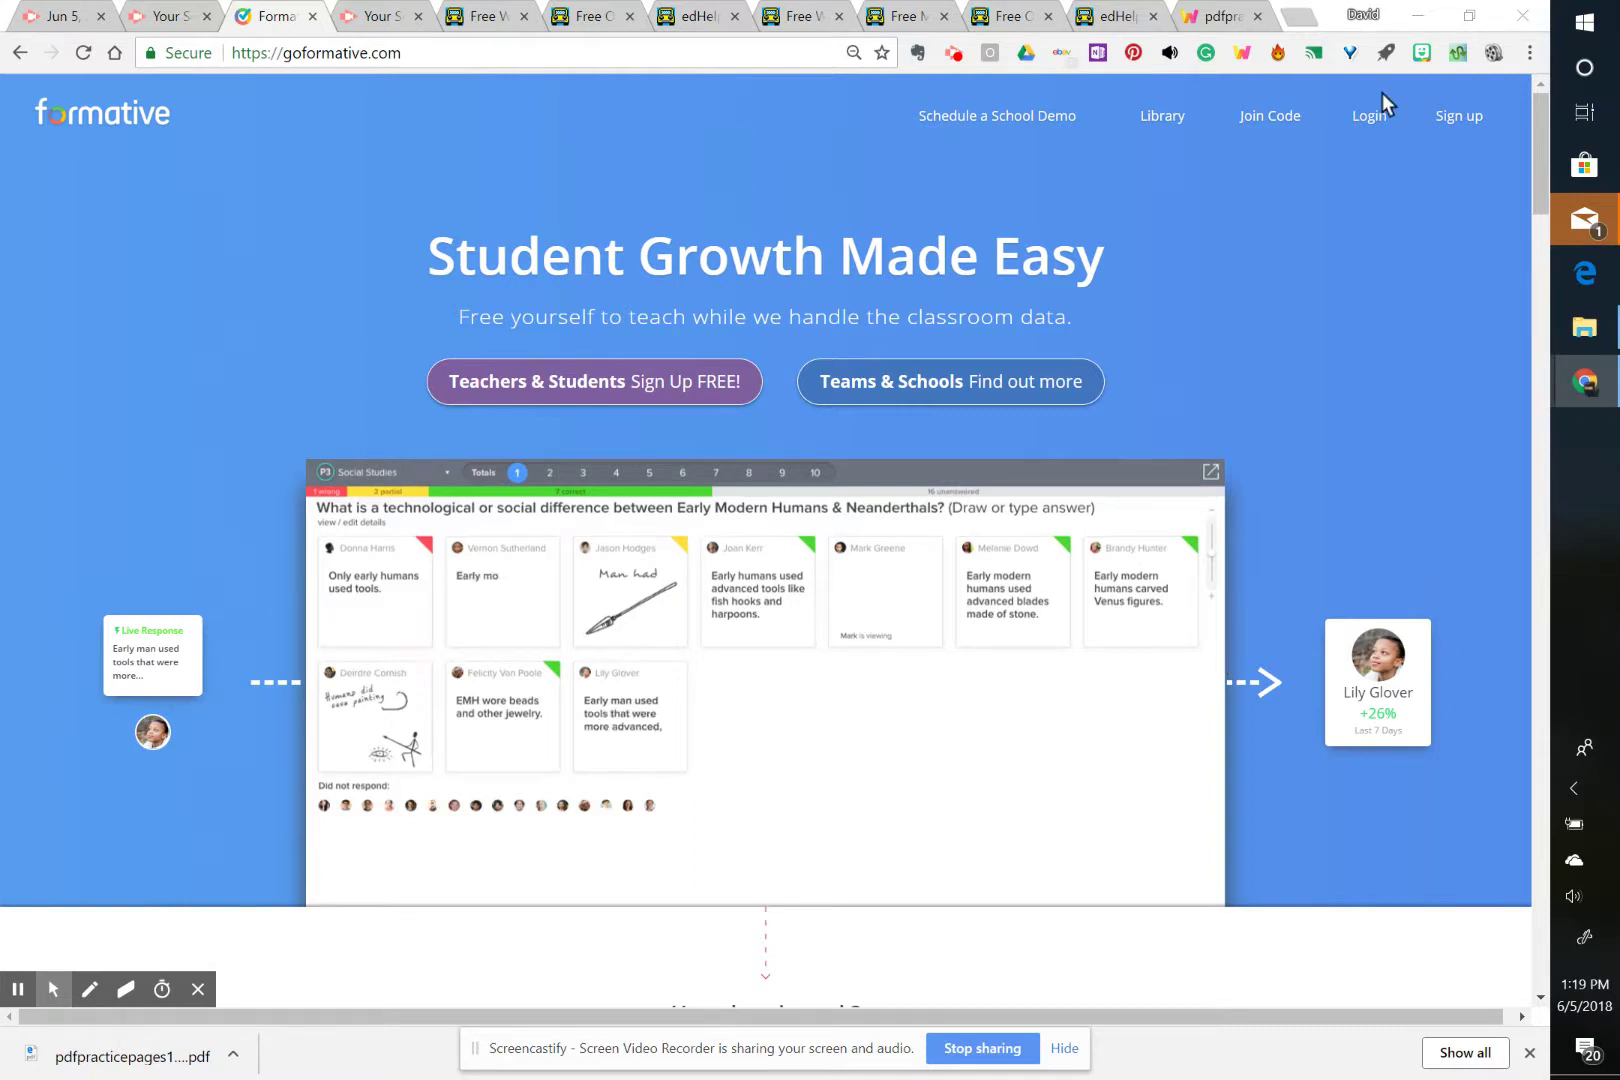
Log in to Formative through Google with the school account and dismiss the incoming mail notification.
{"action": "left_click", "coordinate": [1368, 114]}
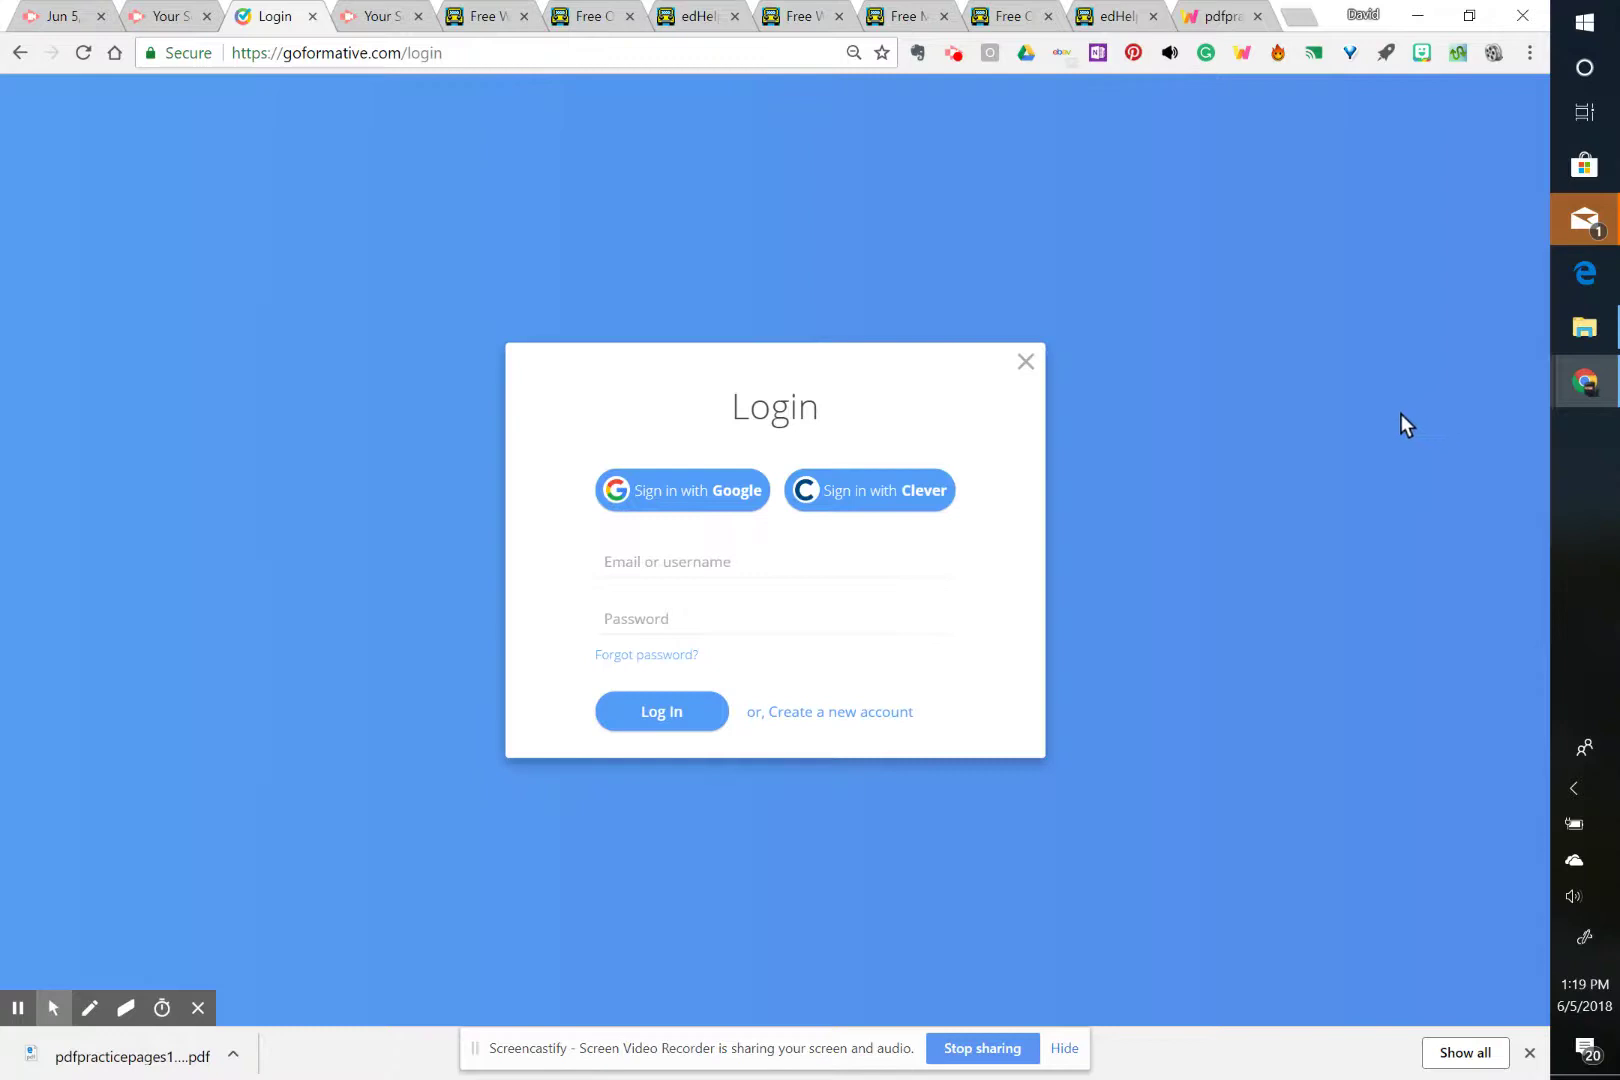
{"action": "left_click", "coordinate": [708, 492]}
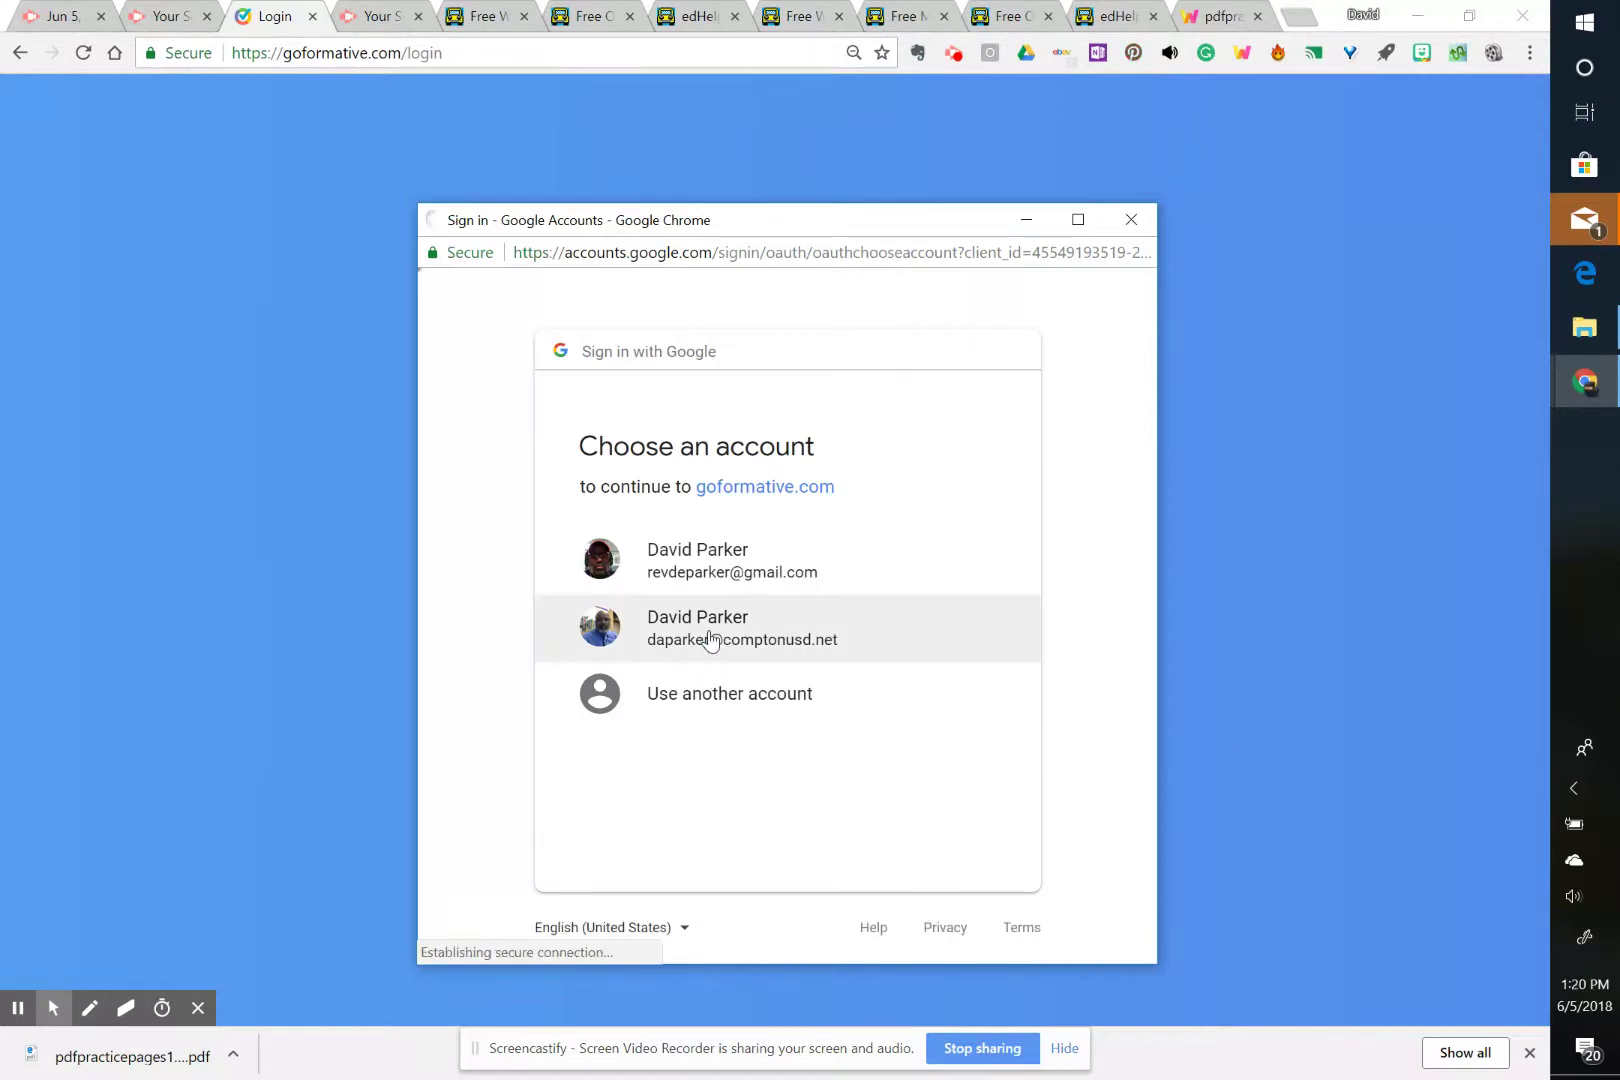
{"action": "left_click", "coordinate": [710, 640]}
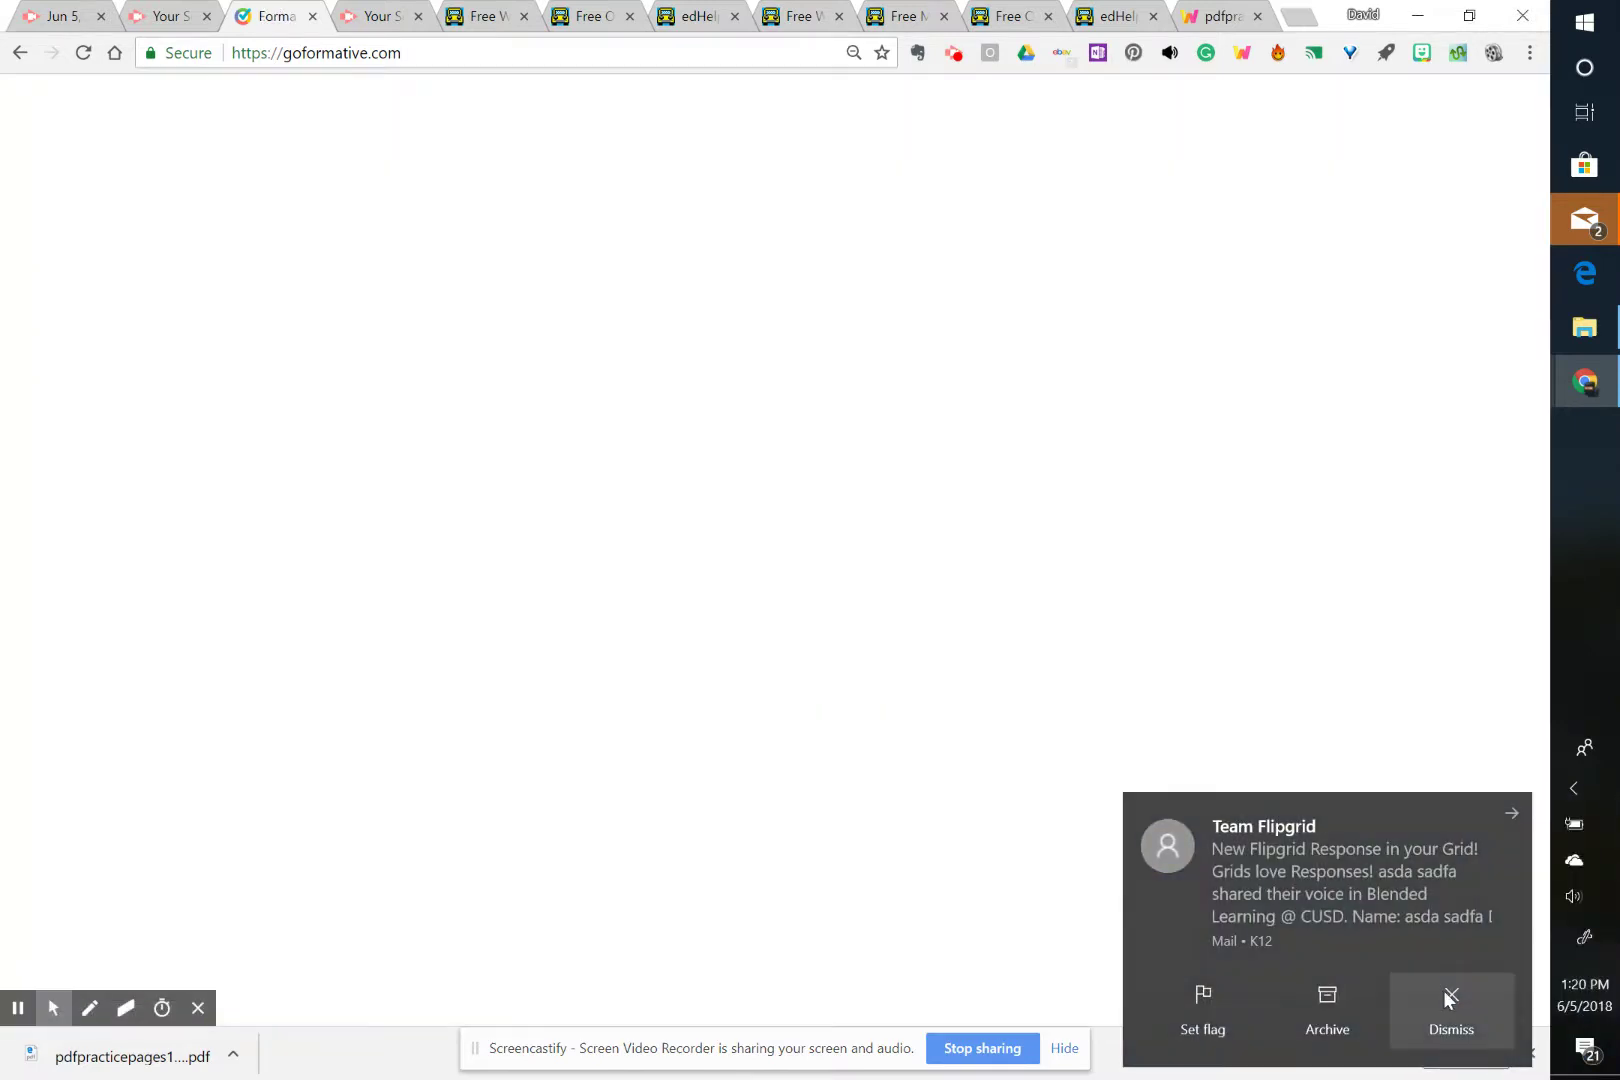
{"action": "left_click", "coordinate": [1448, 995]}
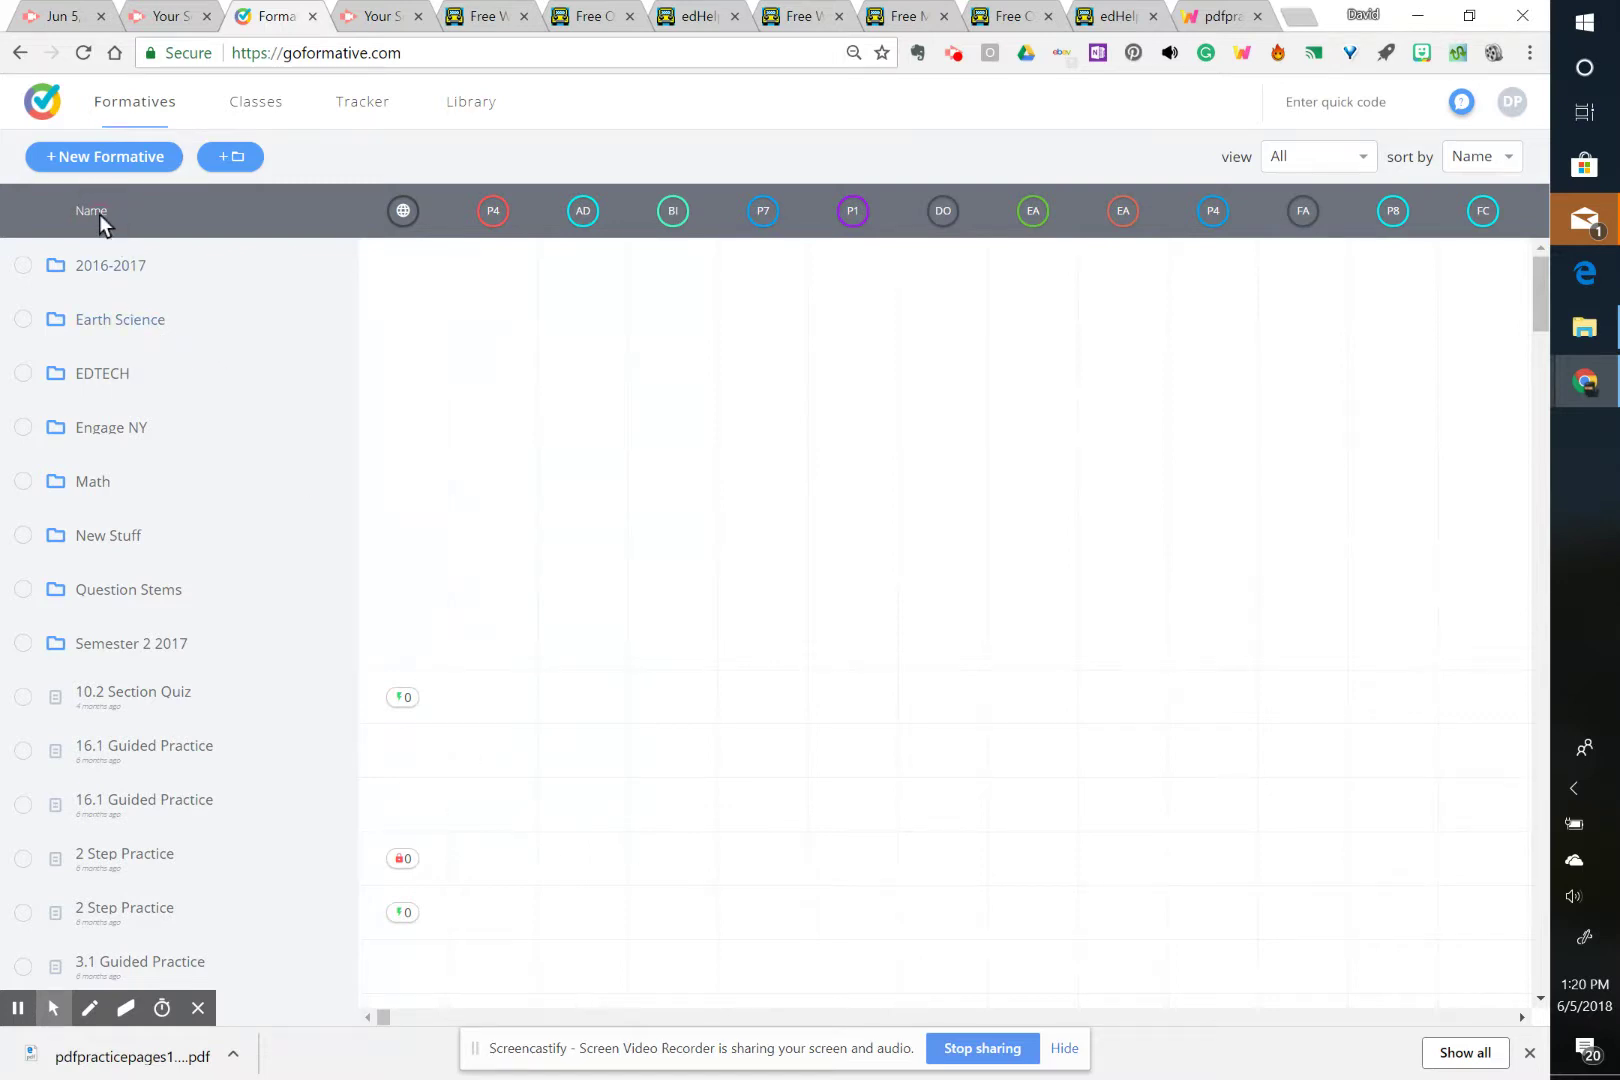
Look through the list of formatives and sort it by date.
{"action": "scroll", "coordinate": [213, 525], "scroll_direction": "down", "scroll_amount": 3}
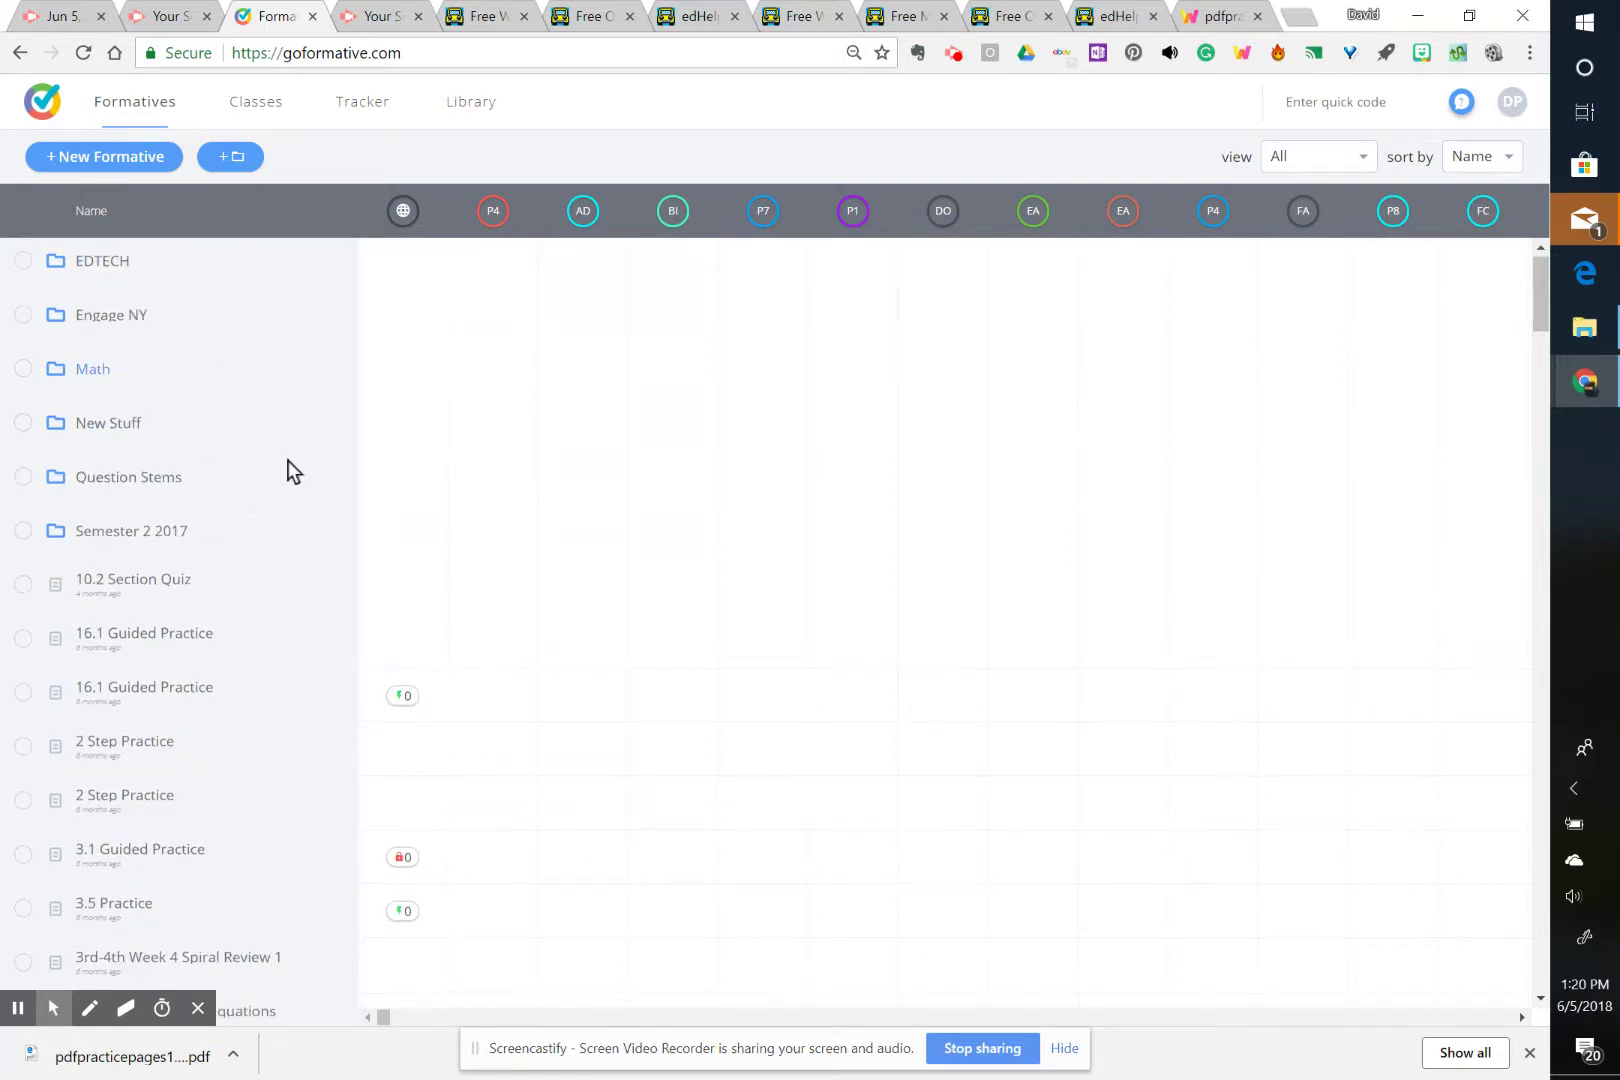
{"action": "scroll", "coordinate": [289, 496], "scroll_direction": "down", "scroll_amount": 5}
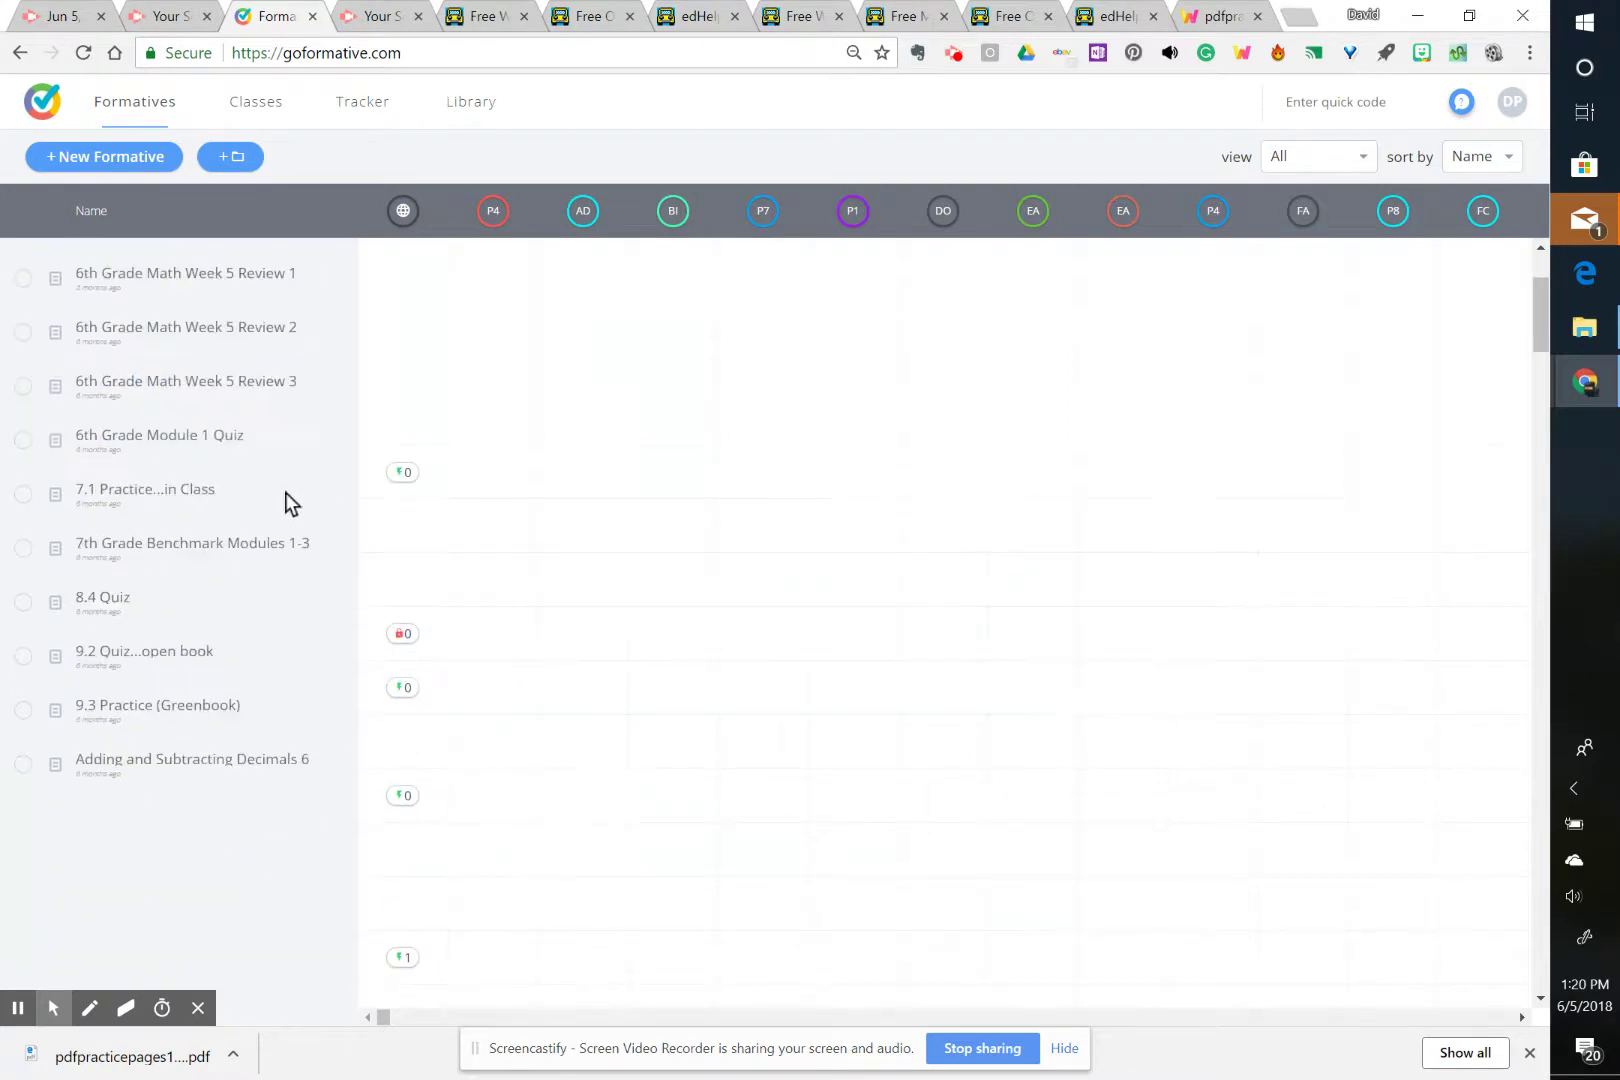
{"action": "scroll", "coordinate": [357, 563], "scroll_direction": "down", "scroll_amount": 5}
{"action": "scroll", "coordinate": [1030, 528], "scroll_direction": "down", "scroll_amount": 3}
{"action": "scroll", "coordinate": [1042, 491], "scroll_direction": "up", "scroll_amount": 15}
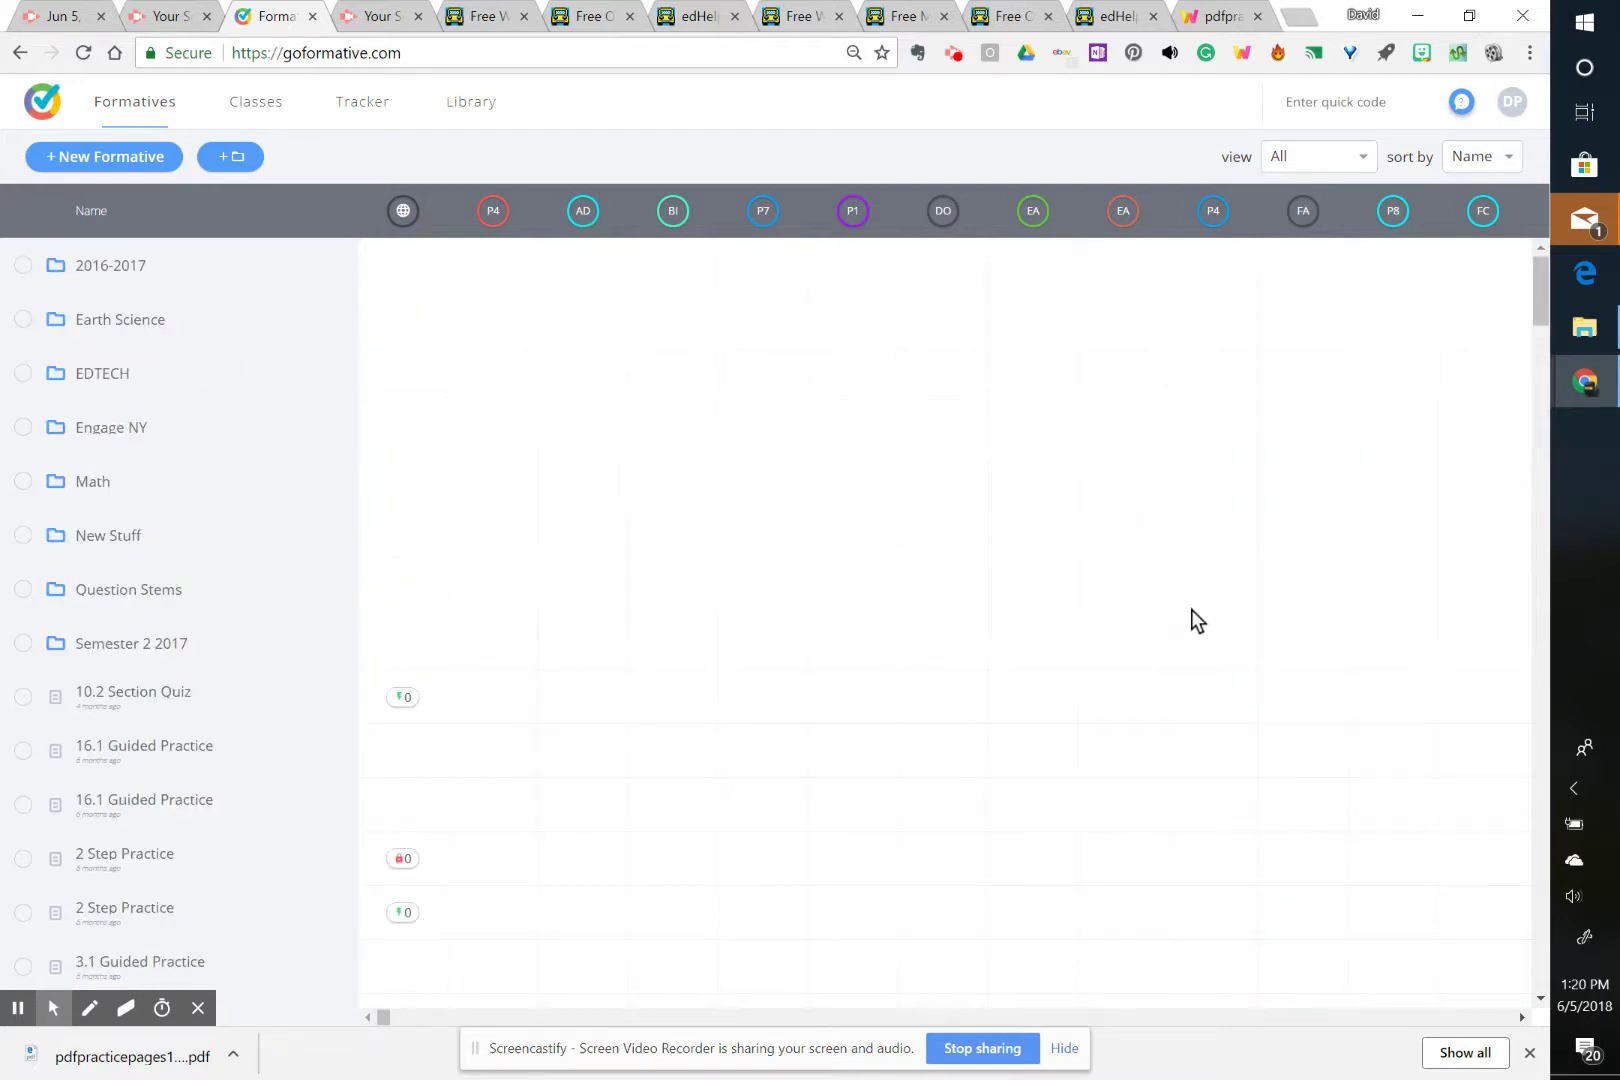
{"action": "left_click_drag", "start_coordinate": [1537, 300], "coordinate": [1522, 430]}
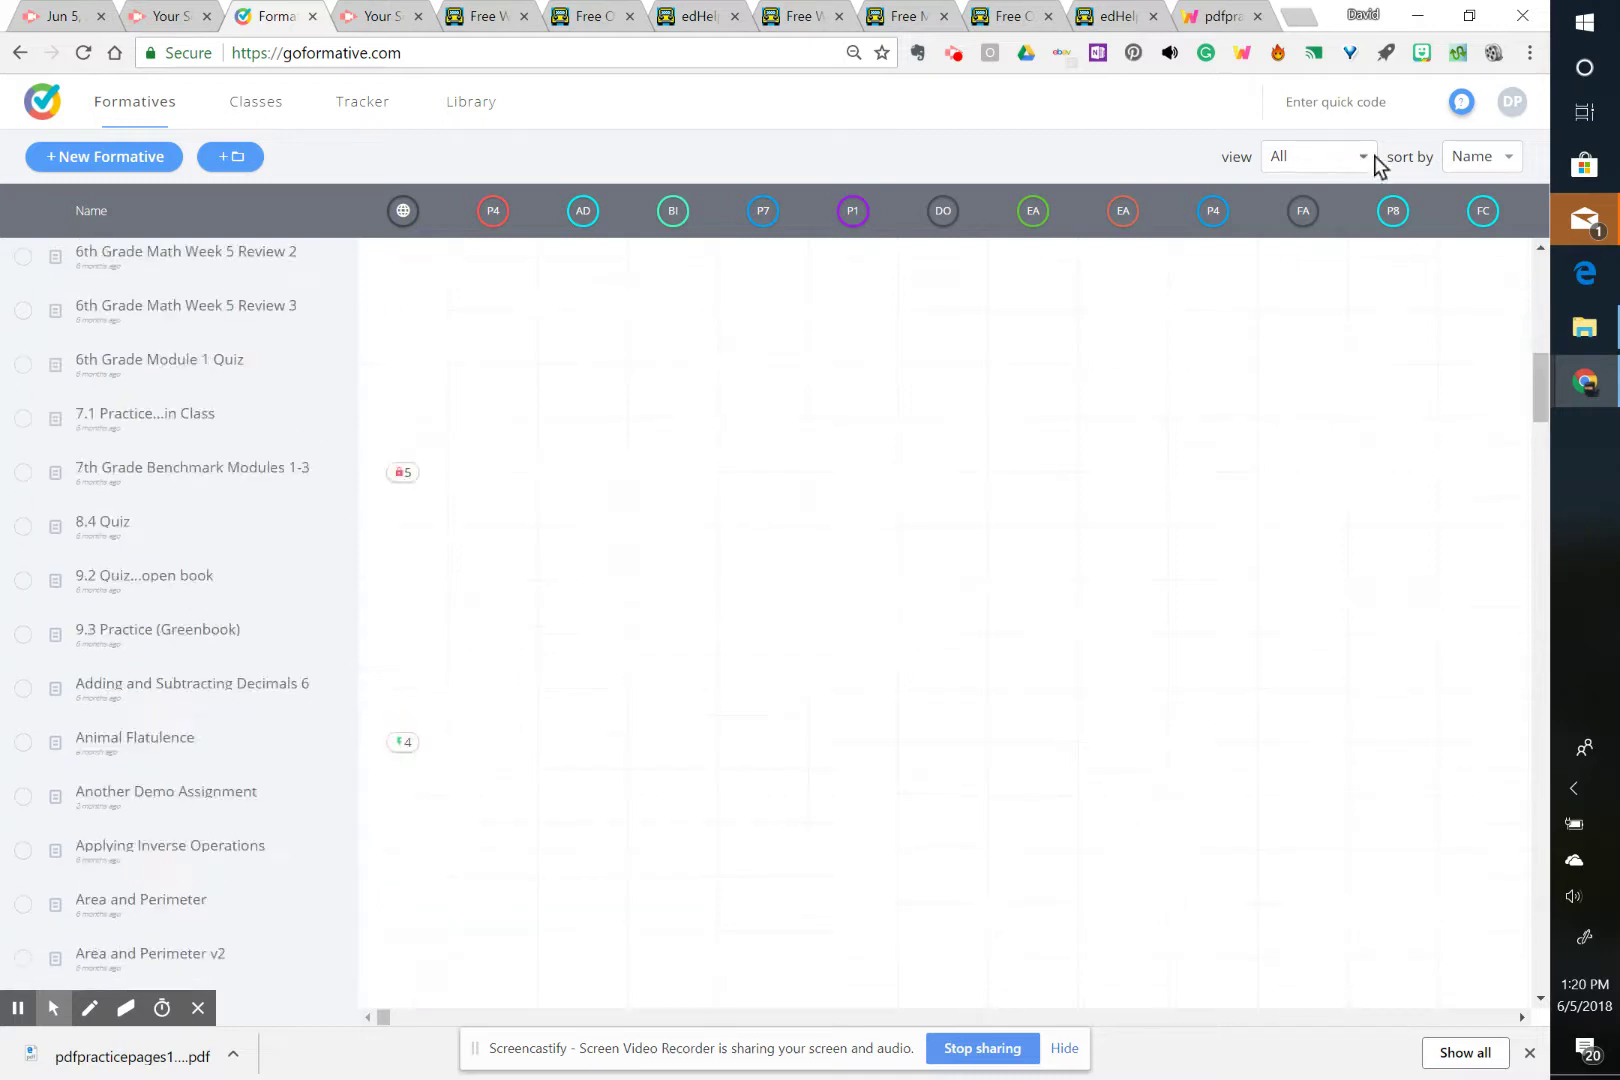
{"action": "left_click", "coordinate": [1506, 165]}
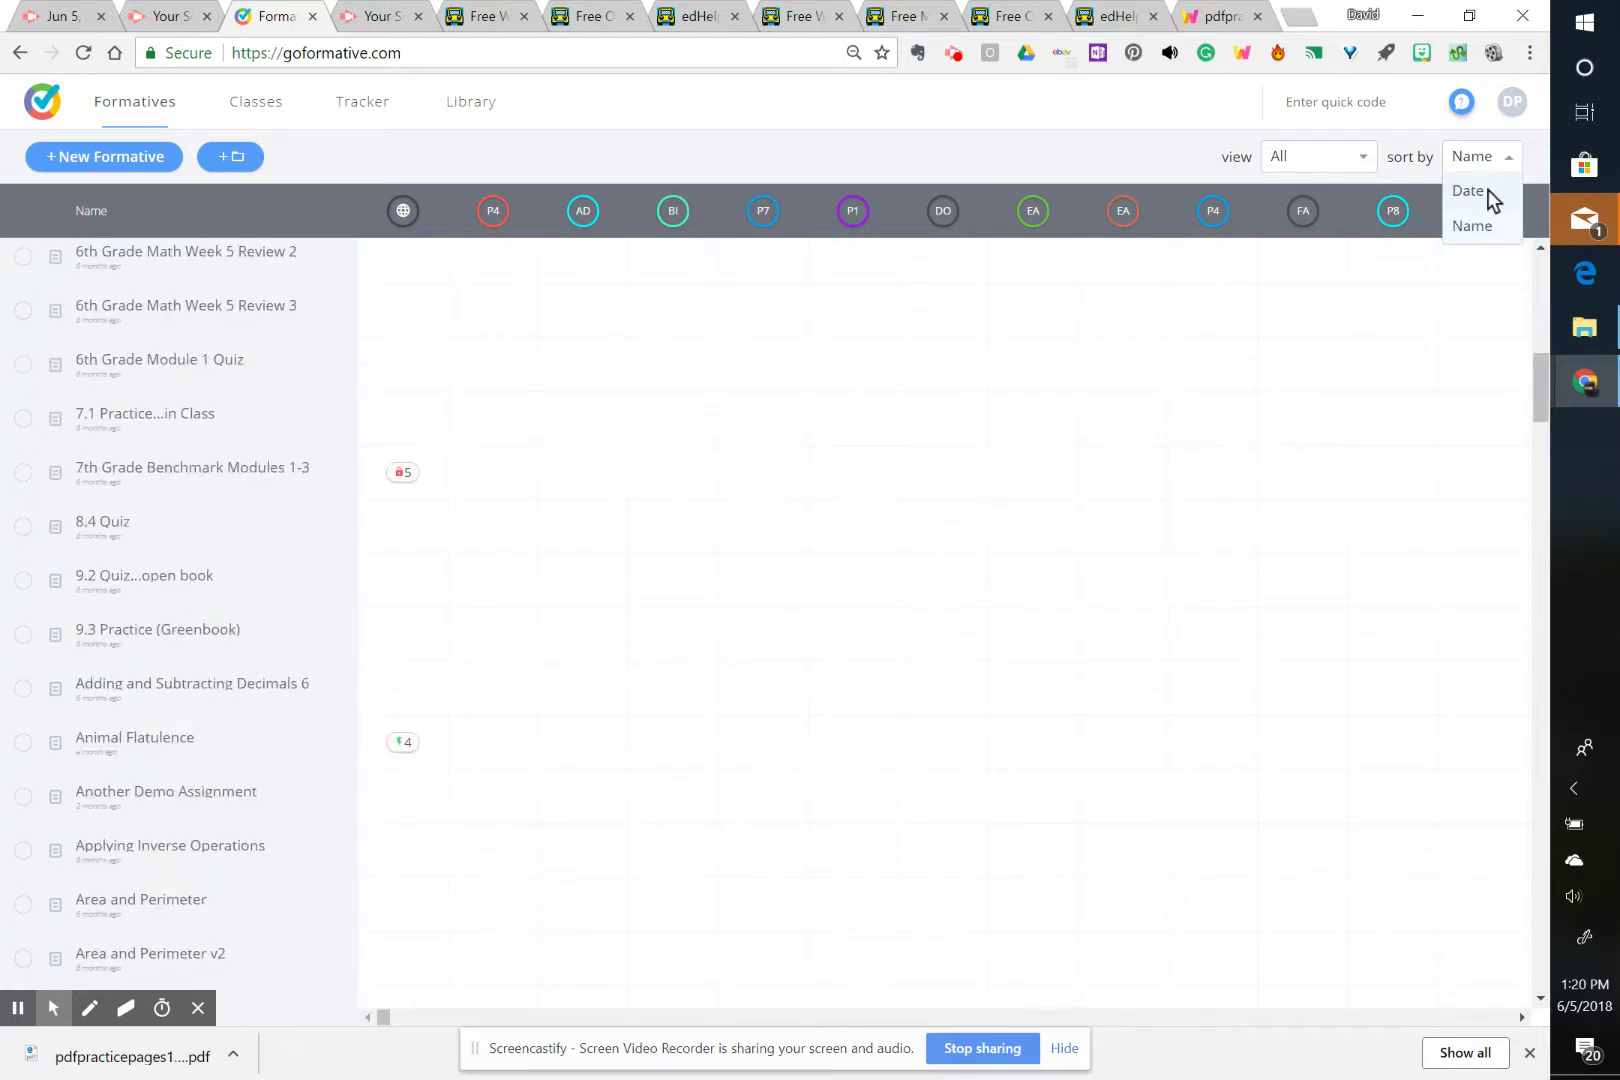
{"action": "left_click", "coordinate": [1486, 193]}
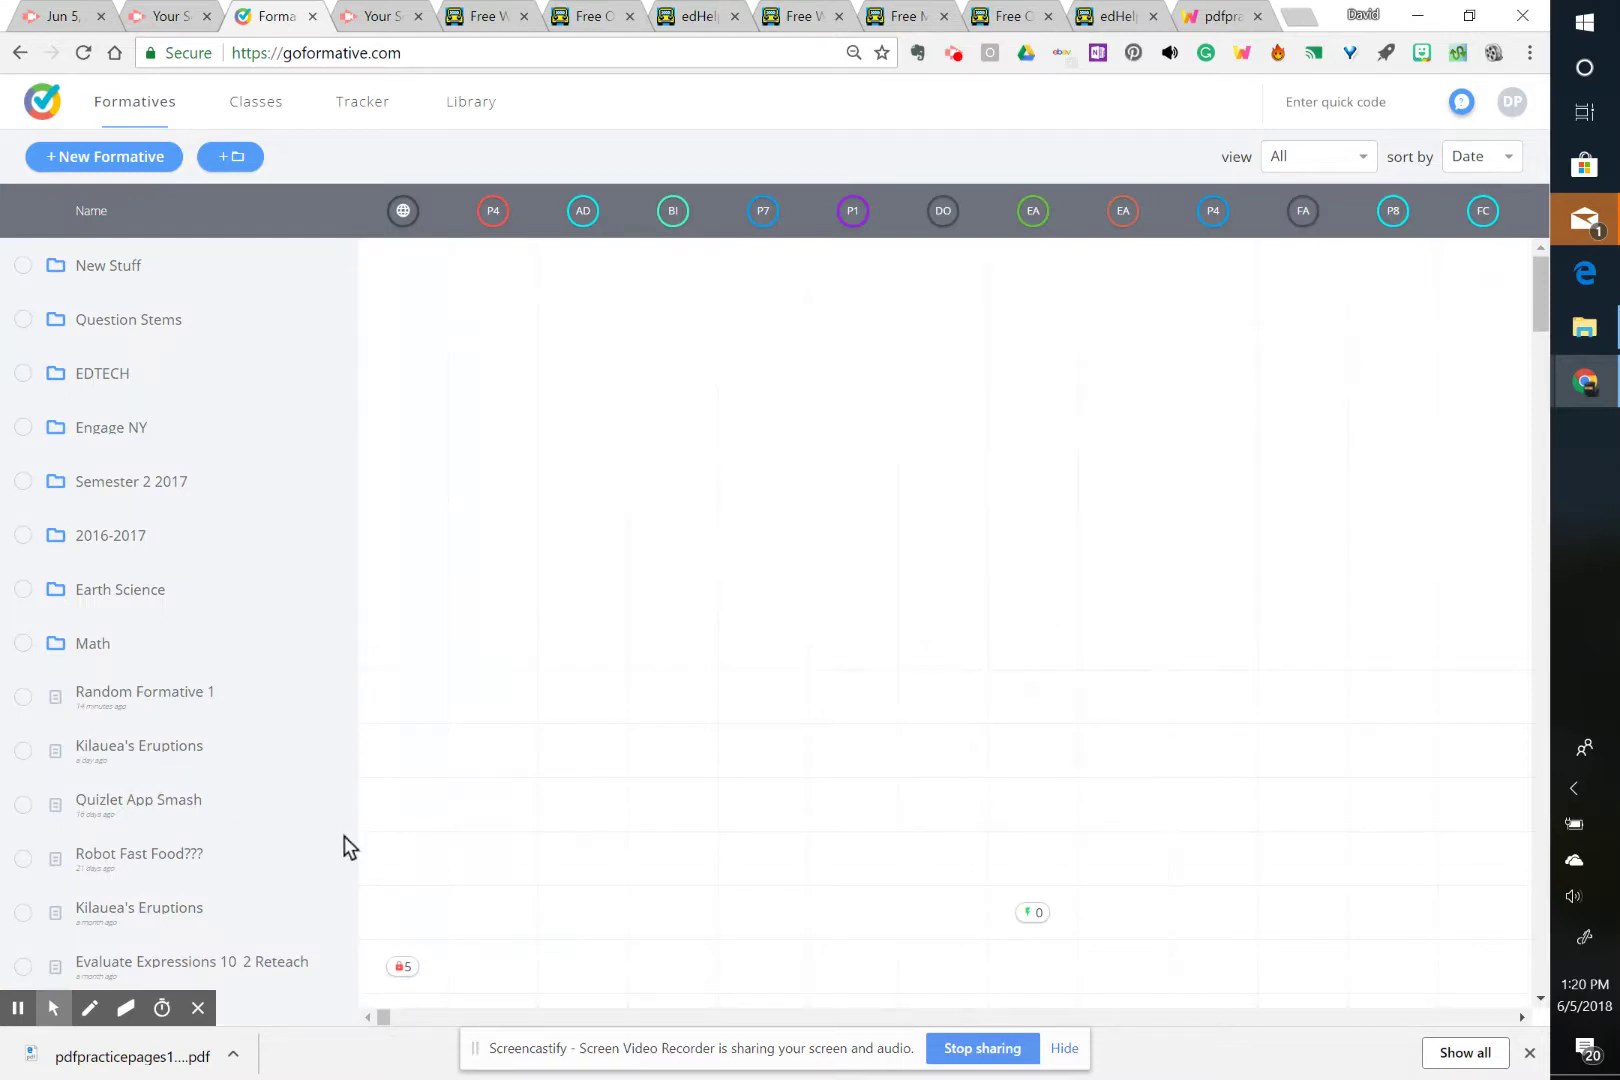
Open Random Formative 1 for editing and review its existing questions.
{"action": "left_click", "coordinate": [161, 701]}
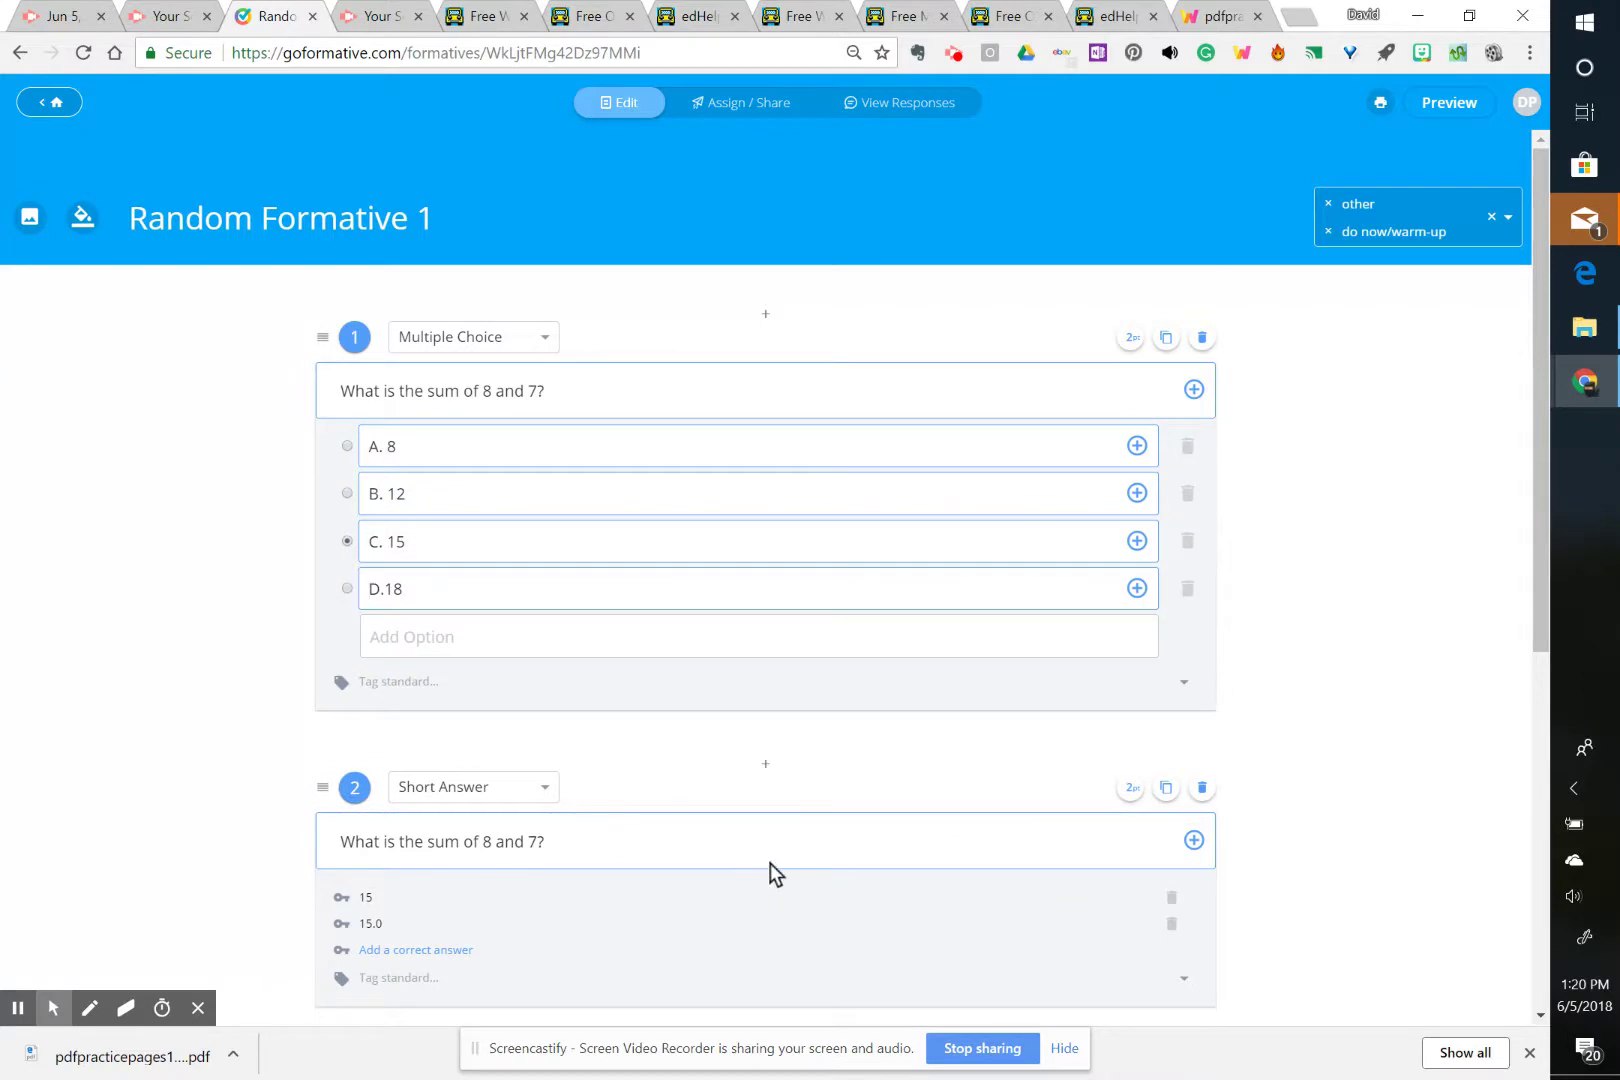
{"action": "left_click", "coordinate": [370, 590]}
{"action": "scroll", "coordinate": [532, 521], "scroll_direction": "down", "scroll_amount": 2}
{"action": "scroll", "coordinate": [532, 523], "scroll_direction": "down", "scroll_amount": 4}
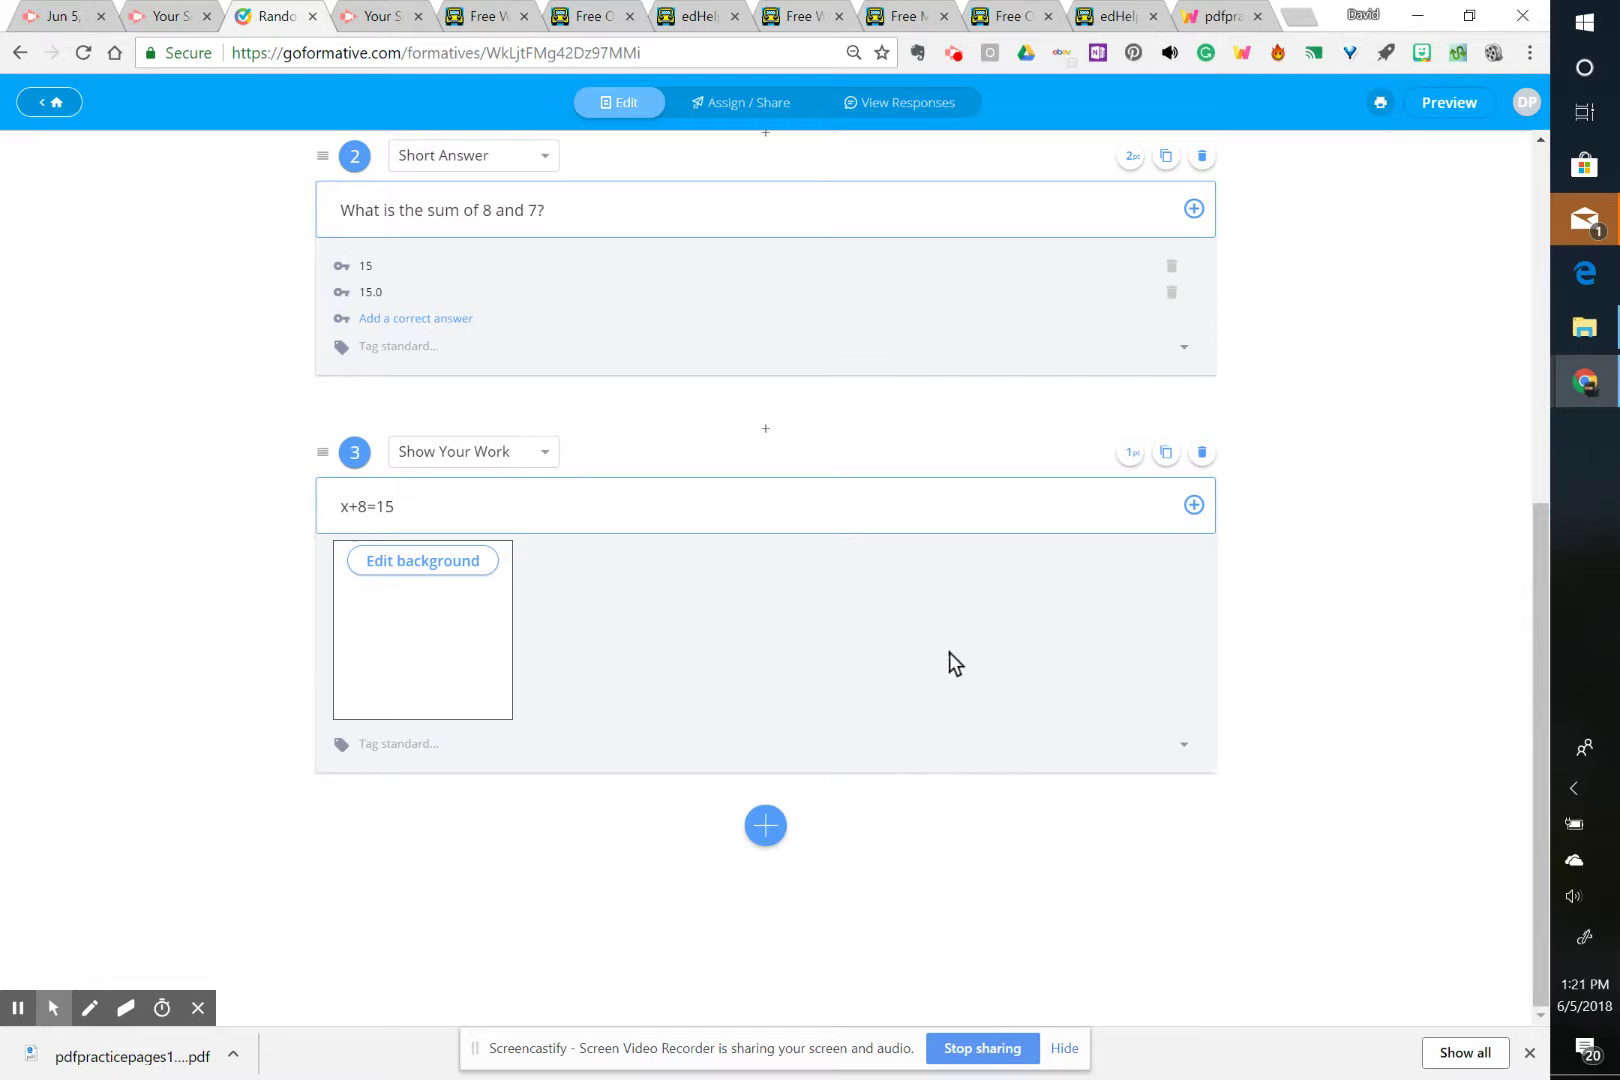
Switch from Formative to the open edHelper pages and examine the fidget spinner math worksheet PDF.
{"action": "left_click", "coordinate": [480, 17]}
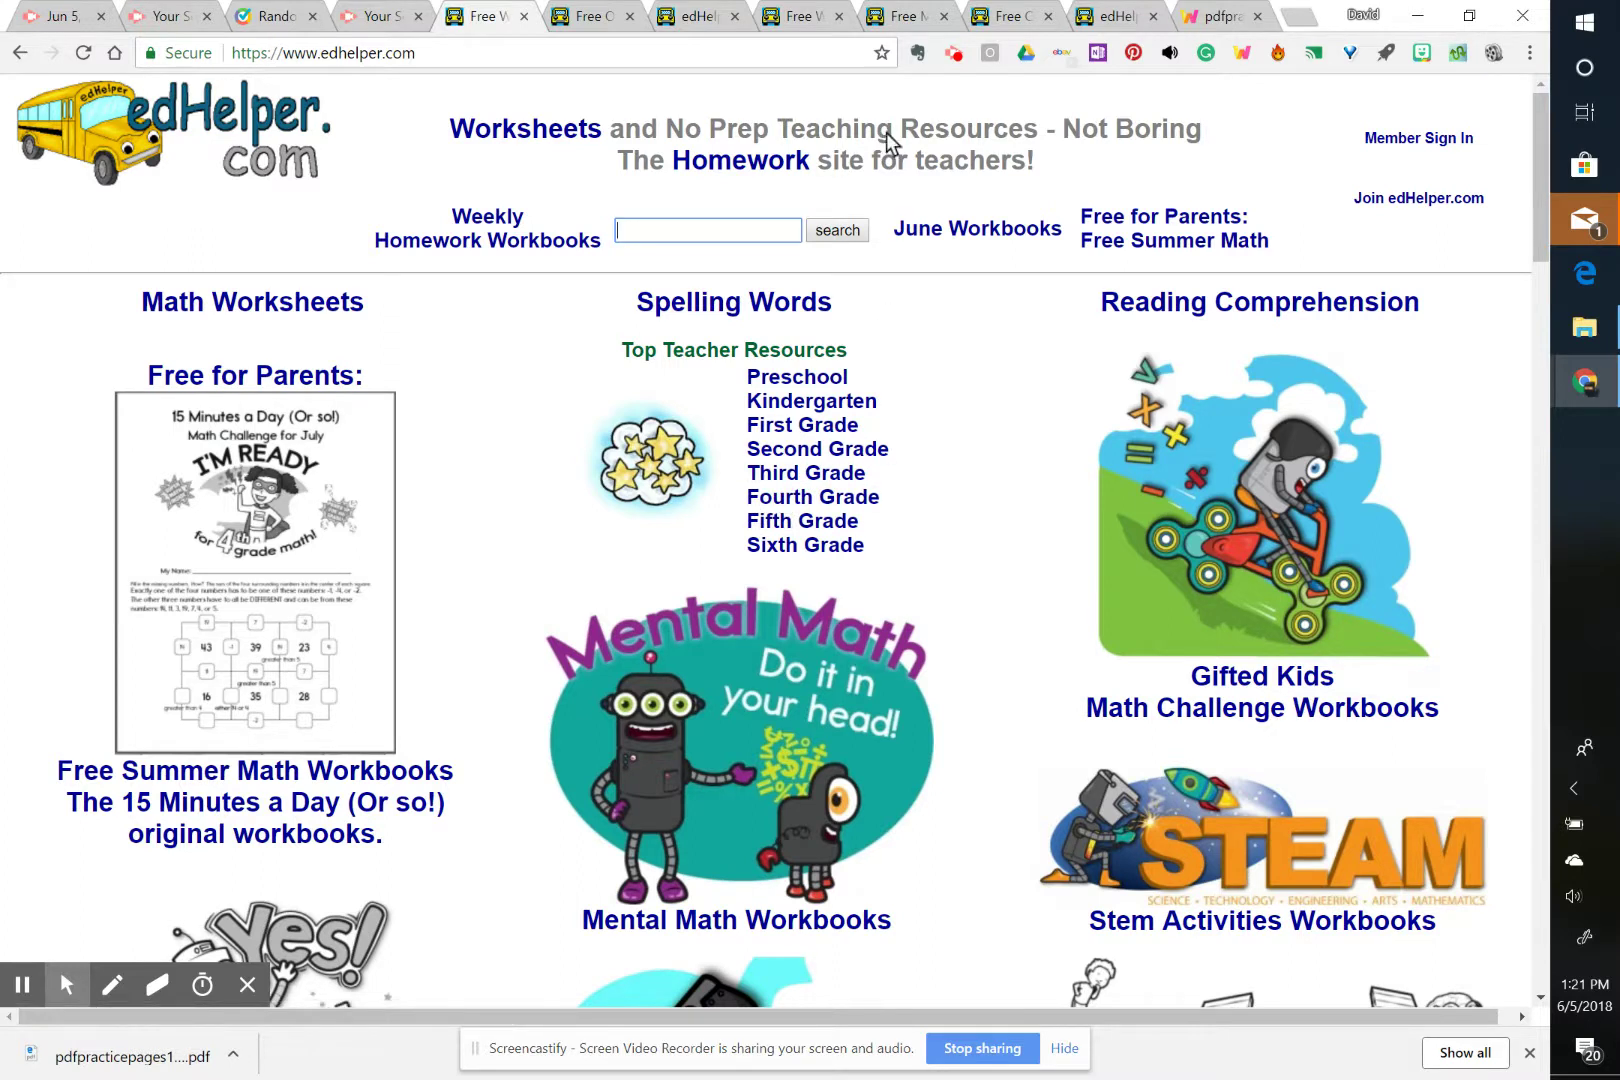
{"action": "left_click", "coordinate": [1112, 20]}
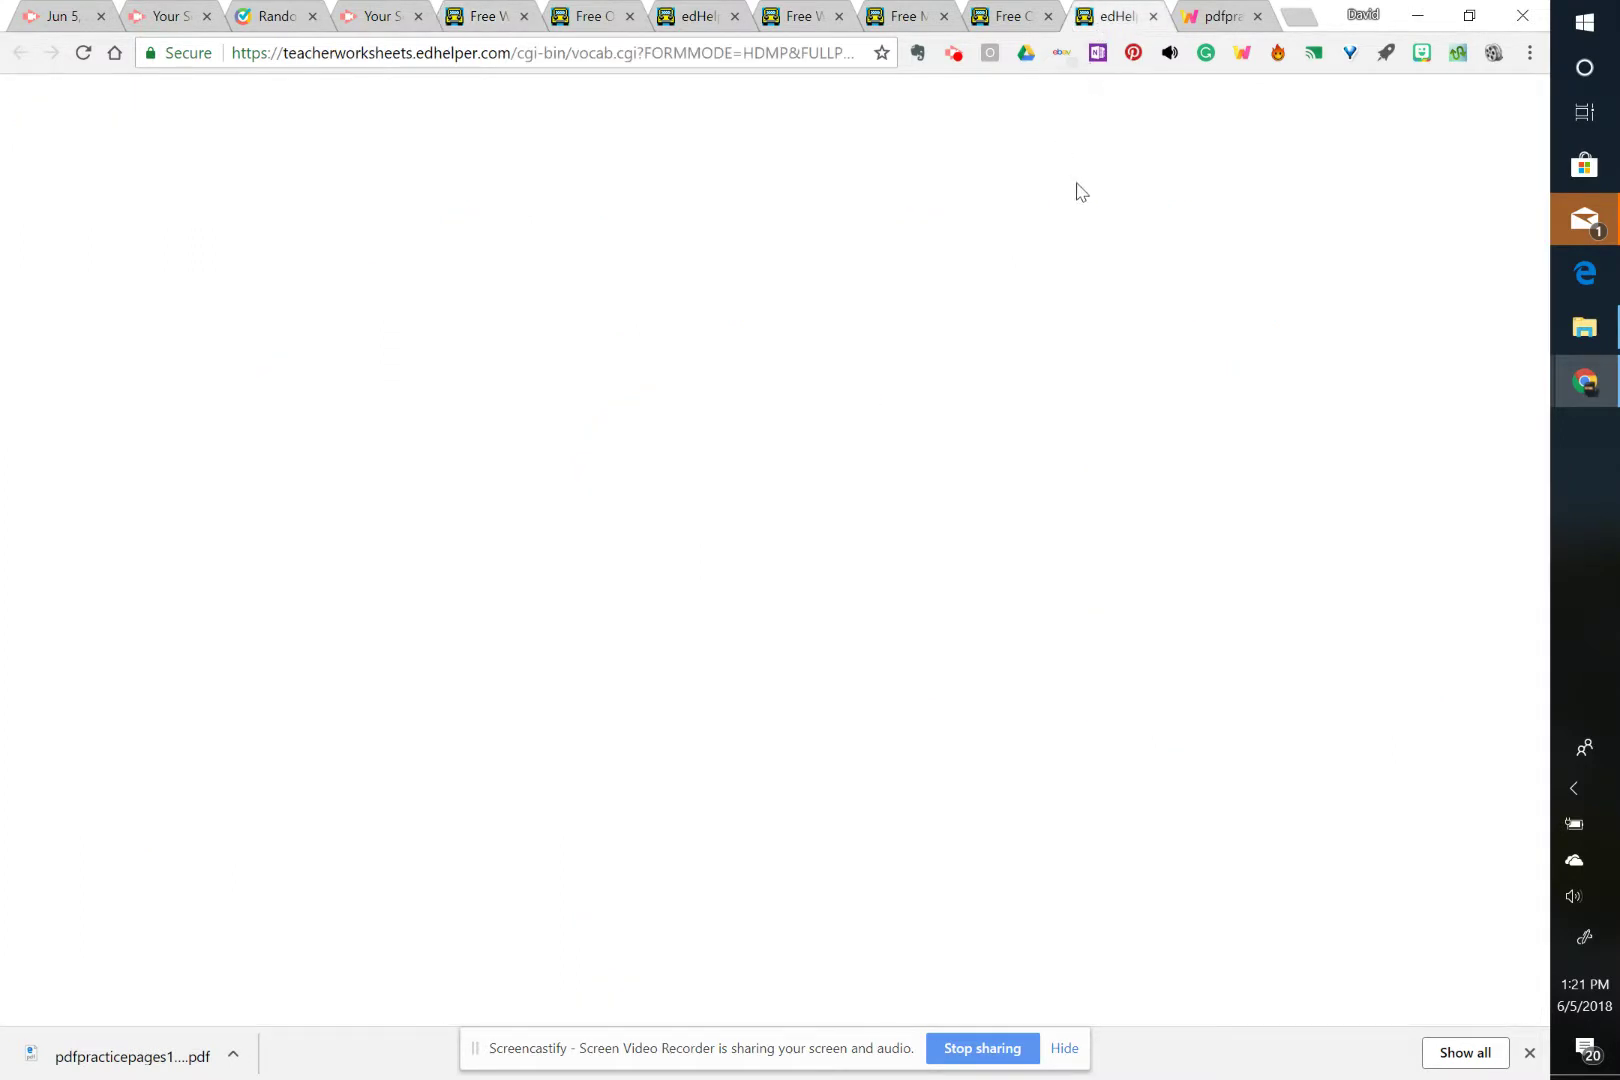
{"action": "left_click", "coordinate": [1208, 18]}
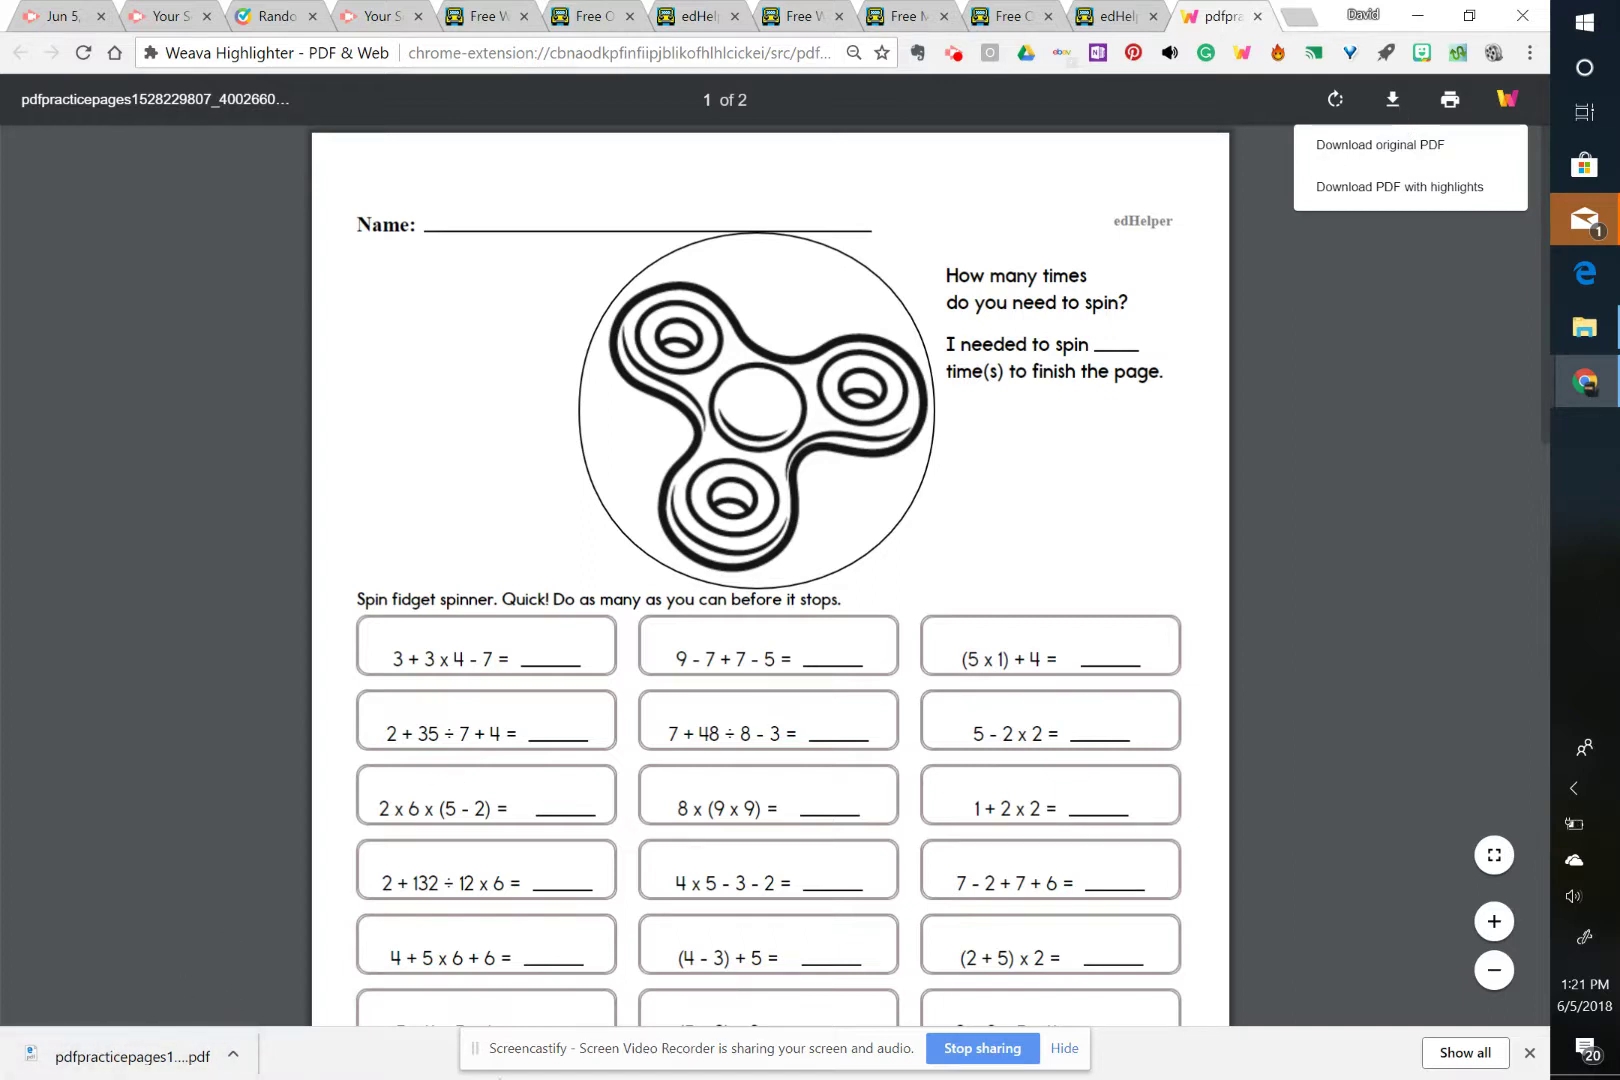
{"action": "scroll", "coordinate": [776, 810], "scroll_direction": "down", "scroll_amount": 2}
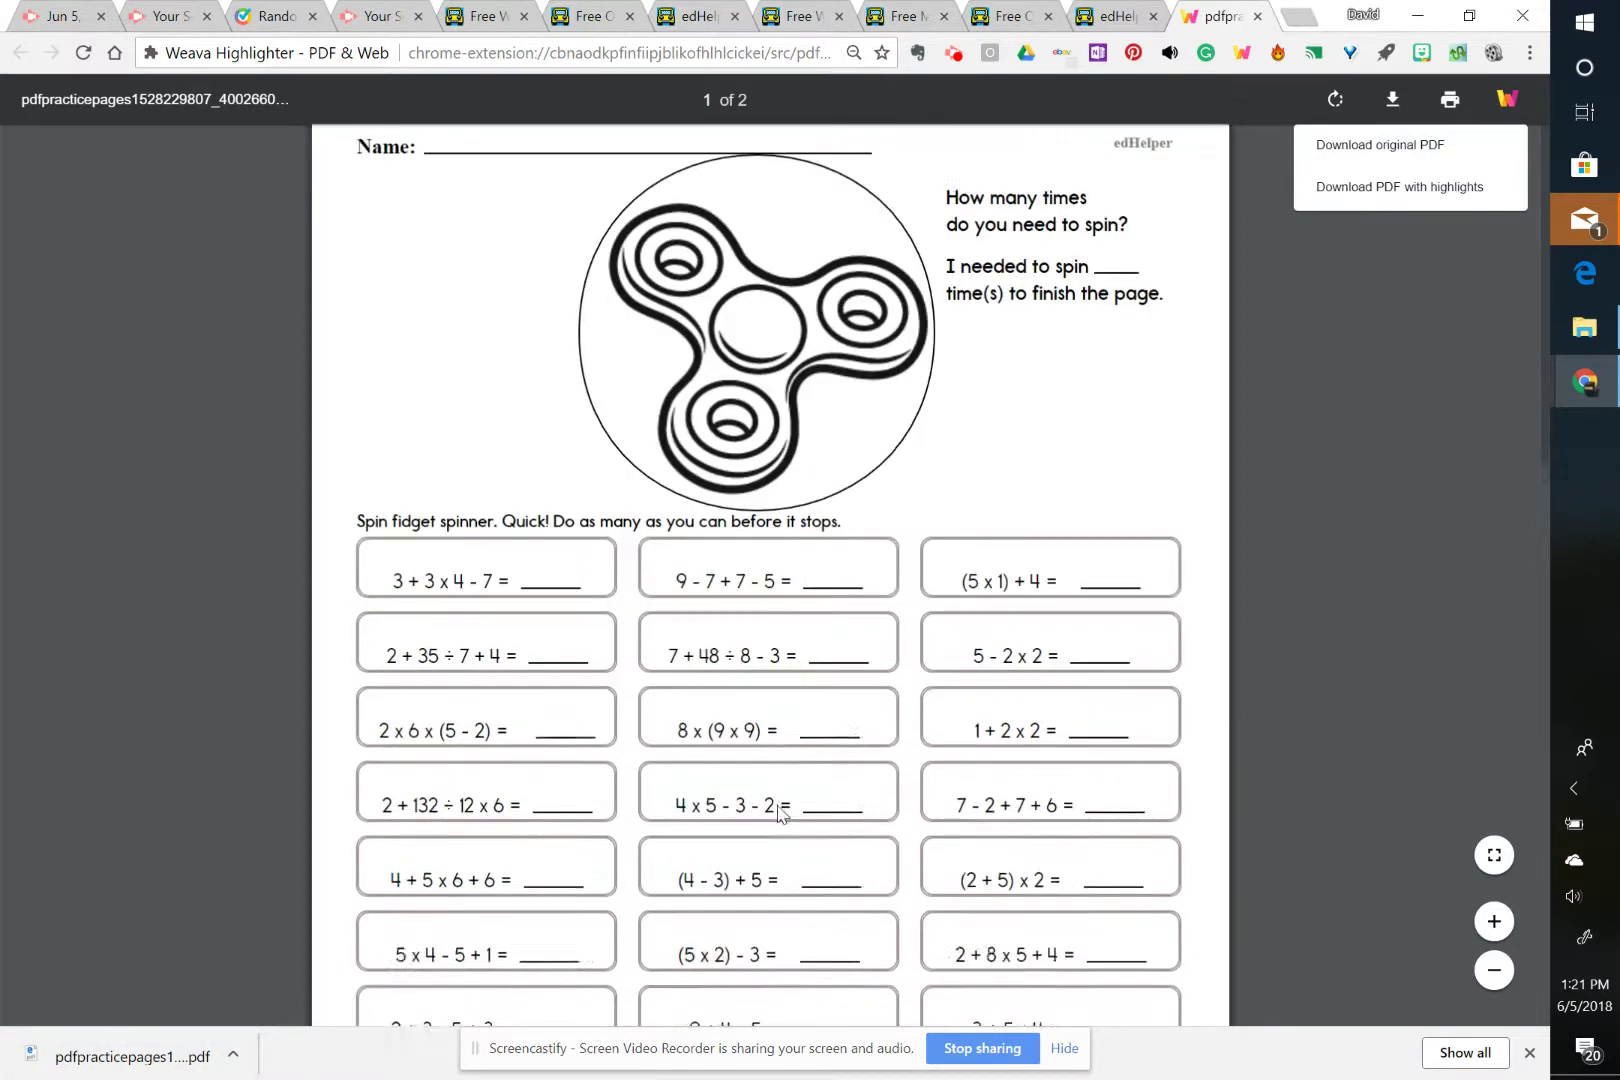
{"action": "scroll", "coordinate": [812, 835], "scroll_direction": "down", "scroll_amount": 3}
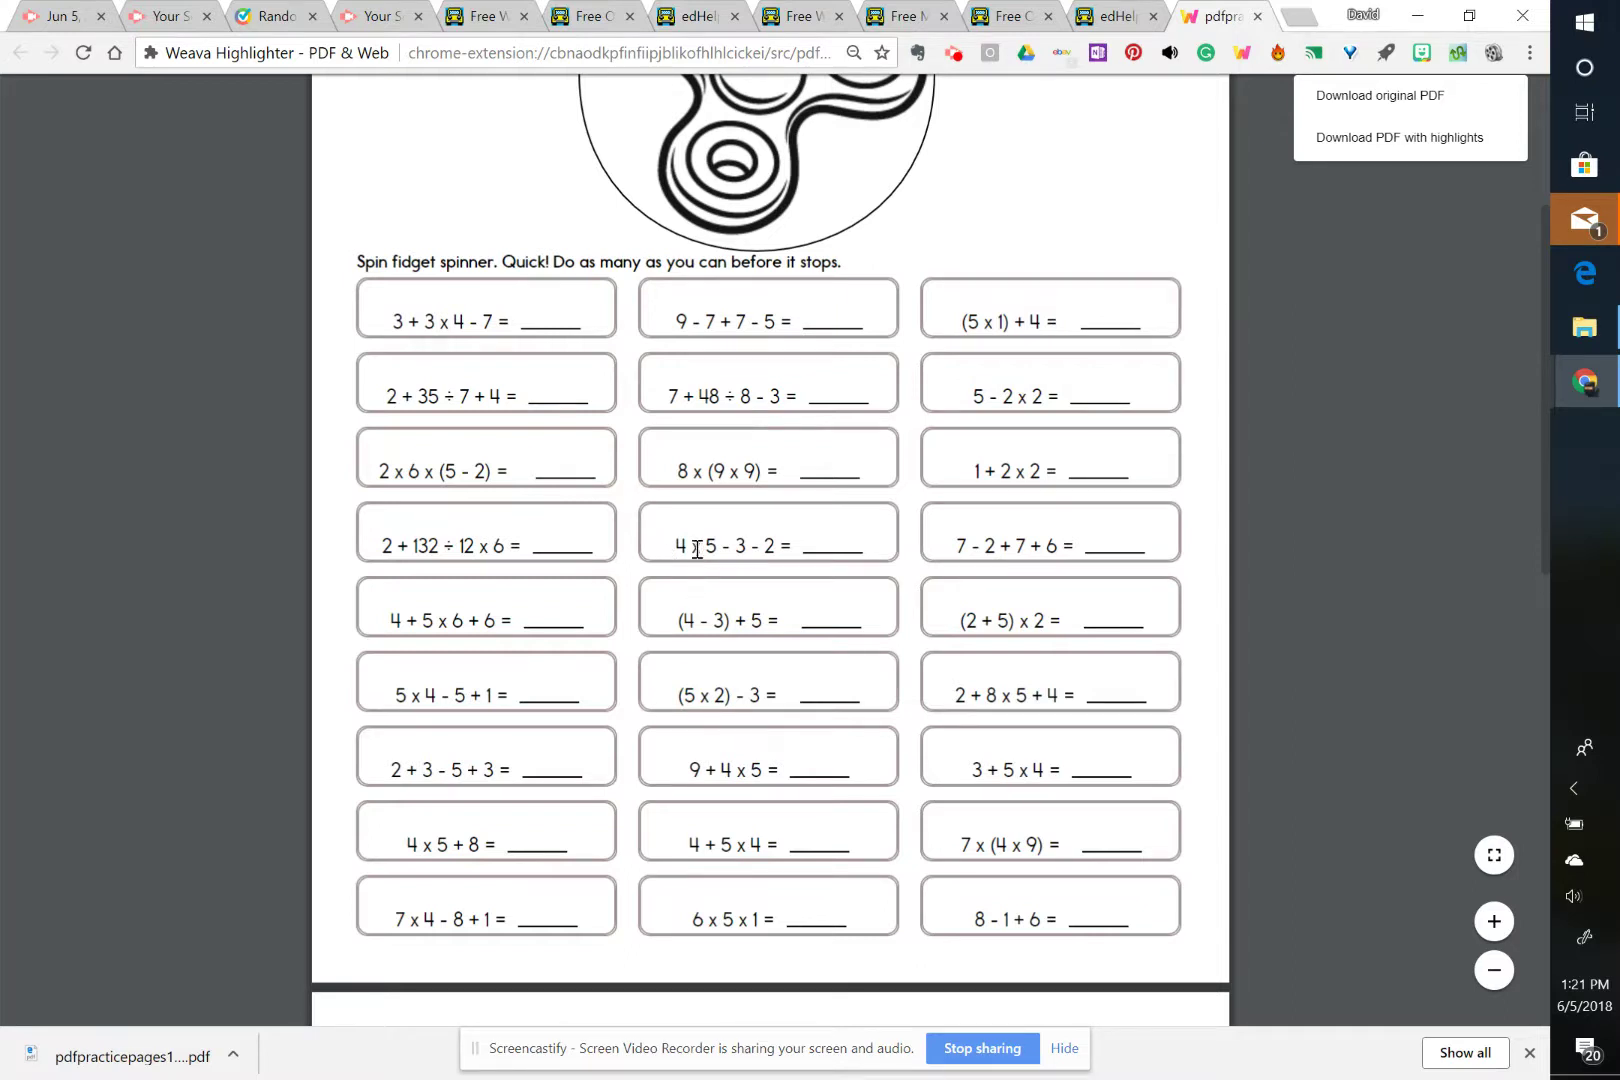
{"action": "scroll", "coordinate": [705, 540], "scroll_direction": "up", "scroll_amount": 3}
{"action": "scroll", "coordinate": [705, 543], "scroll_direction": "up", "scroll_amount": 1}
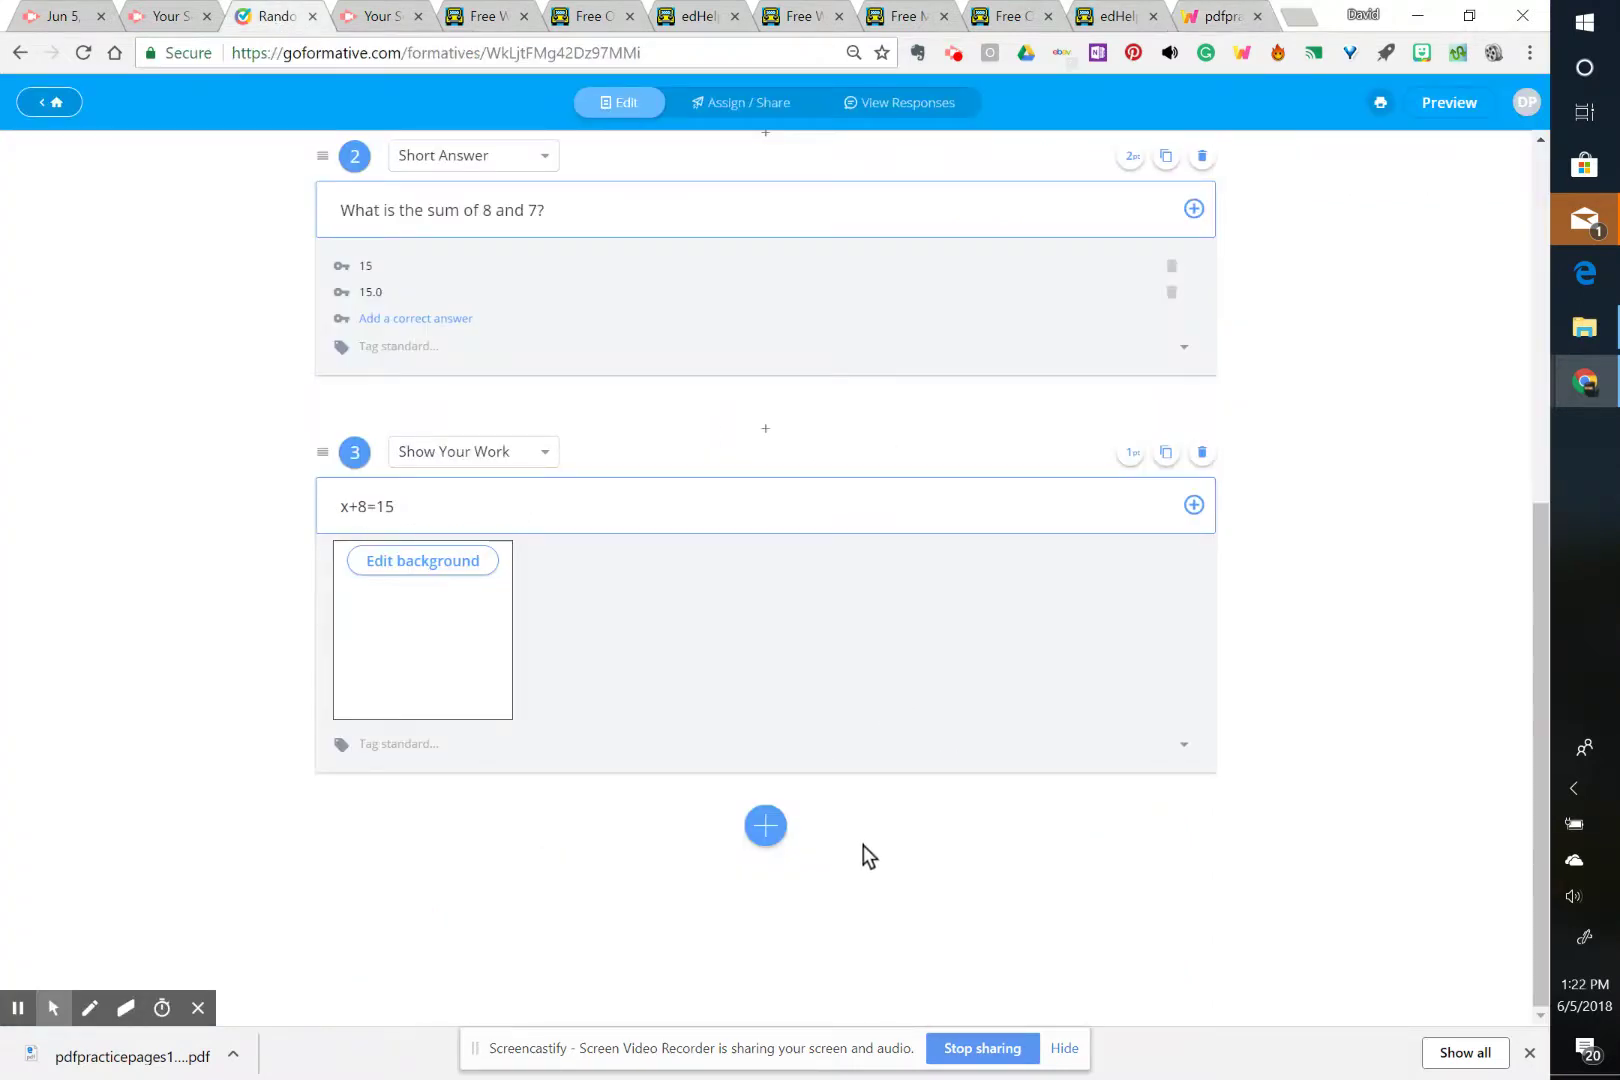
Back in Random Formative 1, add an Enhance a PDF/Doc item after question 3 and upload the downloaded edHelper worksheet PDF into it.
{"action": "left_click", "coordinate": [764, 826]}
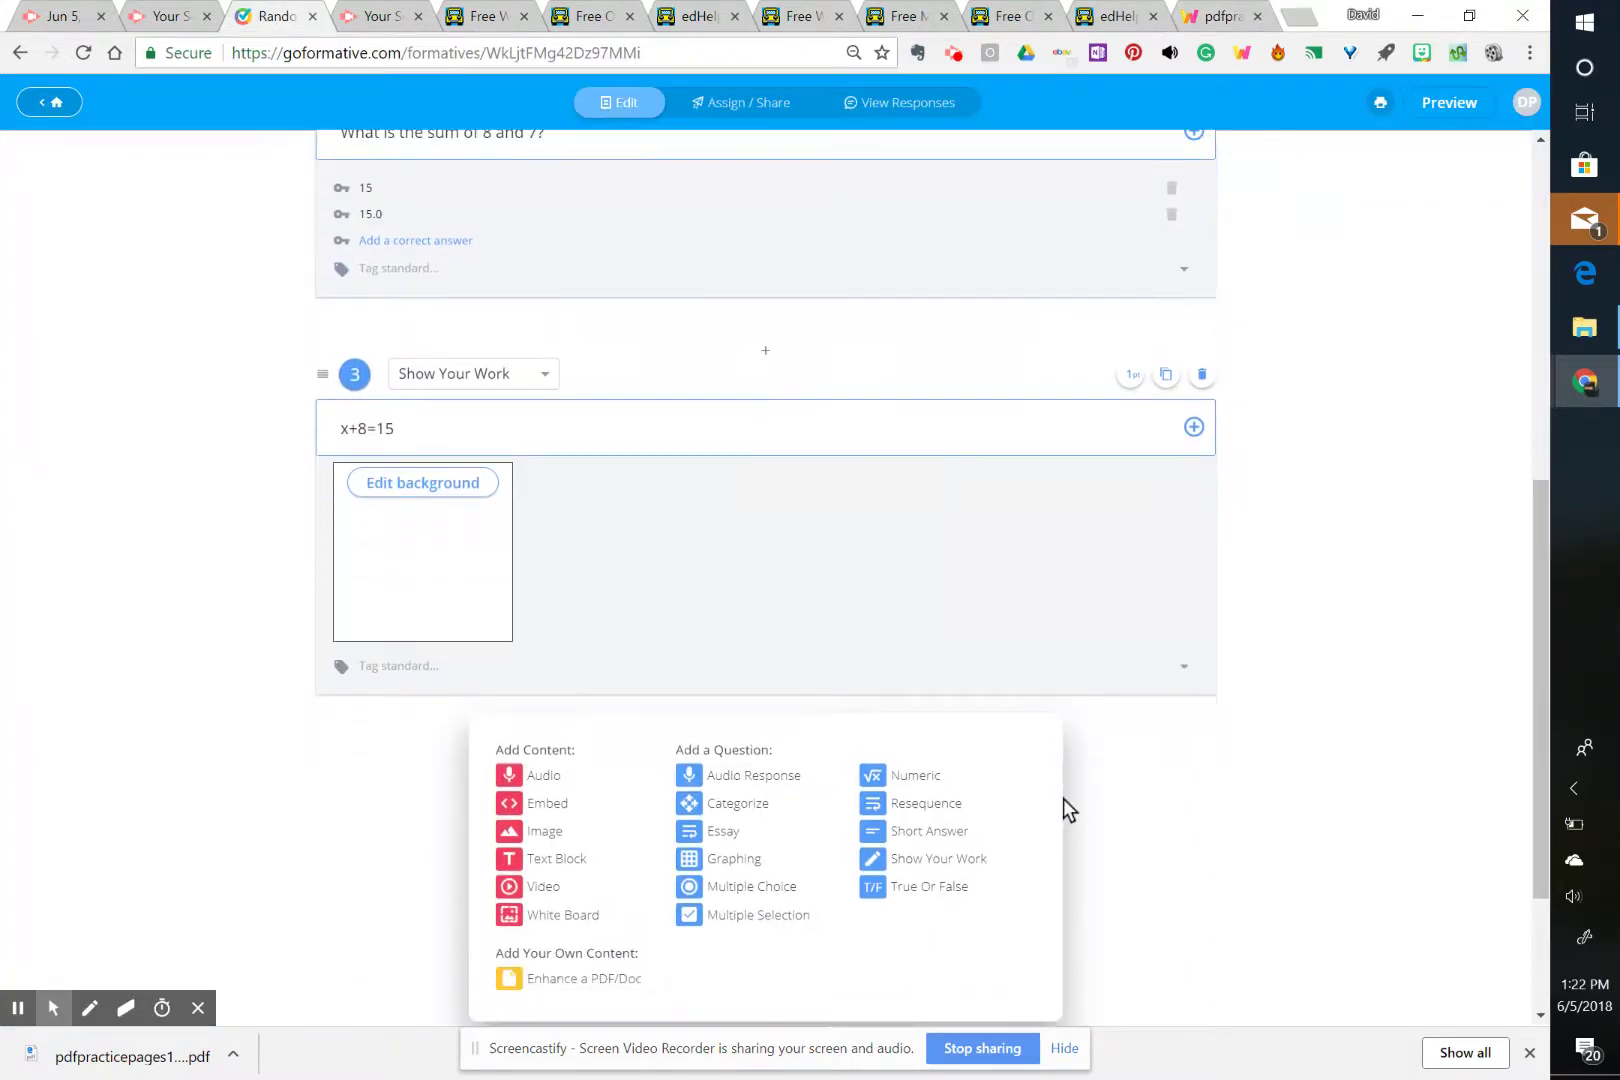
{"action": "key", "text": "ctrl+plus"}
{"action": "key", "text": "ctrl+plus"}
{"action": "key", "text": "ctrl+plus"}
{"action": "key", "text": "ctrl+plus"}
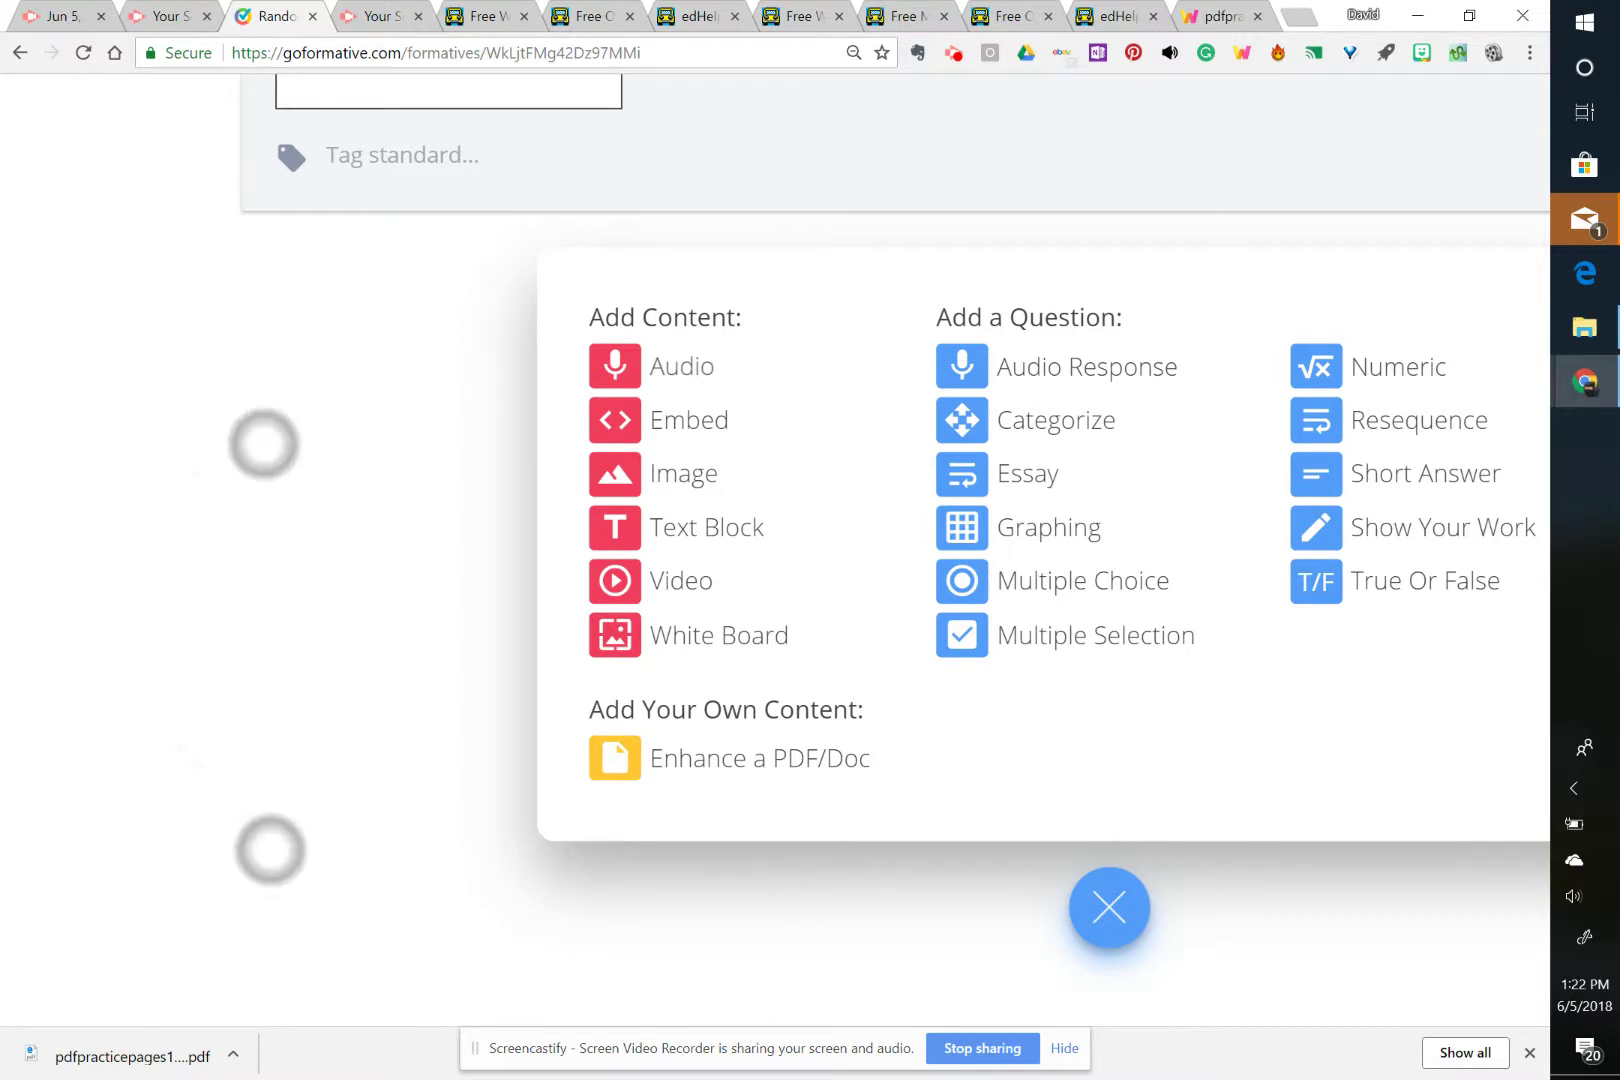
{"action": "scroll", "coordinate": [266, 646], "scroll_direction": "down", "scroll_amount": 5}
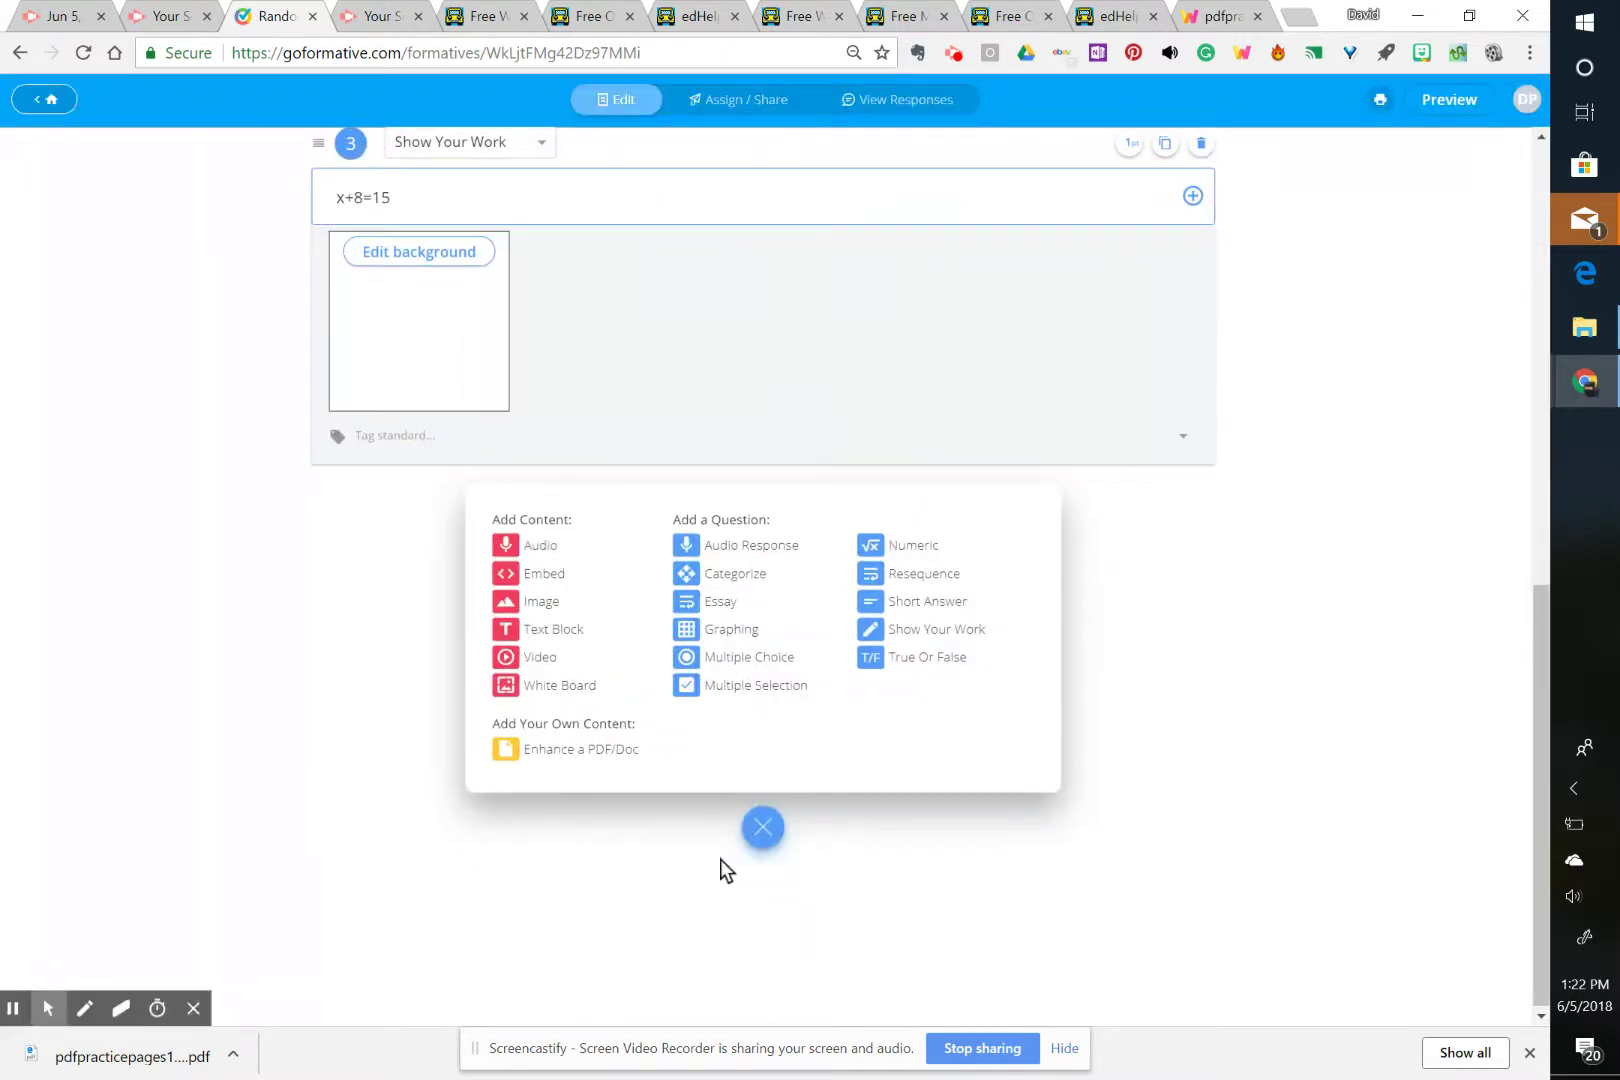
{"action": "left_click", "coordinate": [566, 751]}
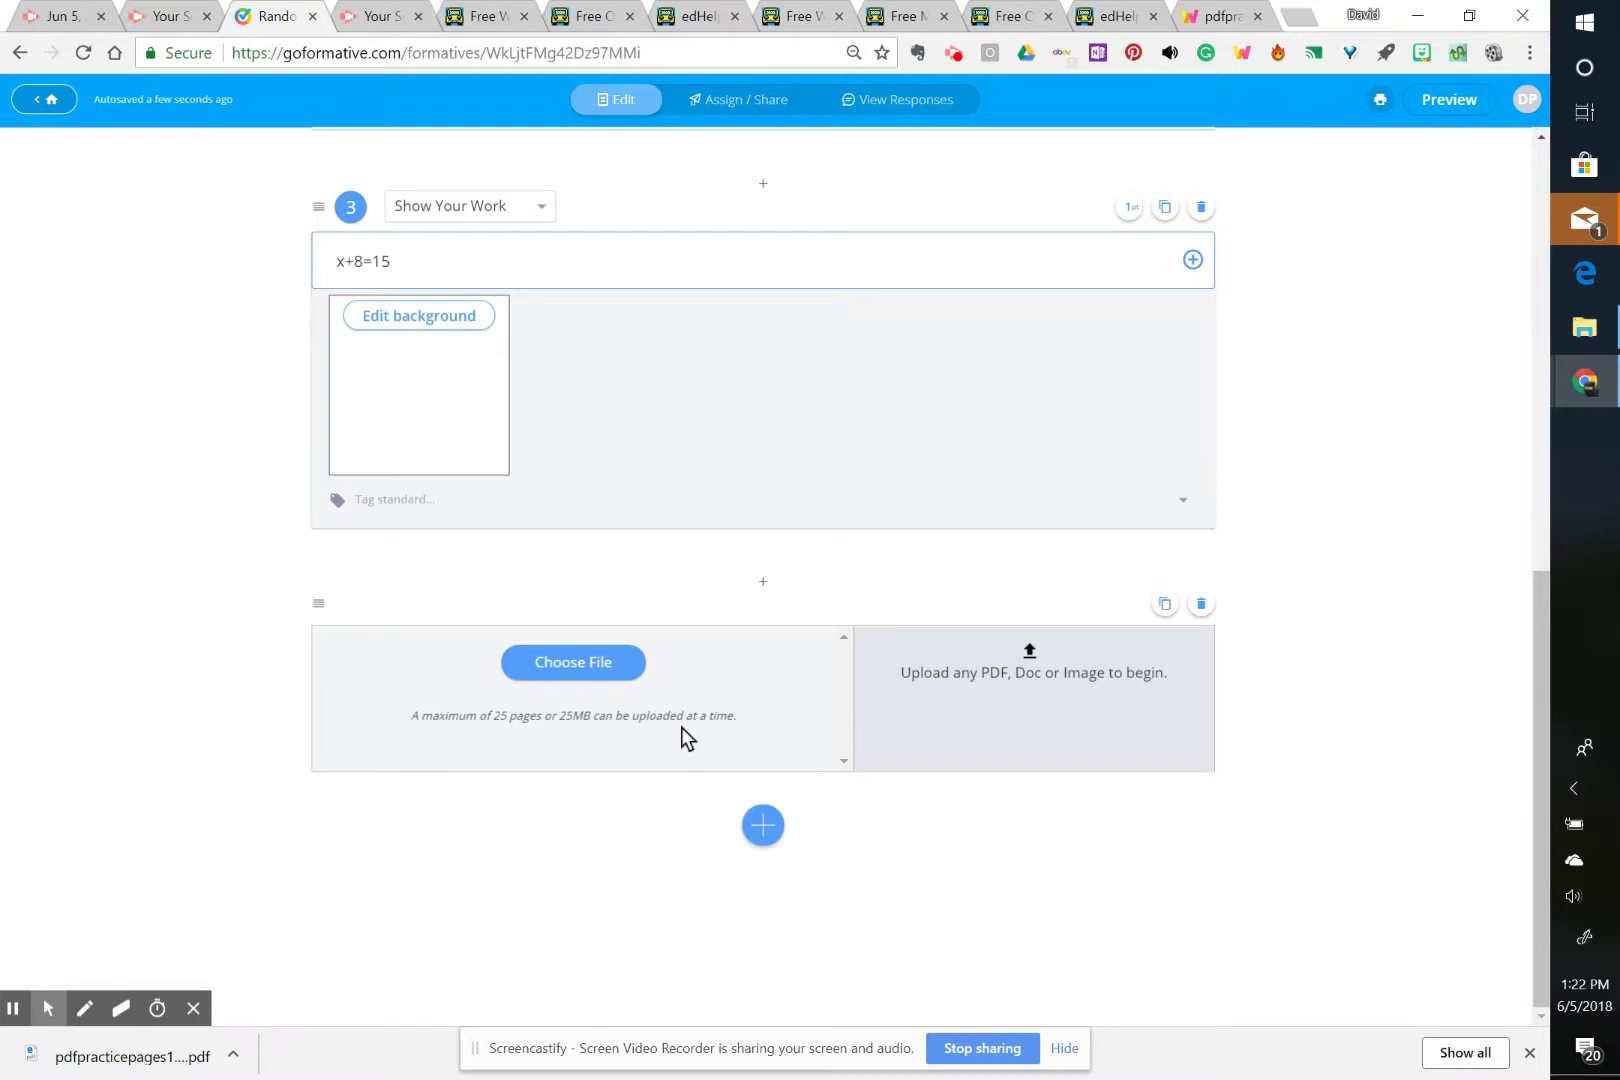
{"action": "left_click_drag", "start_coordinate": [130, 1056], "coordinate": [582, 699]}
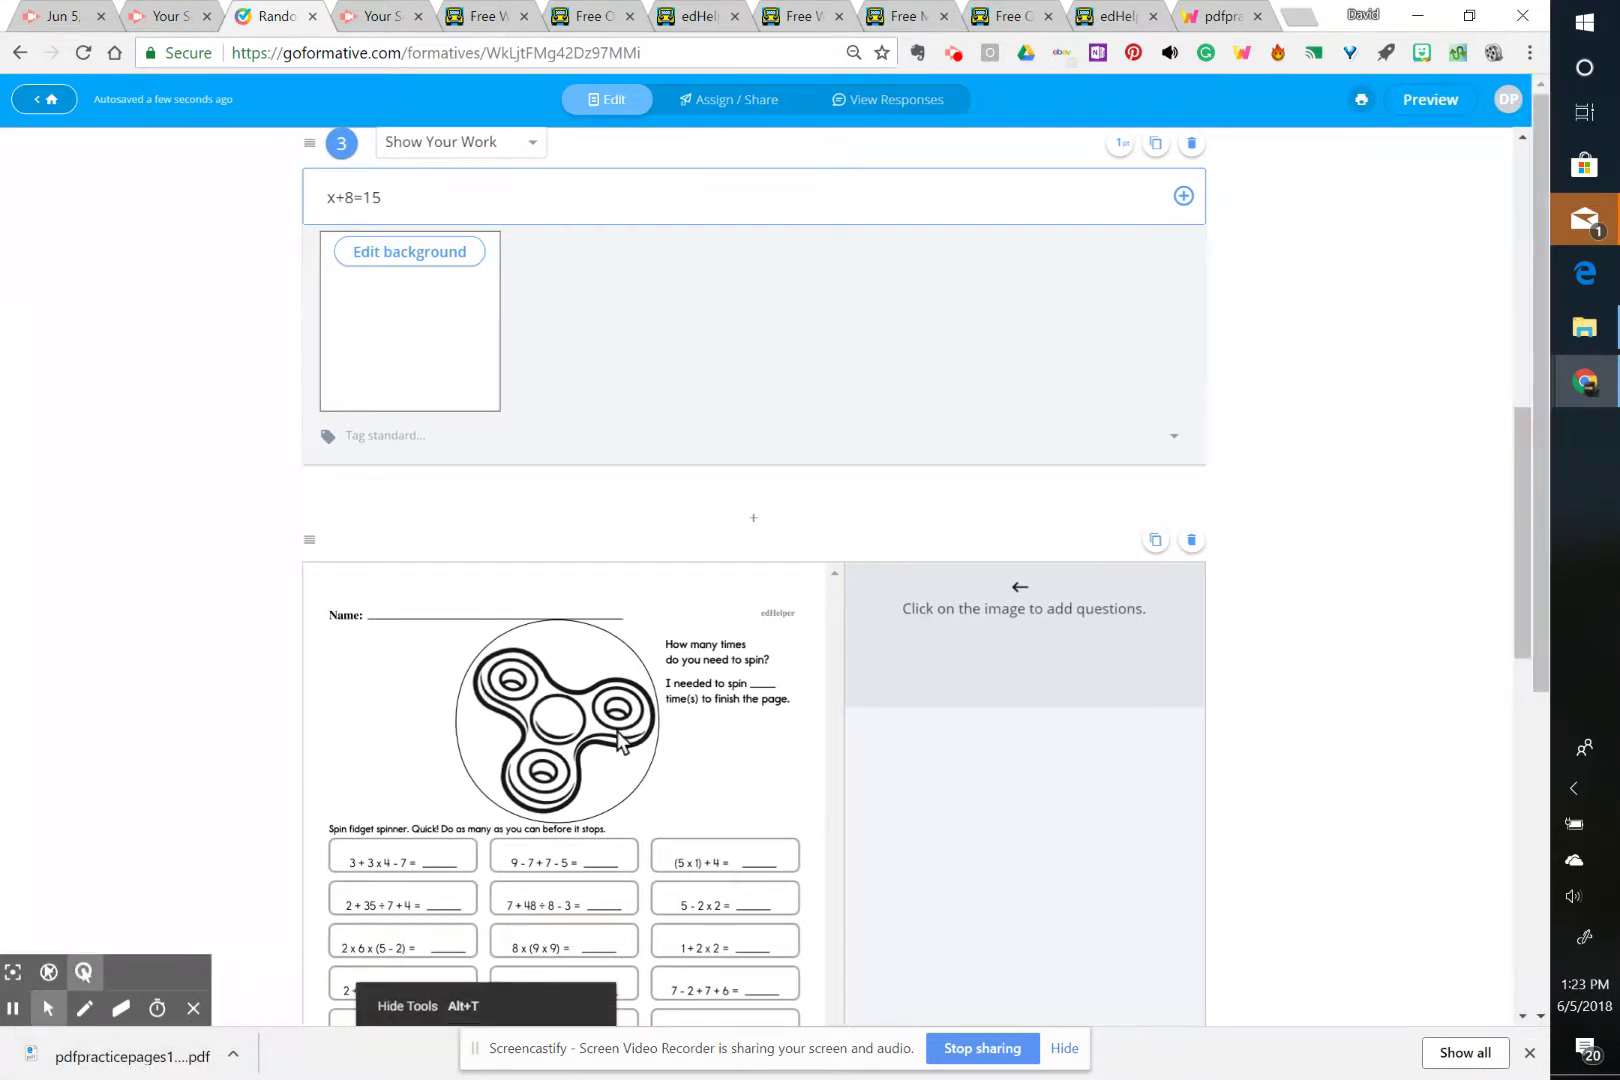
Remove the item holding the second page of the uploaded fidget spinner worksheet.
{"action": "scroll", "coordinate": [718, 770], "scroll_direction": "down", "scroll_amount": 8}
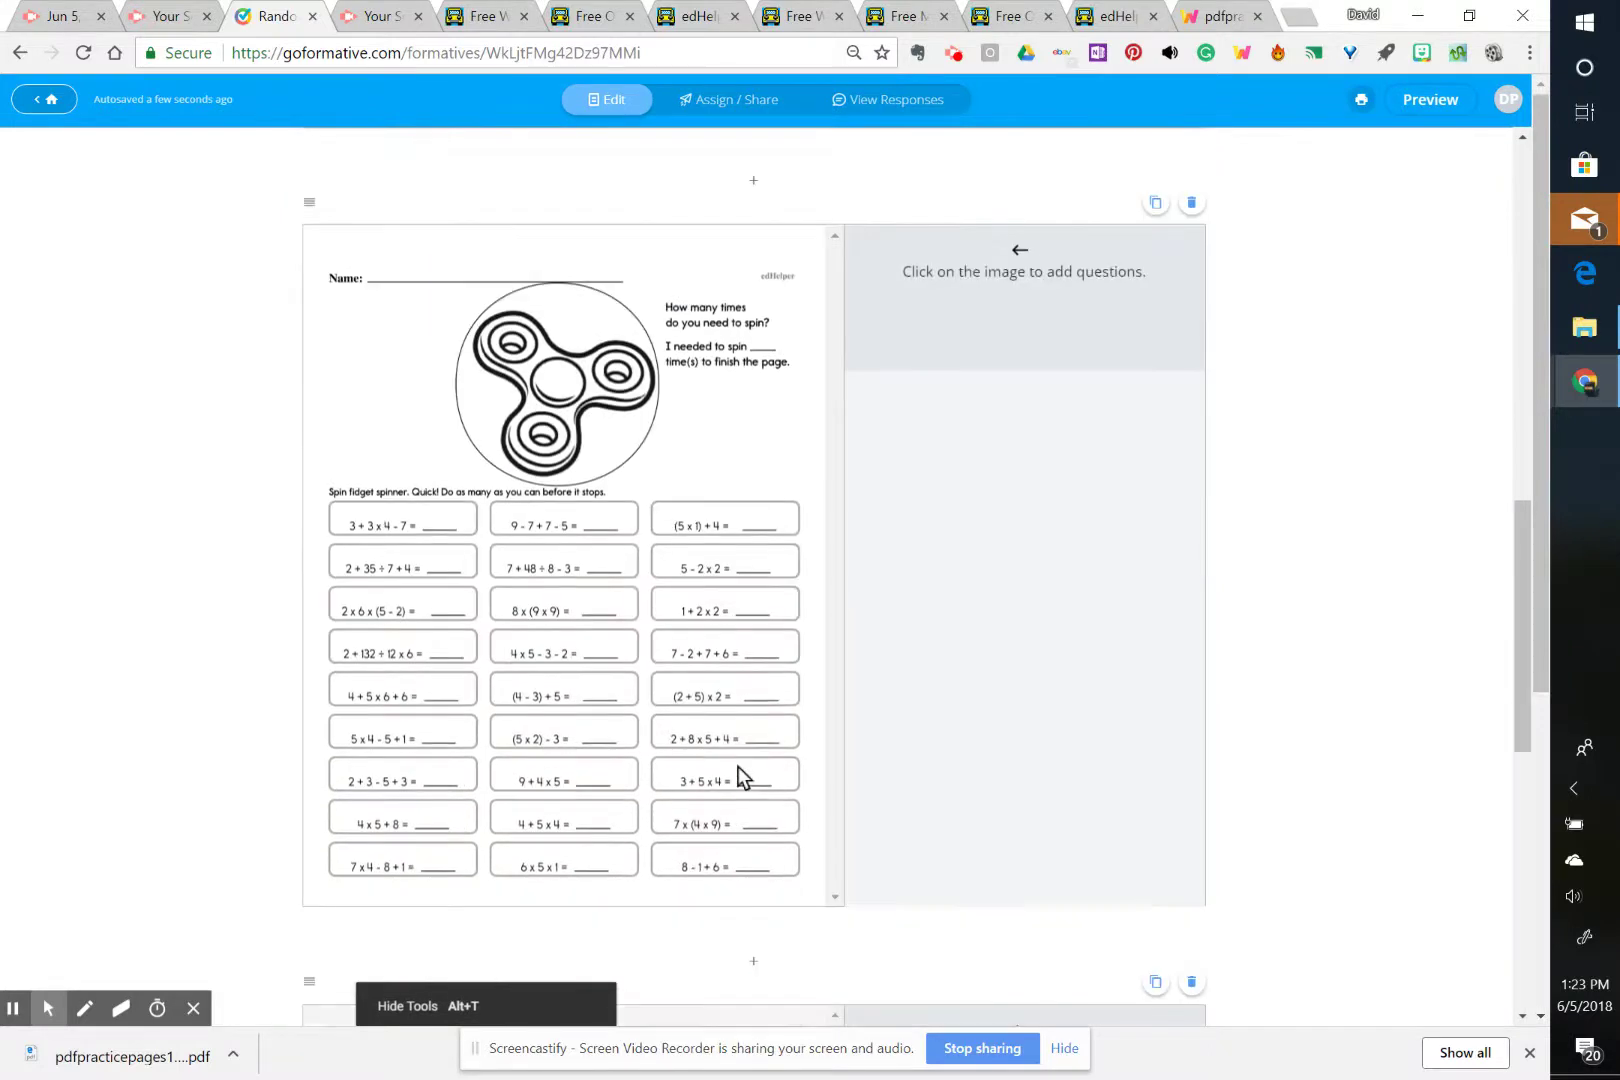
{"action": "scroll", "coordinate": [740, 764], "scroll_direction": "down", "scroll_amount": 3}
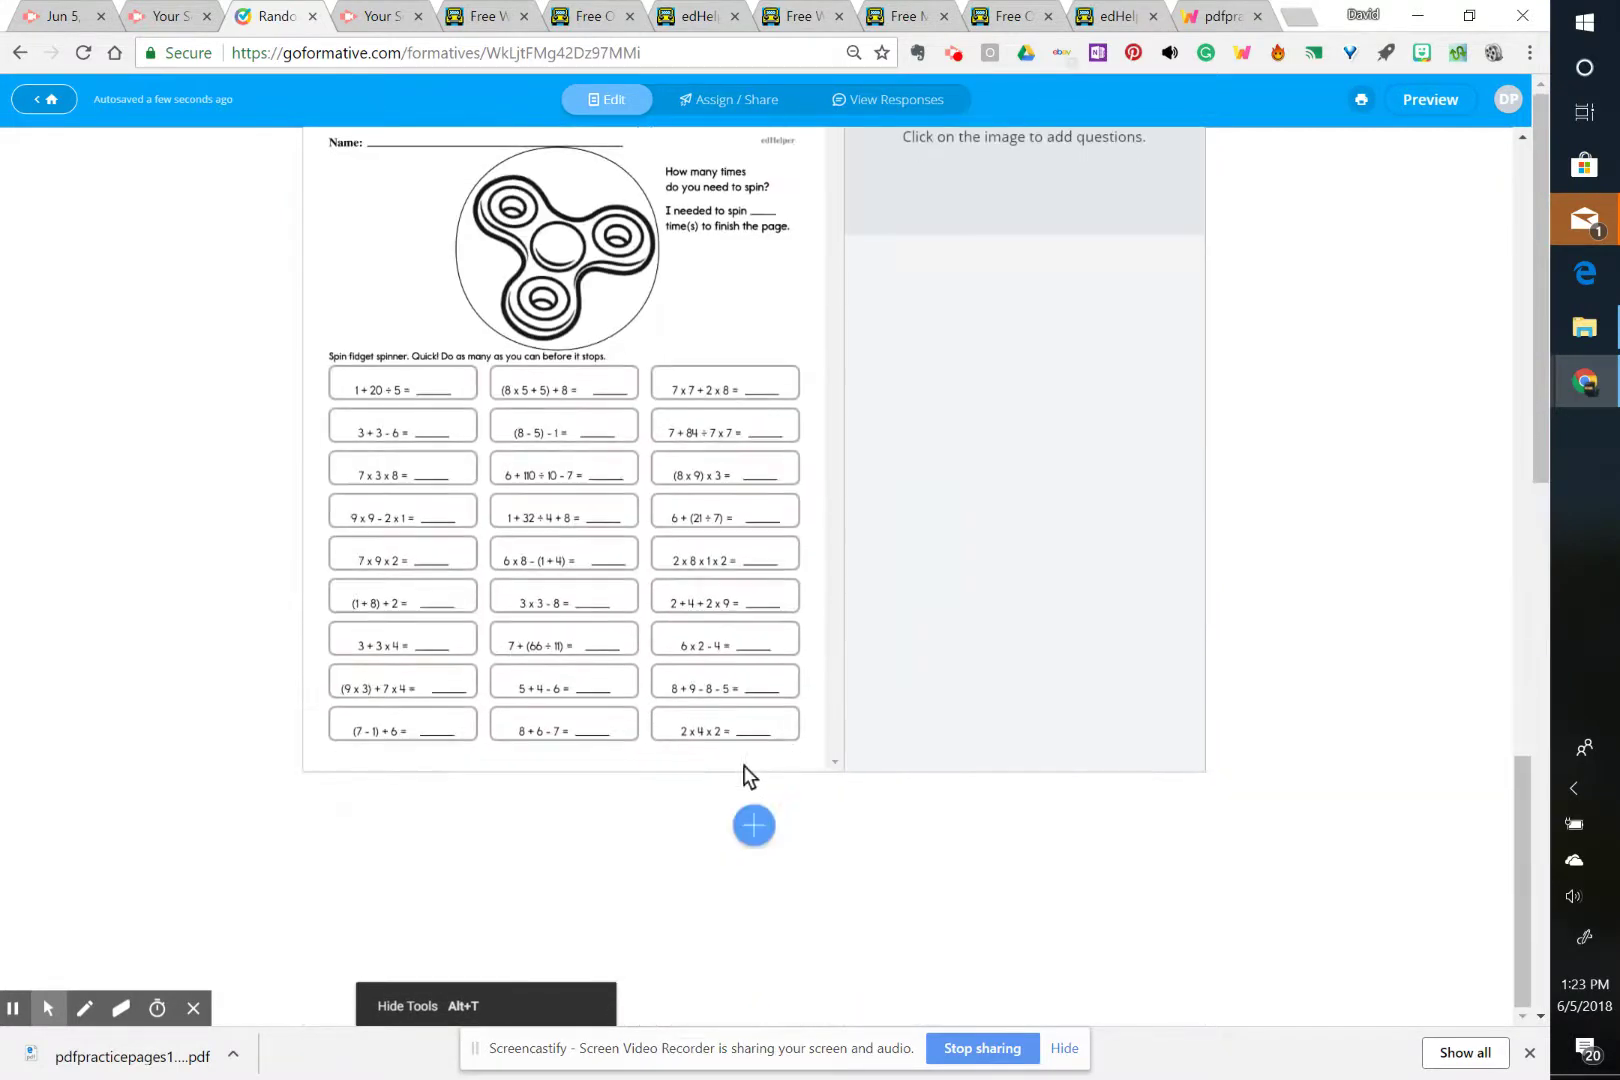
{"action": "scroll", "coordinate": [750, 766], "scroll_direction": "up", "scroll_amount": 5}
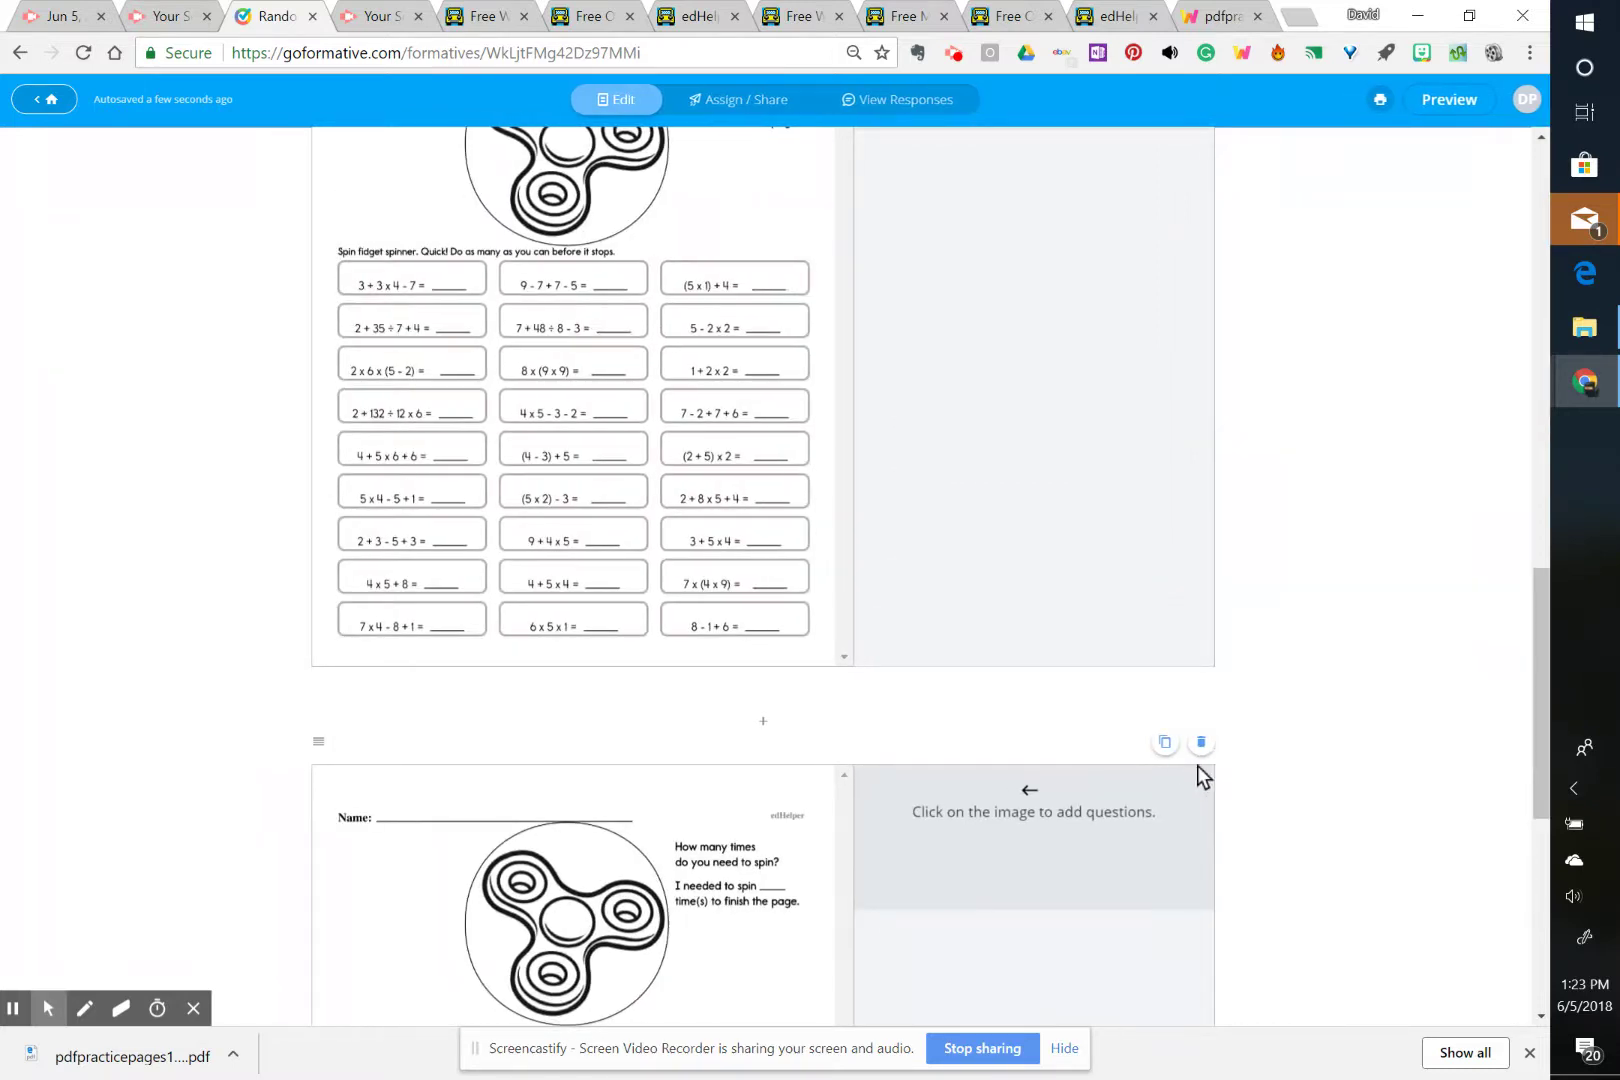
{"action": "left_click", "coordinate": [1201, 743]}
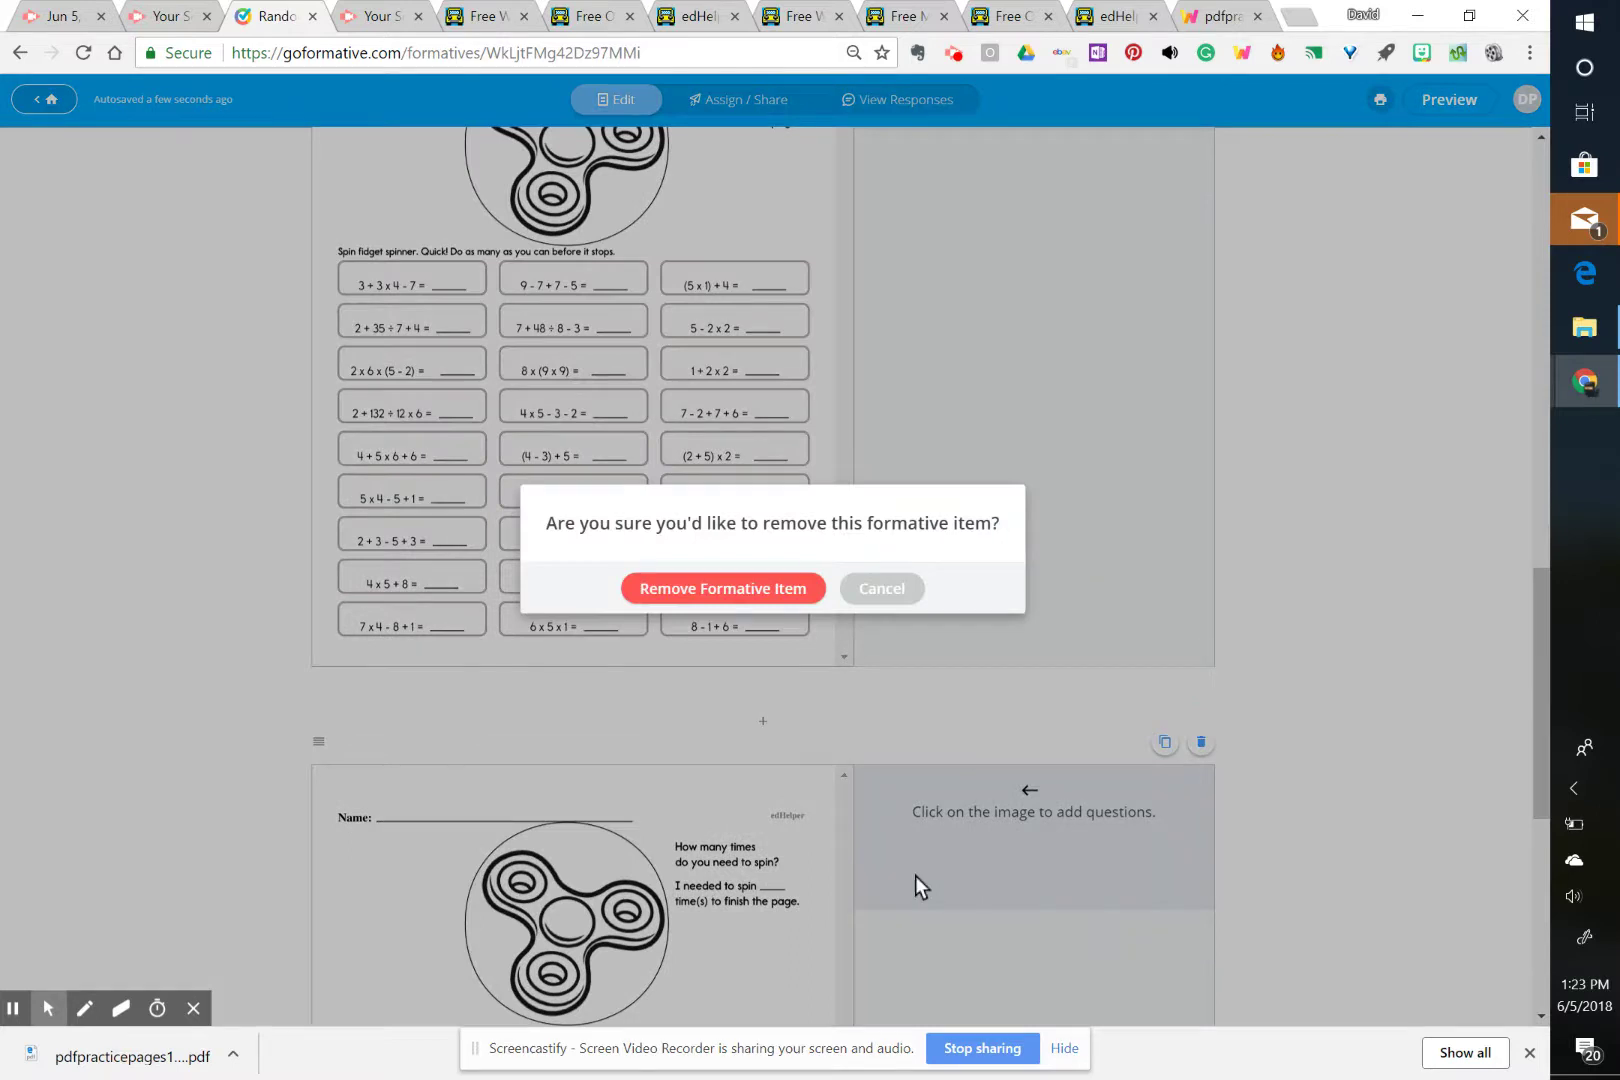
{"action": "left_click", "coordinate": [737, 590]}
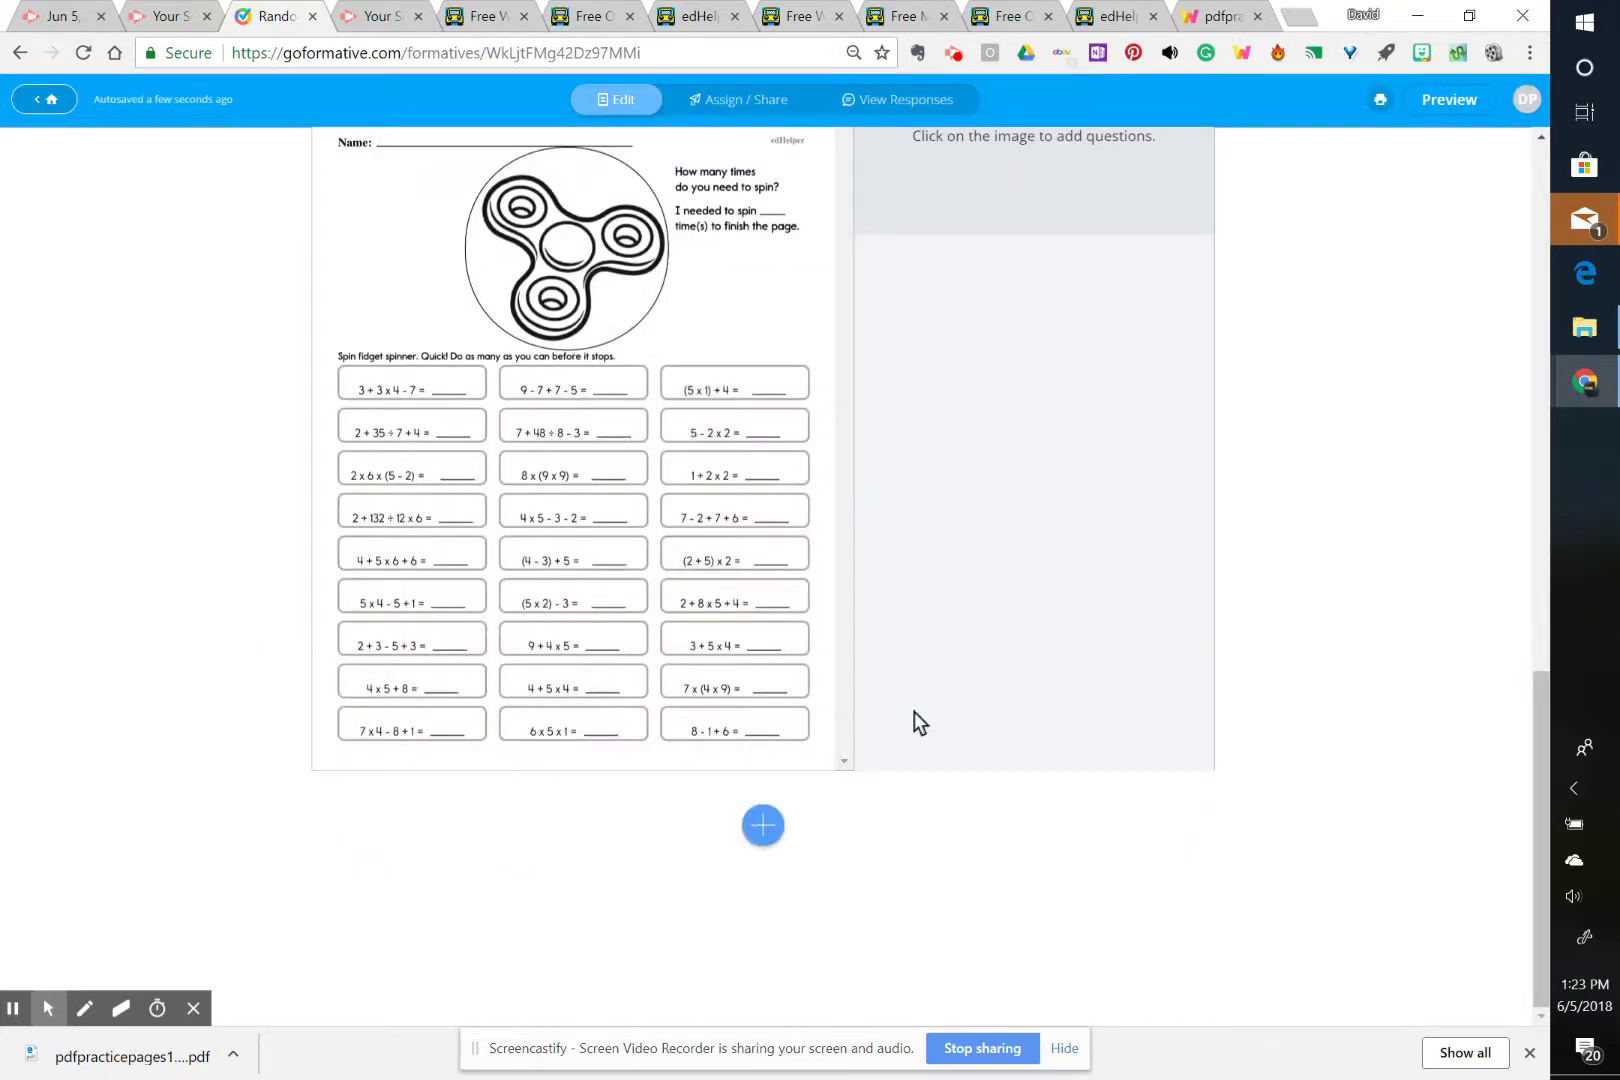
Place Short Answer questions on the worksheet beside the problems 3 + 3 x 4 - 7 and 2 + 35 ÷ 7 + 4.
{"action": "scroll", "coordinate": [305, 420], "scroll_direction": "up", "scroll_amount": 3}
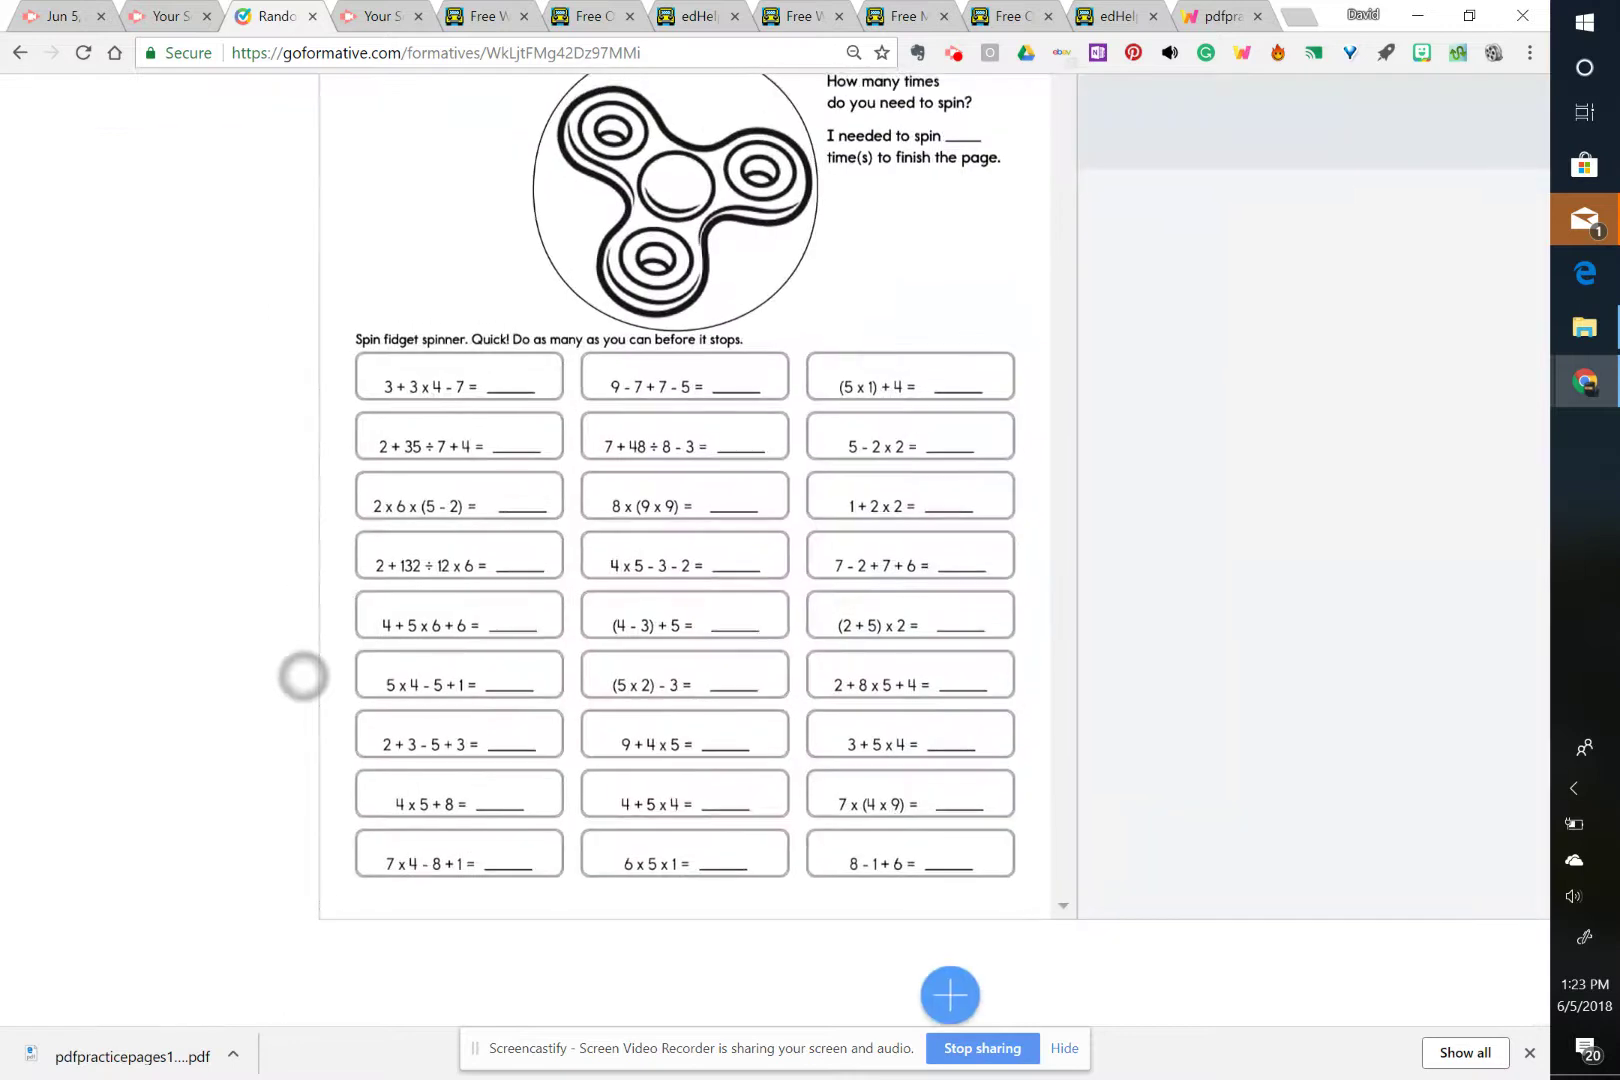
{"action": "scroll", "coordinate": [318, 560], "scroll_direction": "up", "scroll_amount": 3}
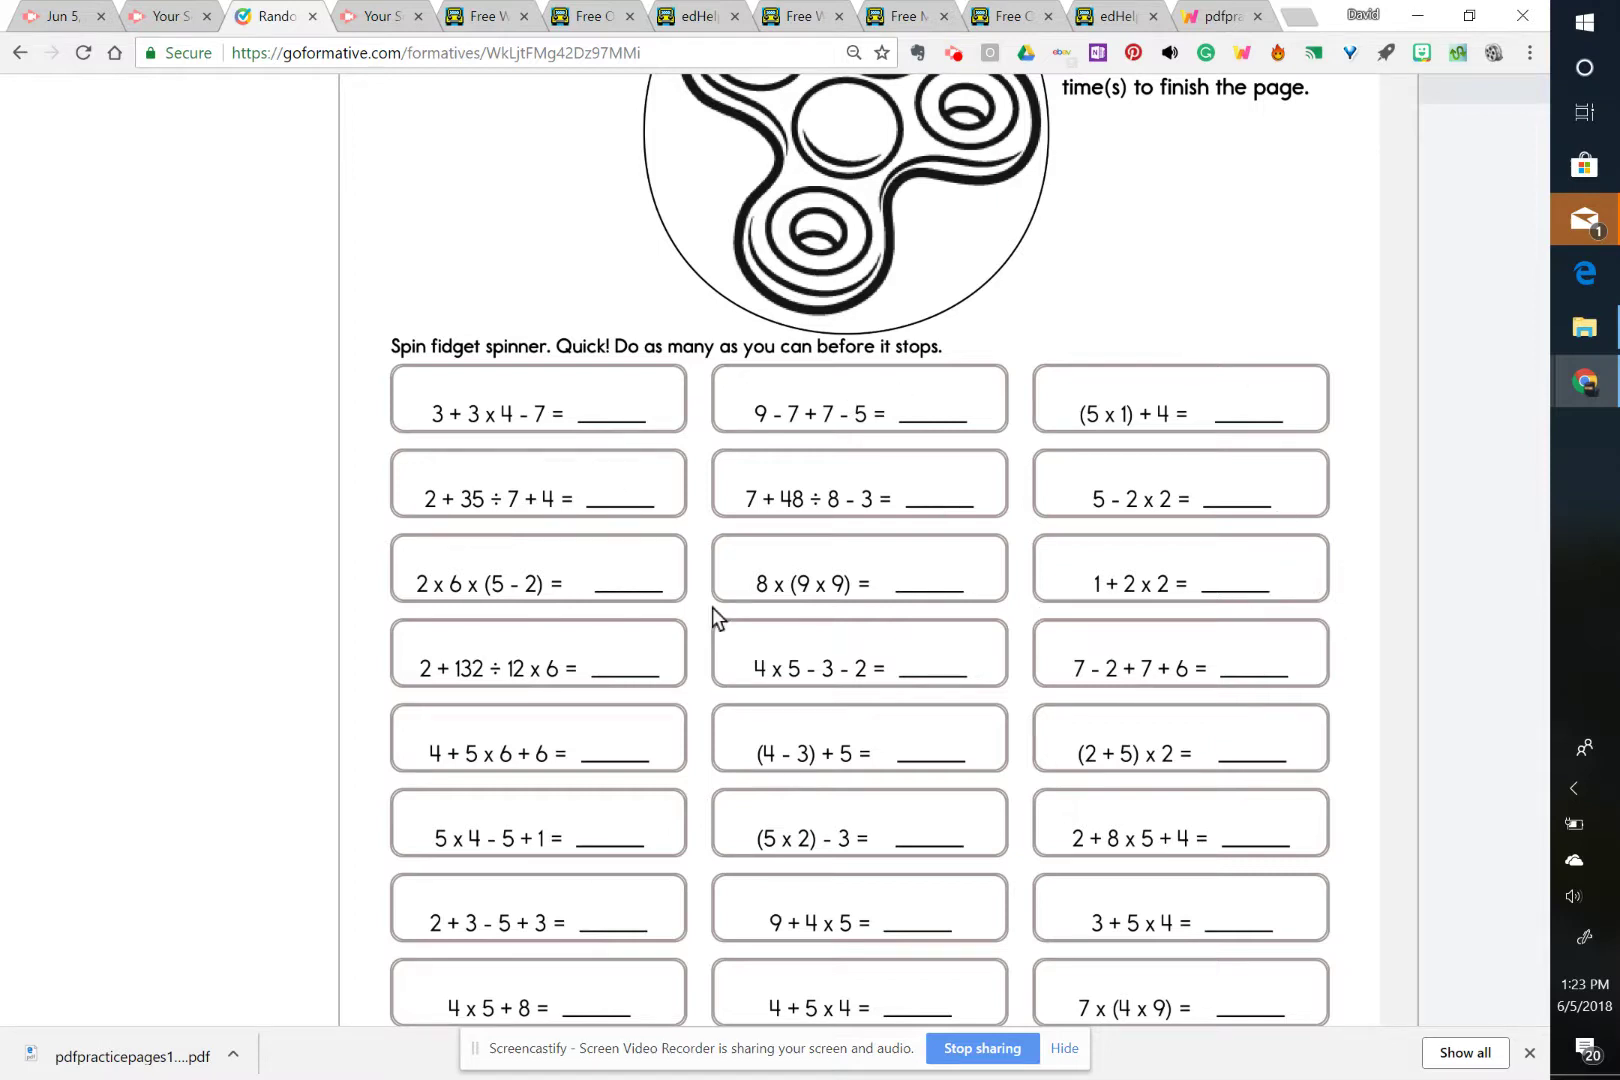
{"action": "left_click", "coordinate": [404, 416]}
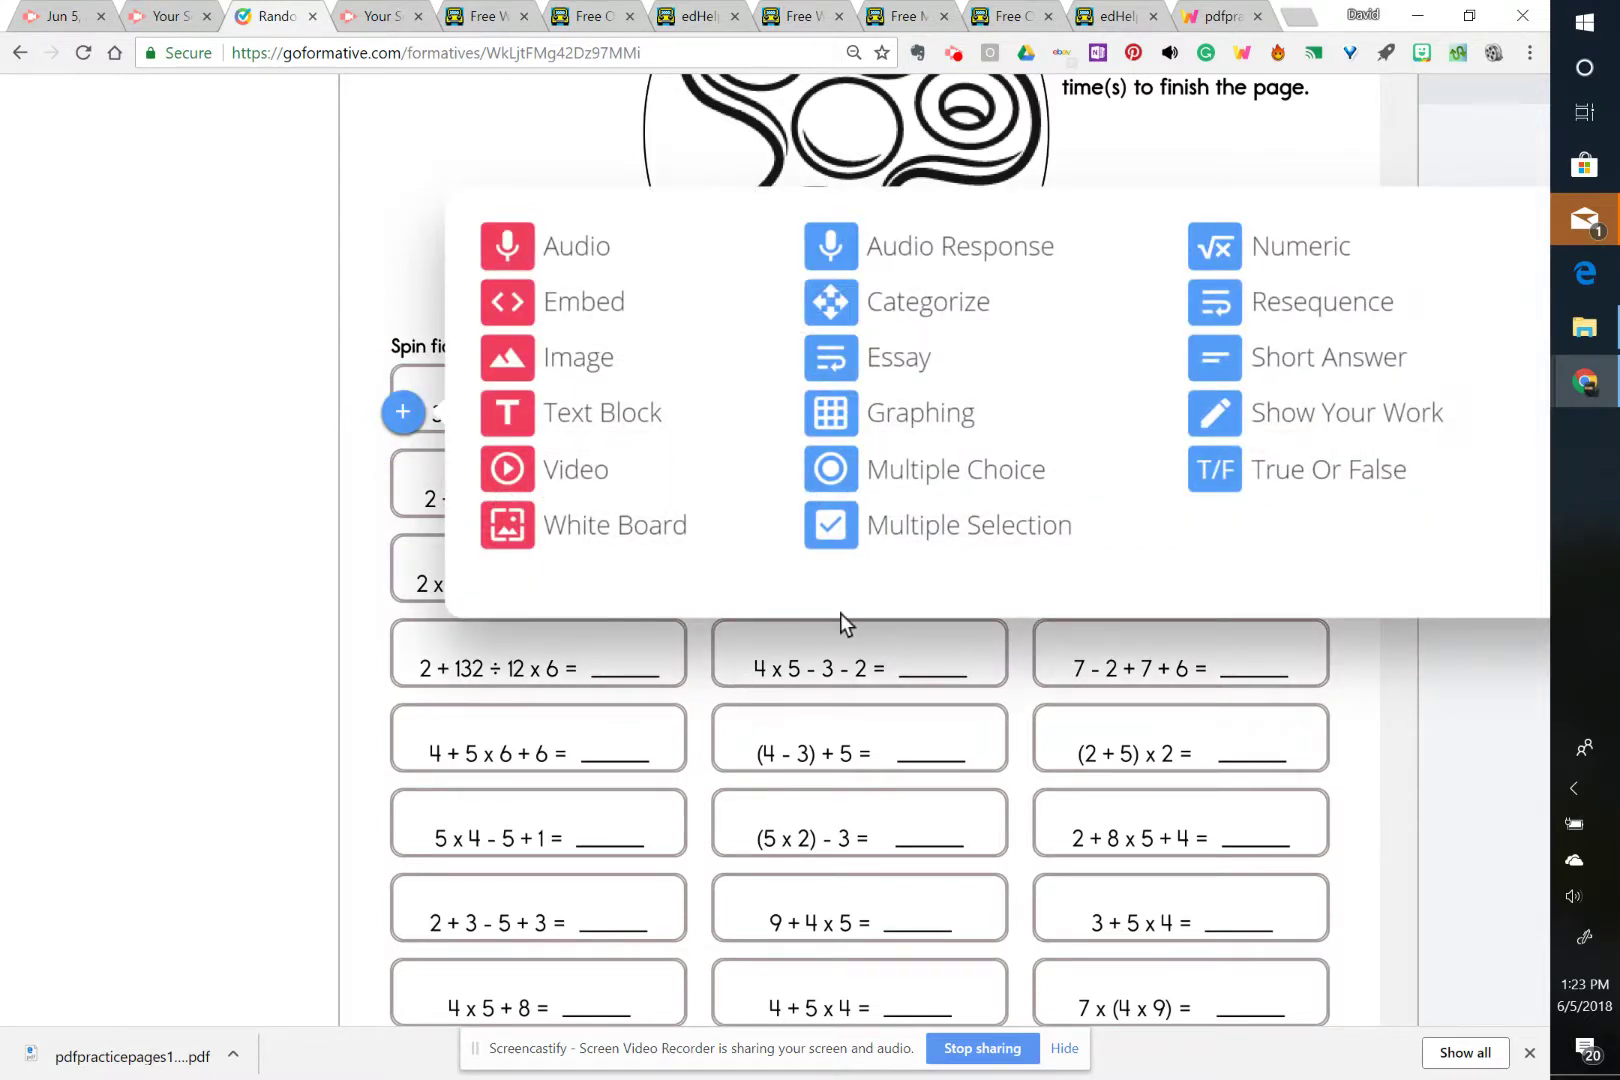
{"action": "left_click", "coordinate": [1255, 359]}
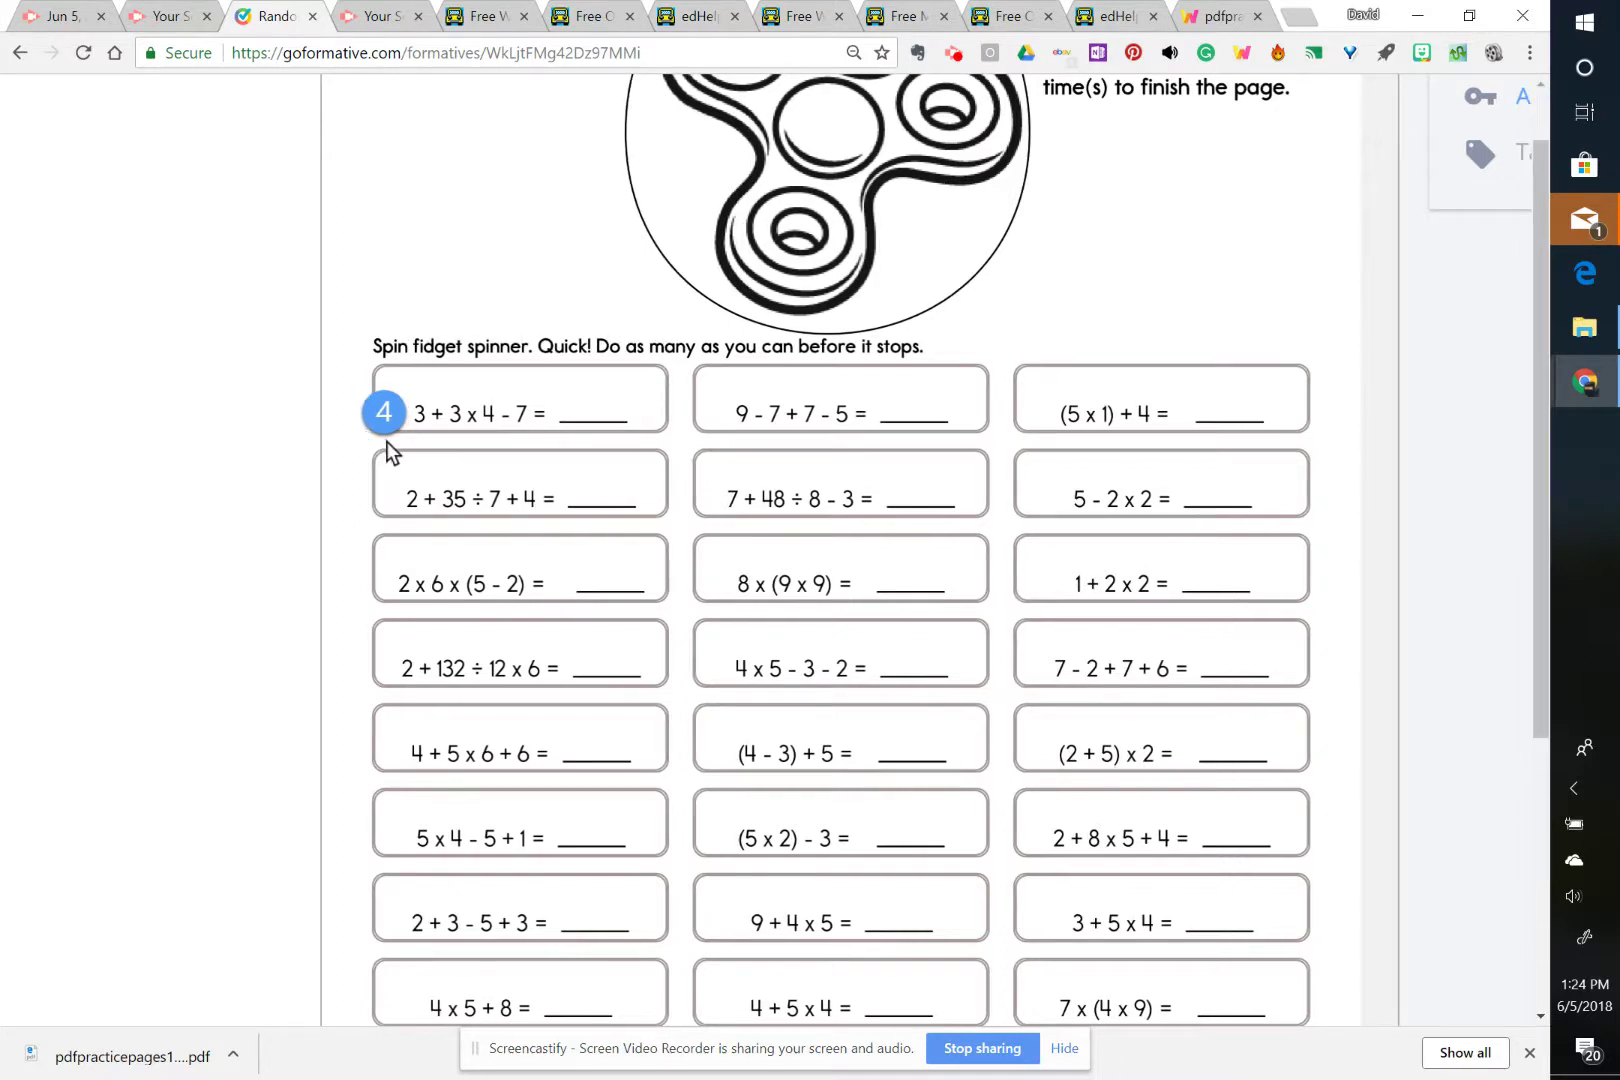
{"action": "left_click", "coordinate": [374, 492]}
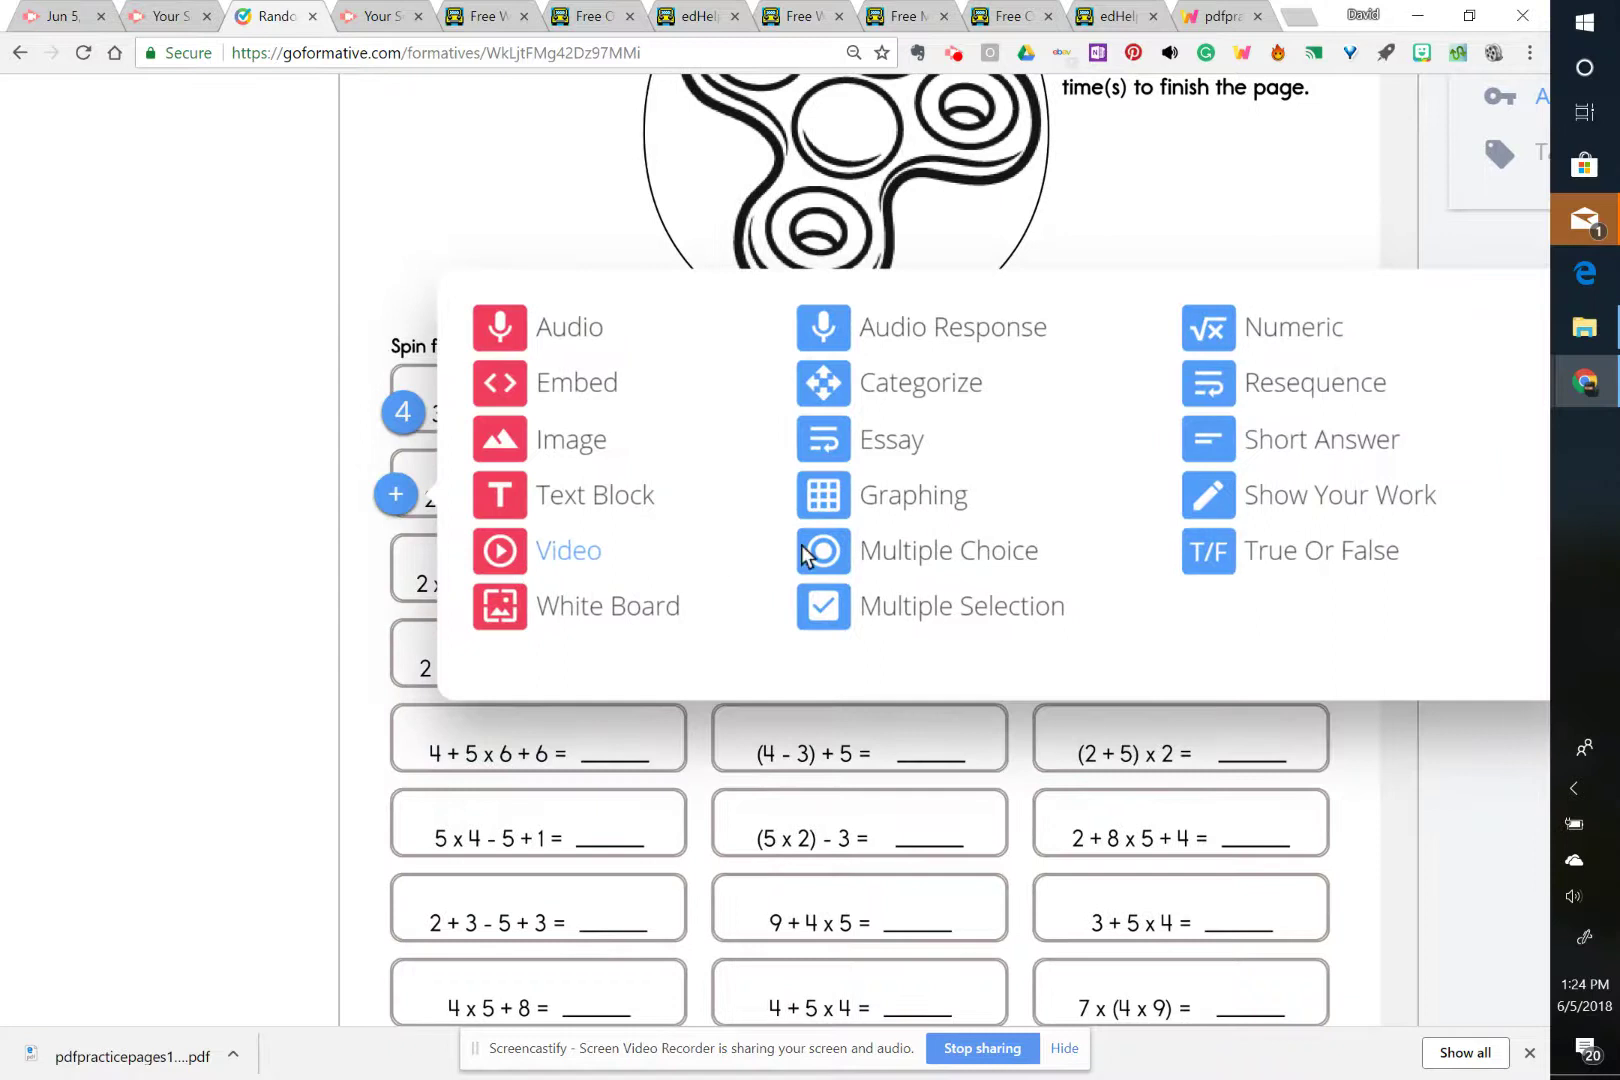
{"action": "left_click", "coordinate": [1255, 446]}
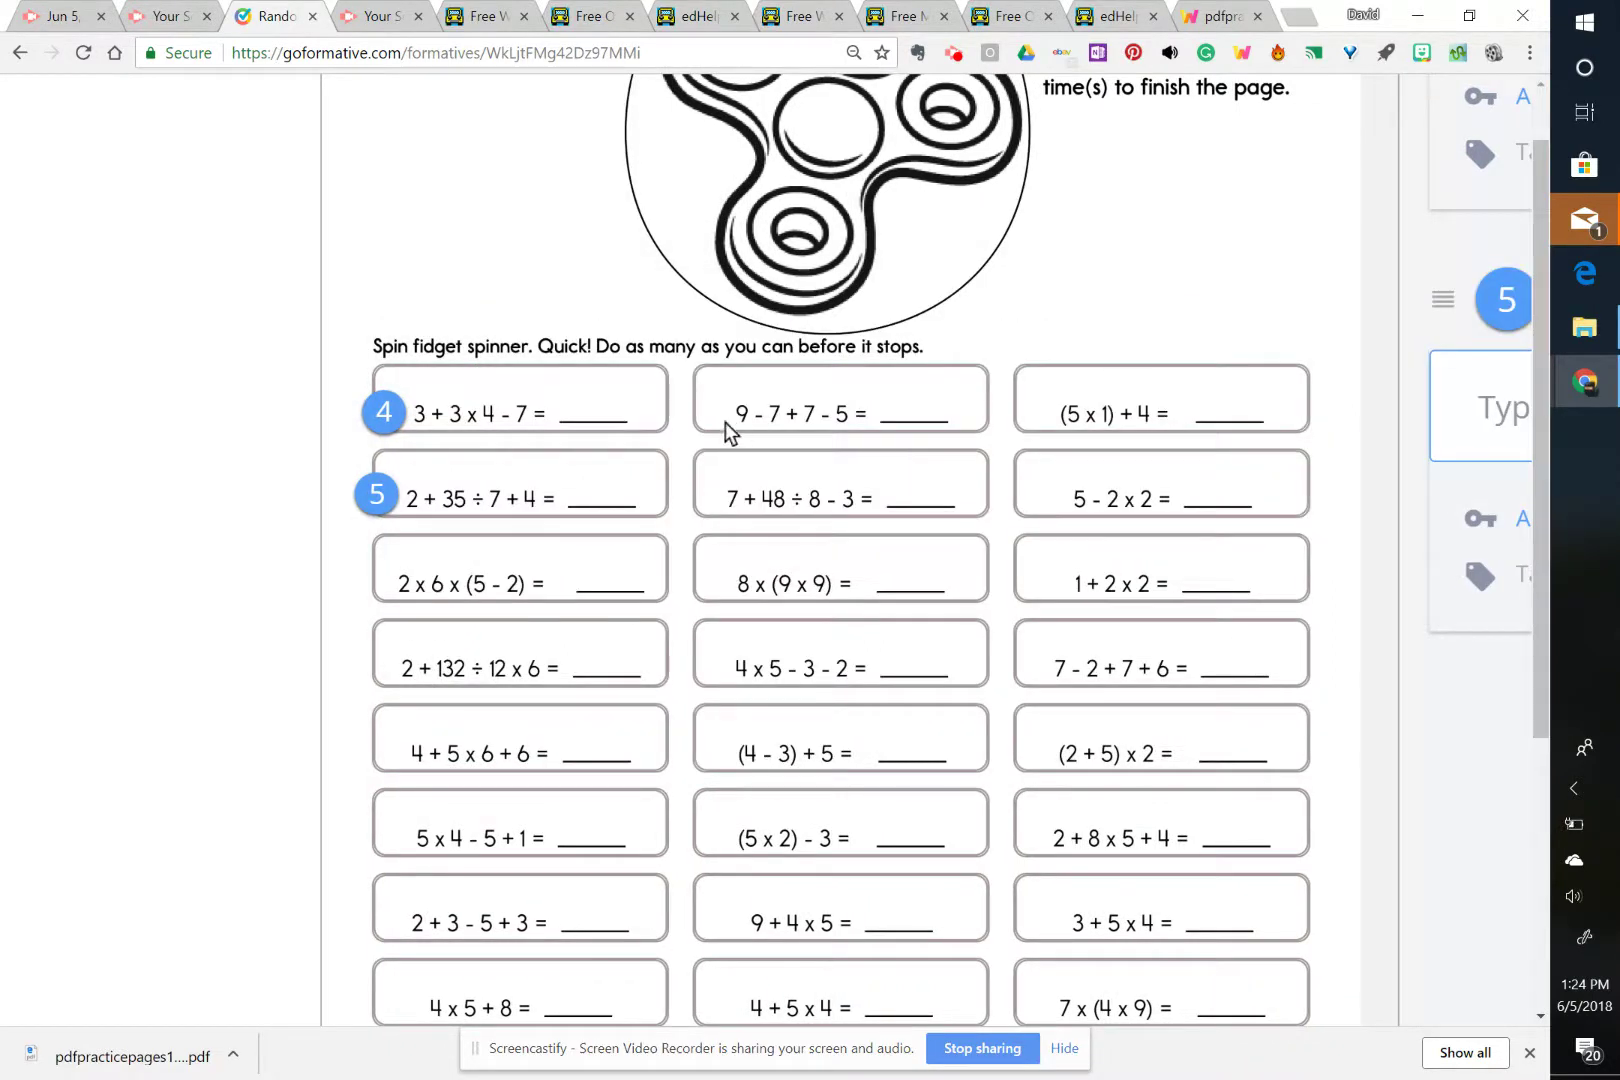
Place Short Answer questions beside the second-column problems 9 - 7 + 7 - 5 and 7 + 48 ÷ 8 - 3.
{"action": "left_click", "coordinate": [712, 415]}
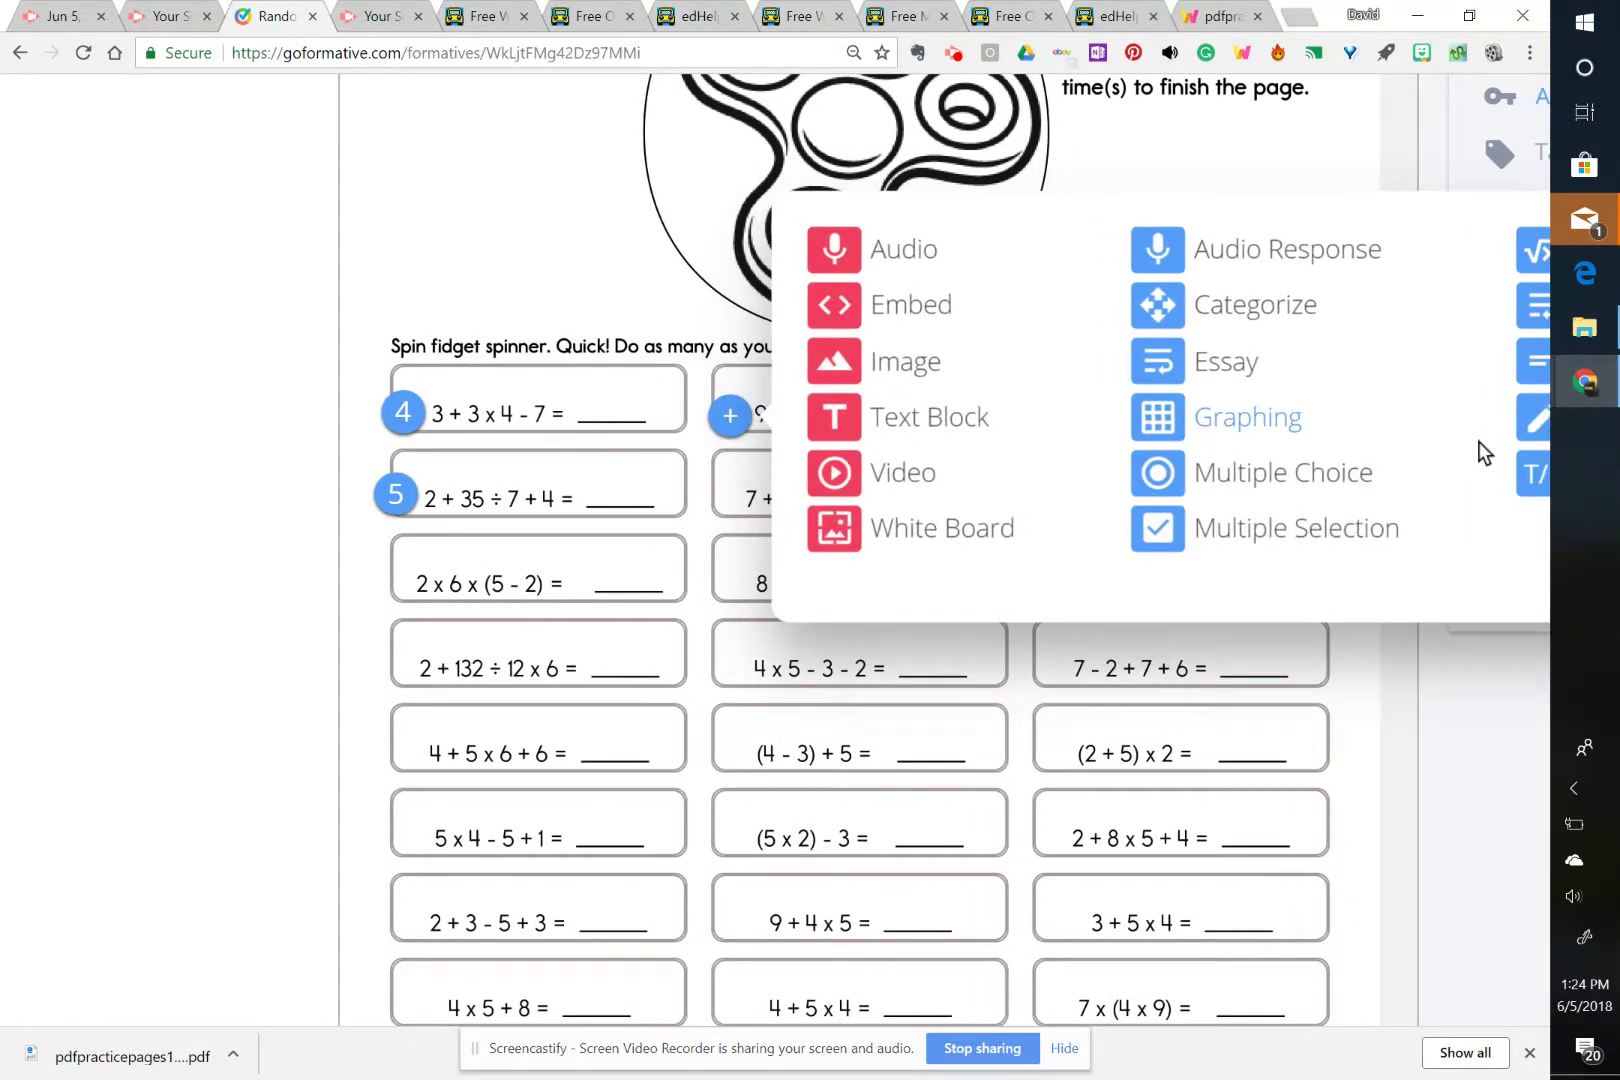
{"action": "left_click", "coordinate": [170, 710]}
{"action": "scroll", "coordinate": [204, 552], "scroll_direction": "down", "scroll_amount": 5}
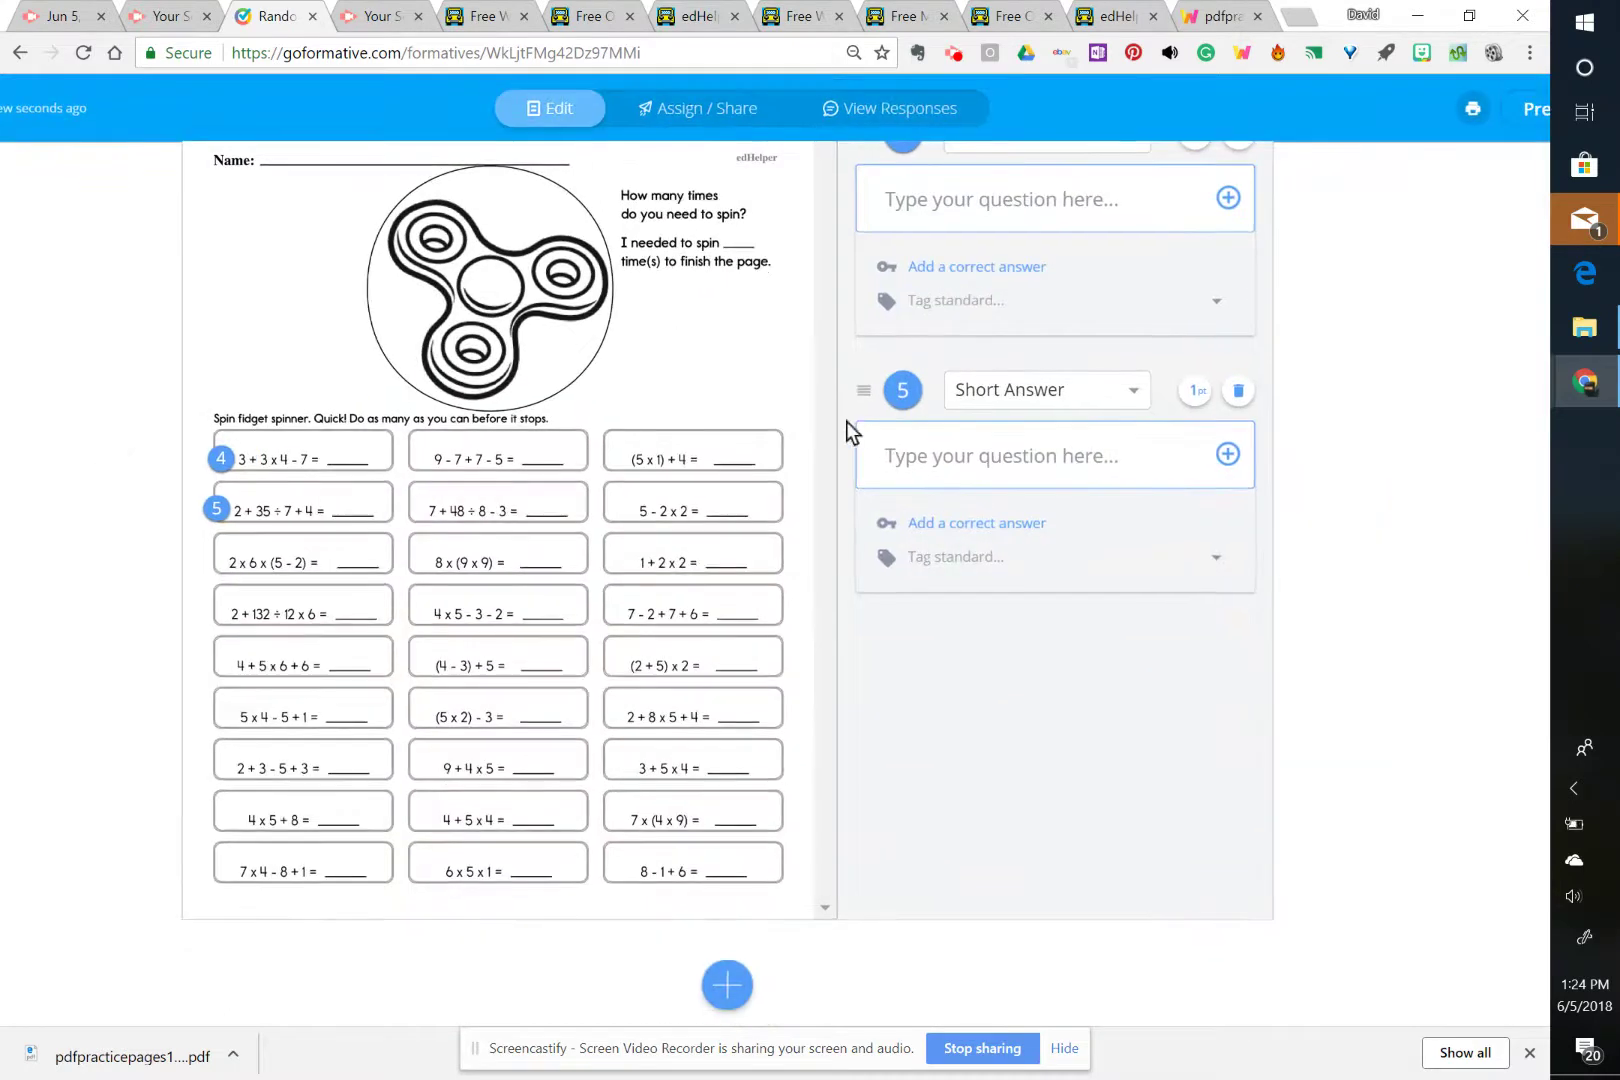
{"action": "left_click", "coordinate": [421, 467]}
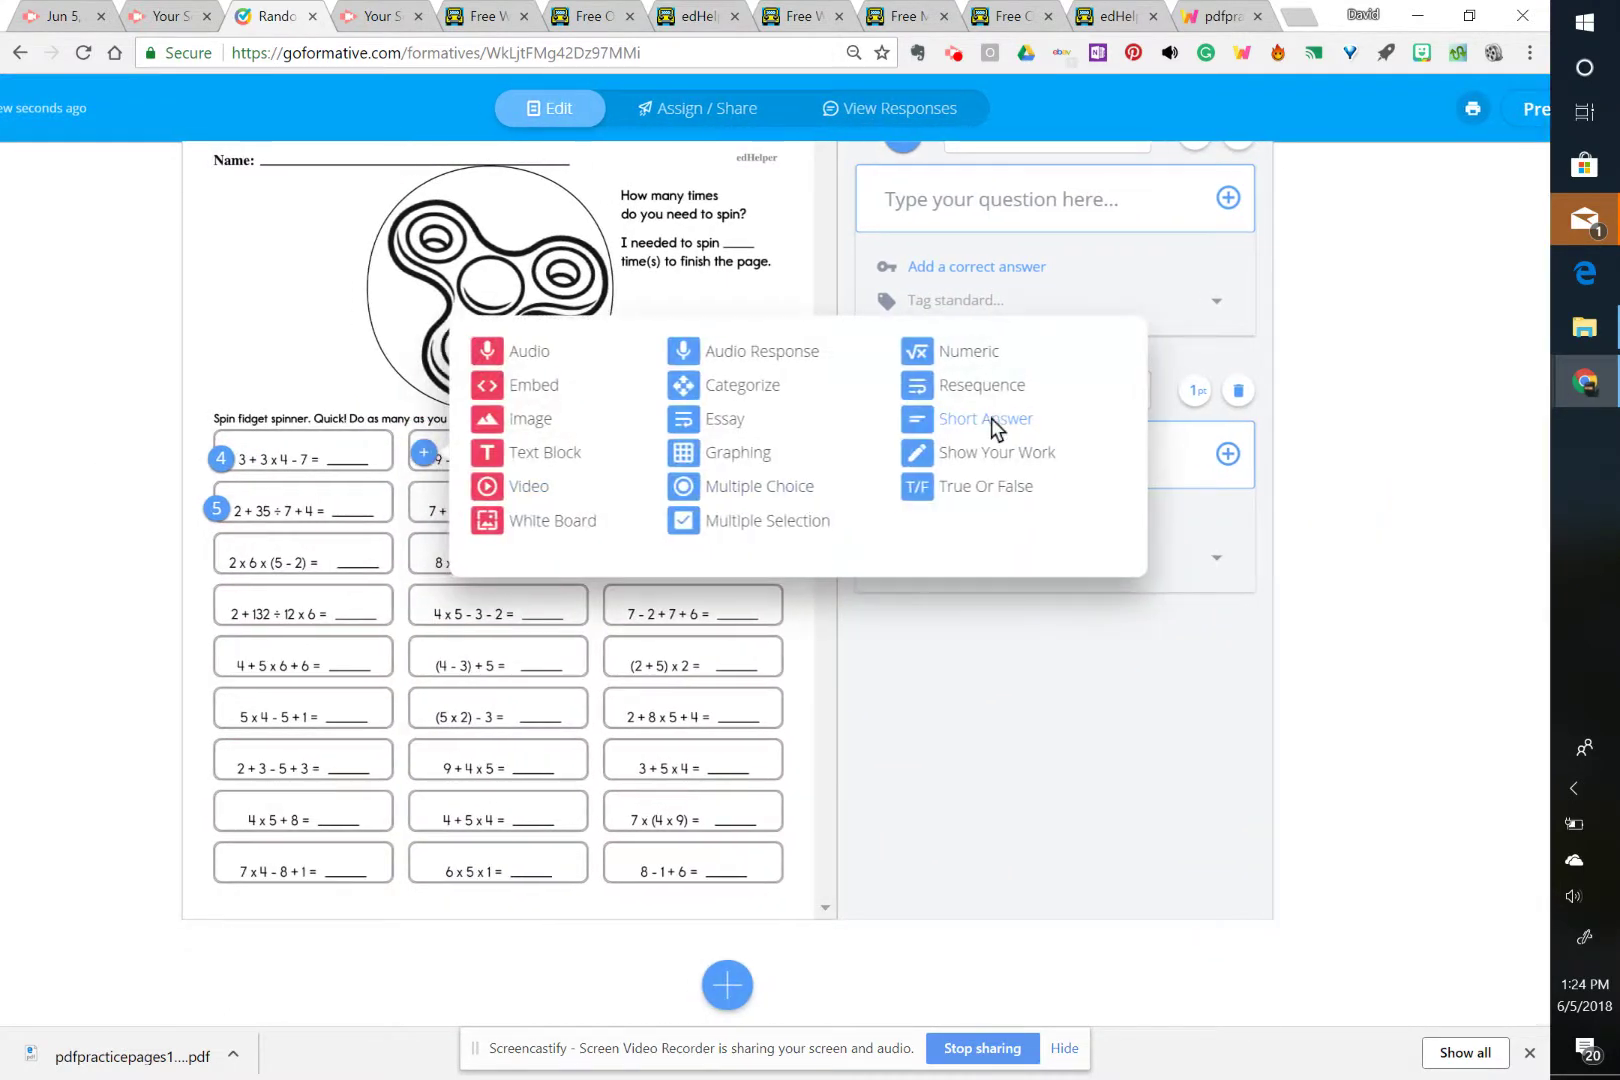
{"action": "left_click", "coordinate": [991, 427]}
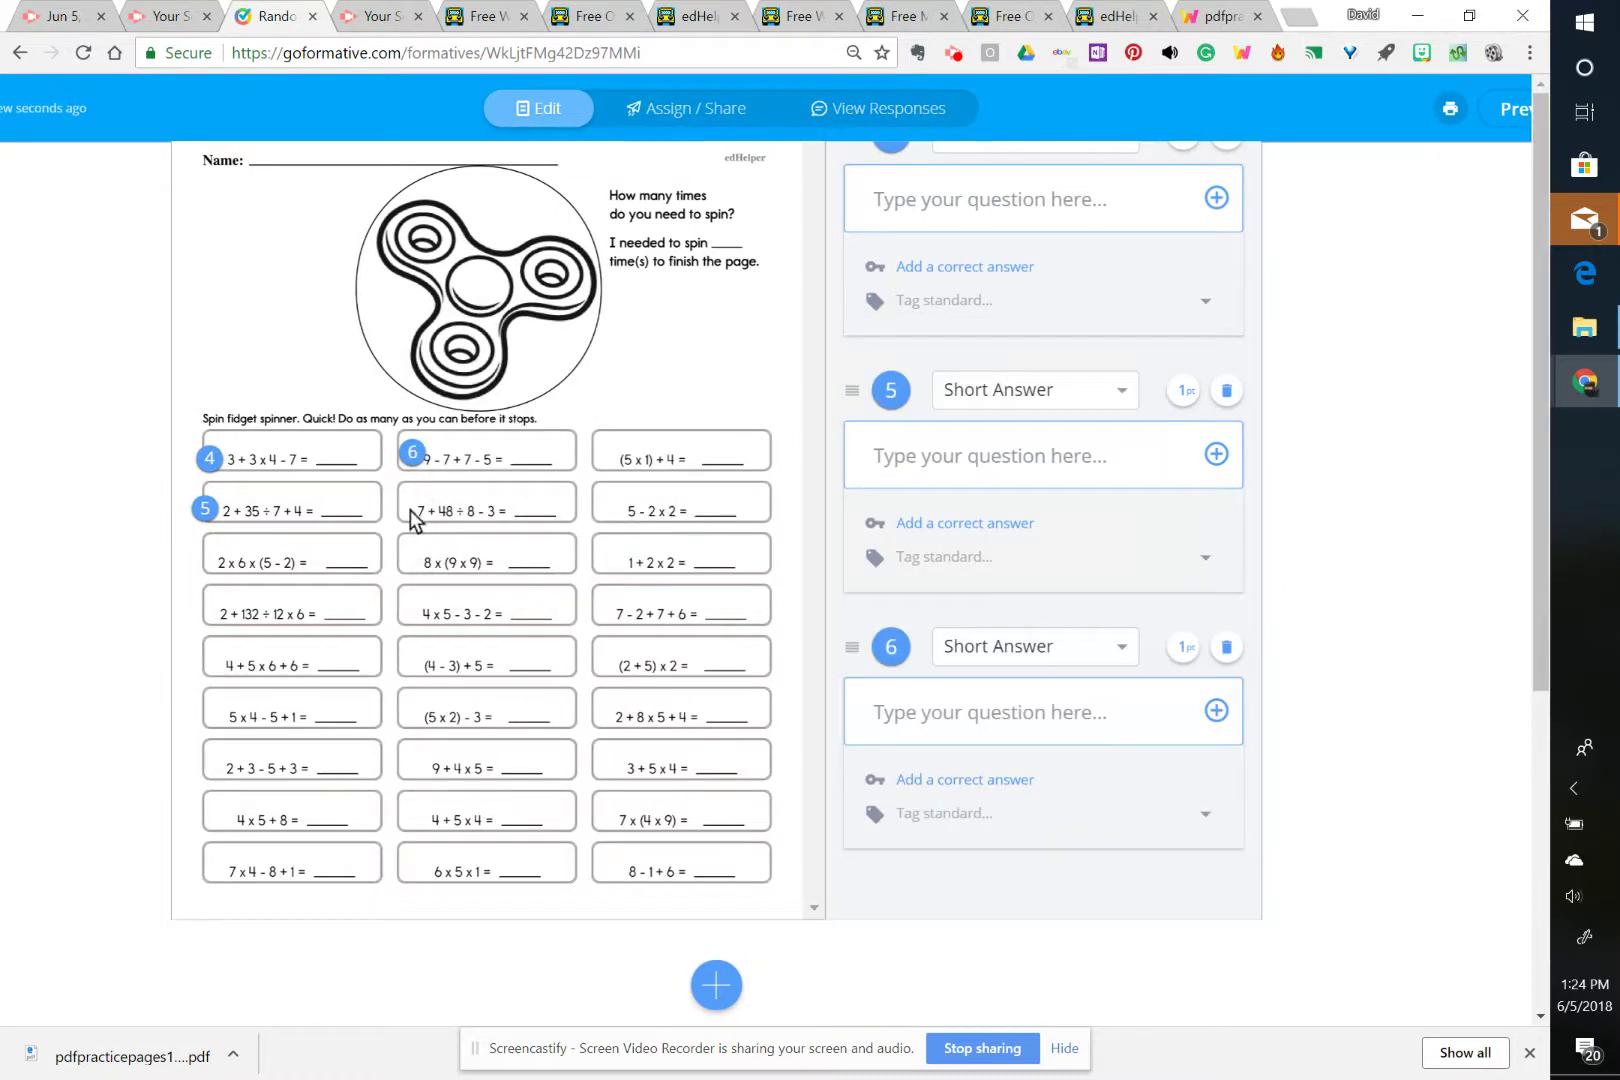
{"action": "left_click", "coordinate": [404, 505]}
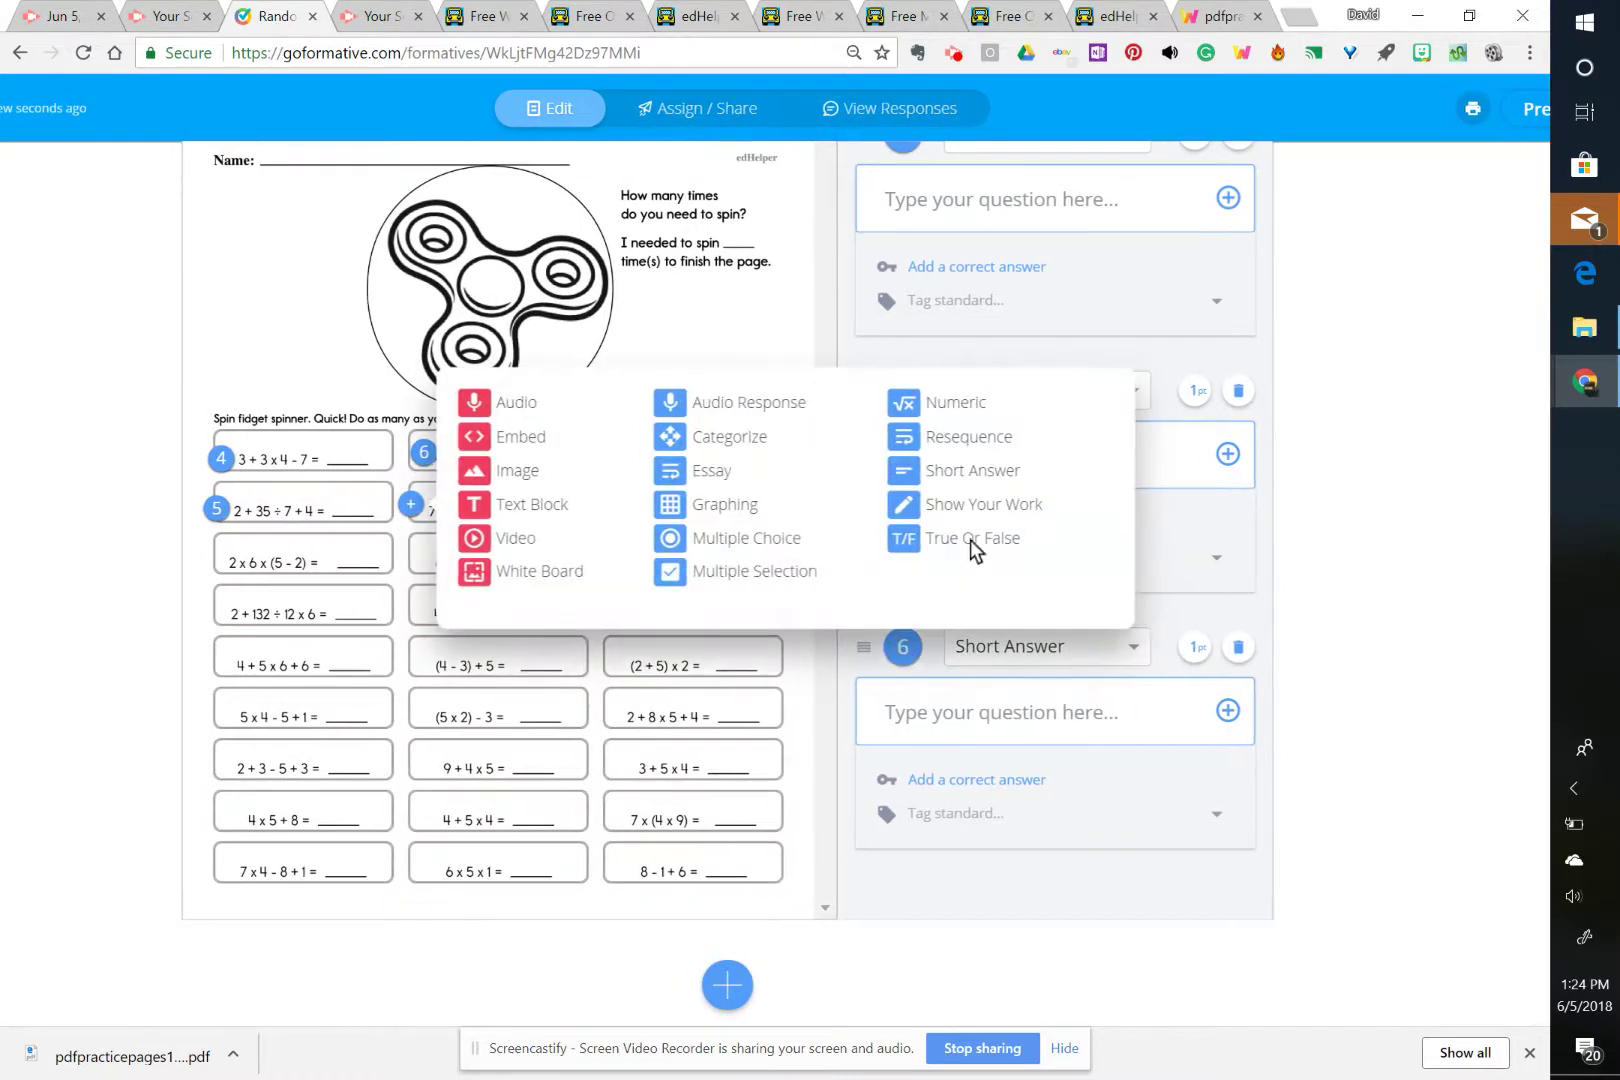
{"action": "left_click", "coordinate": [1005, 652]}
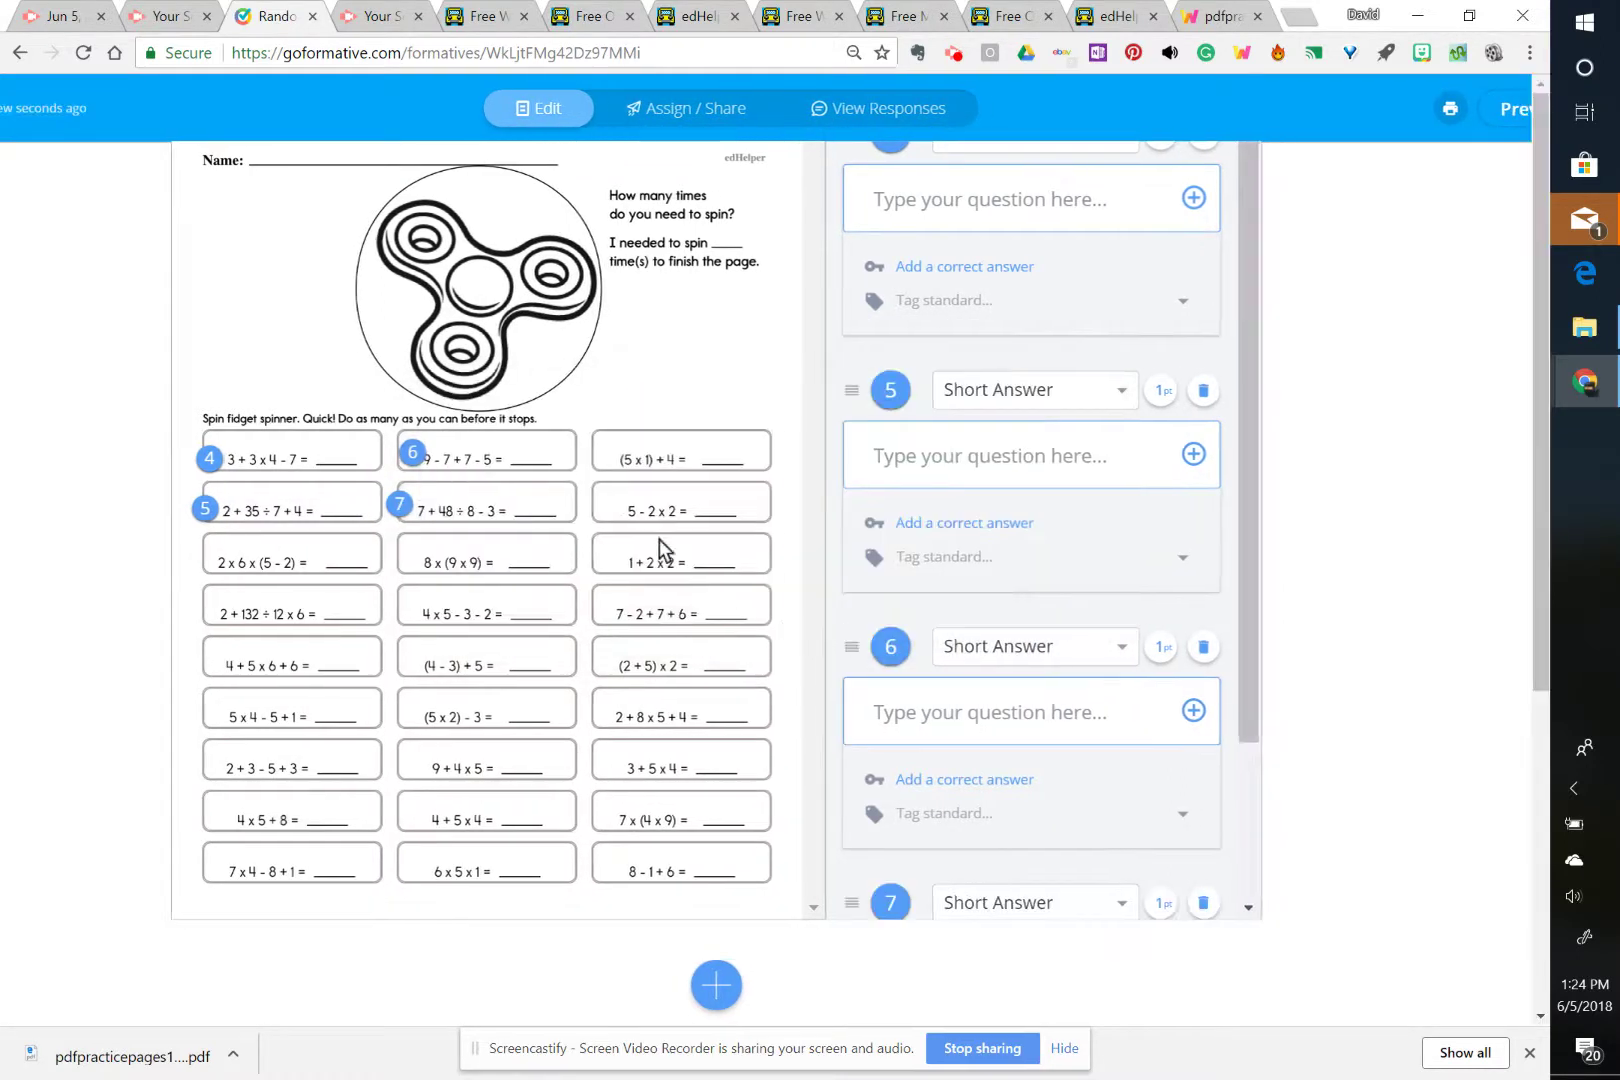
Place Short Answer questions beside the third-column problems (5 x 1) + 4 and 5 - 2 x 2.
{"action": "left_click", "coordinate": [596, 458]}
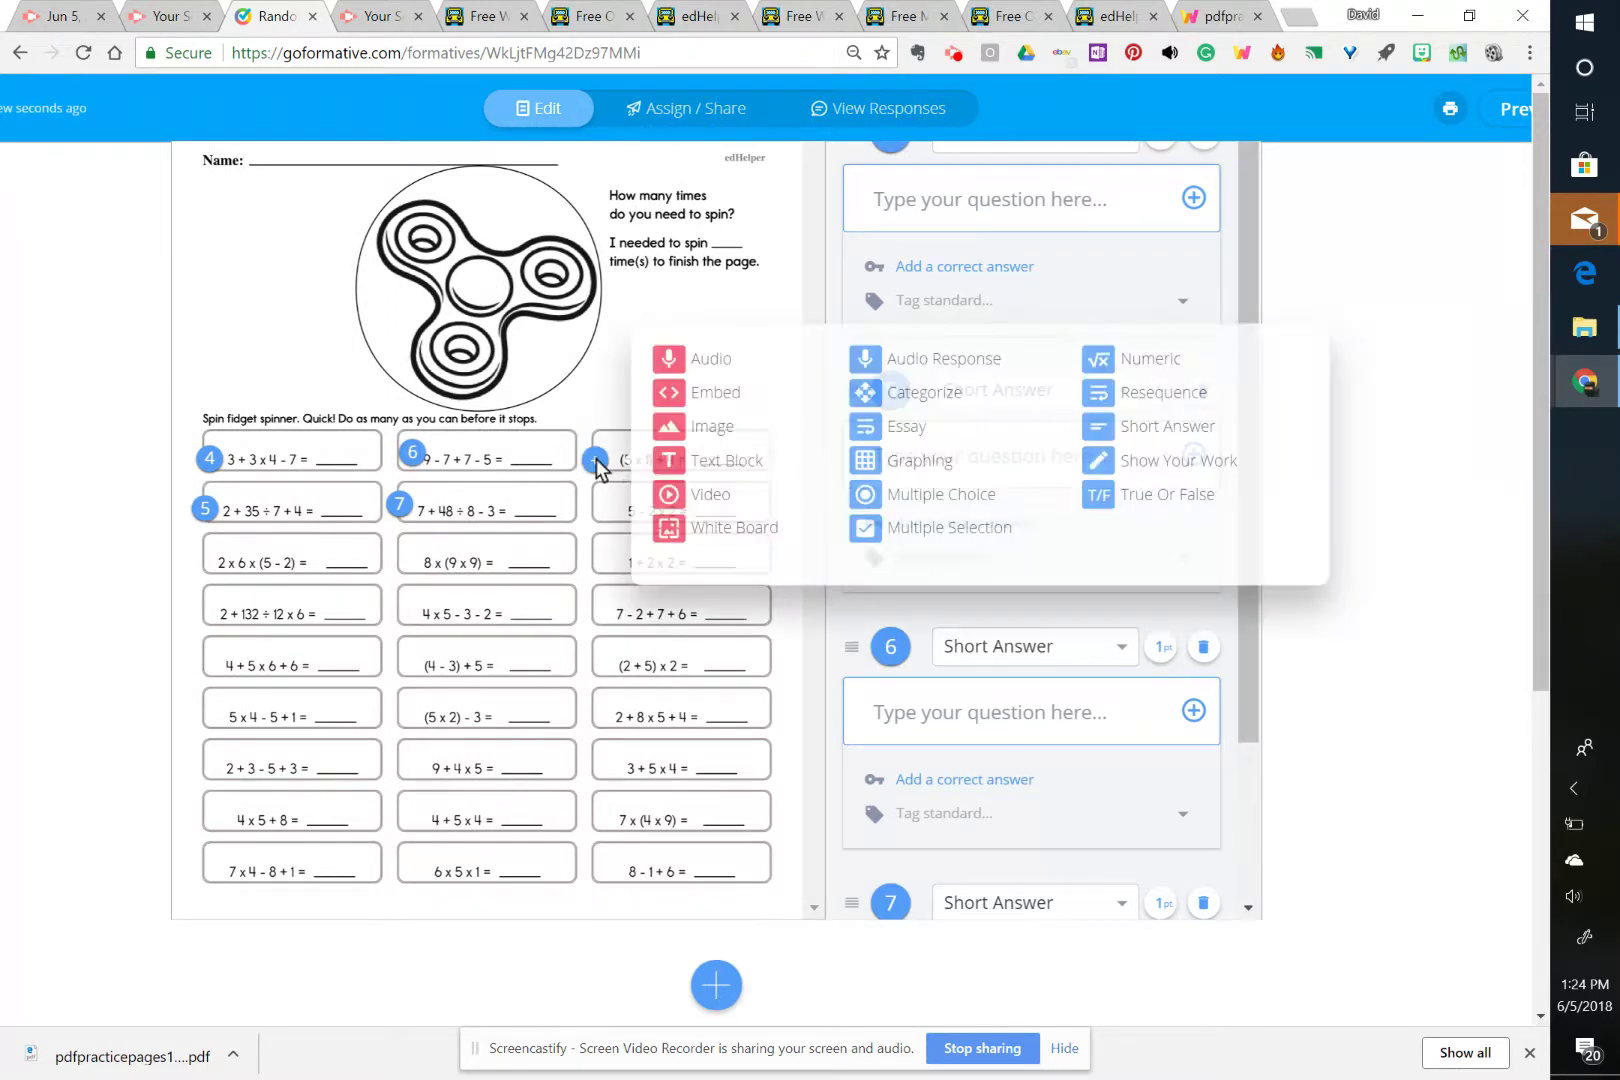
{"action": "left_click", "coordinate": [1126, 430]}
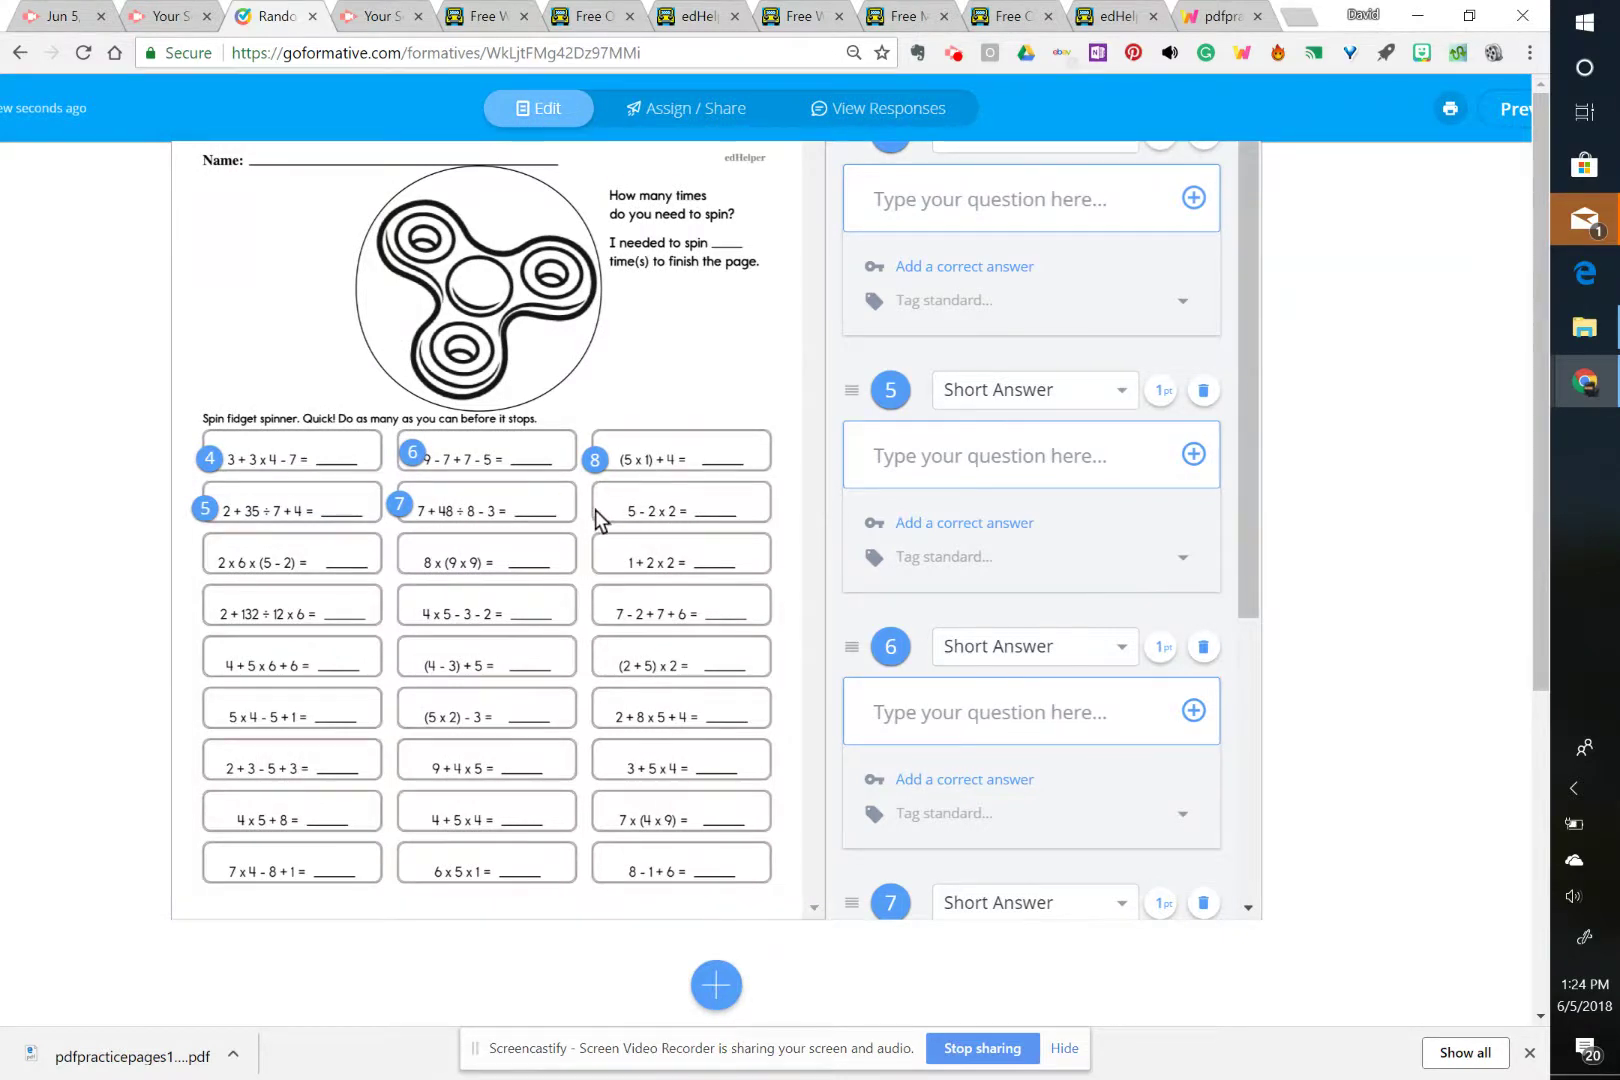
{"action": "left_click", "coordinate": [596, 510]}
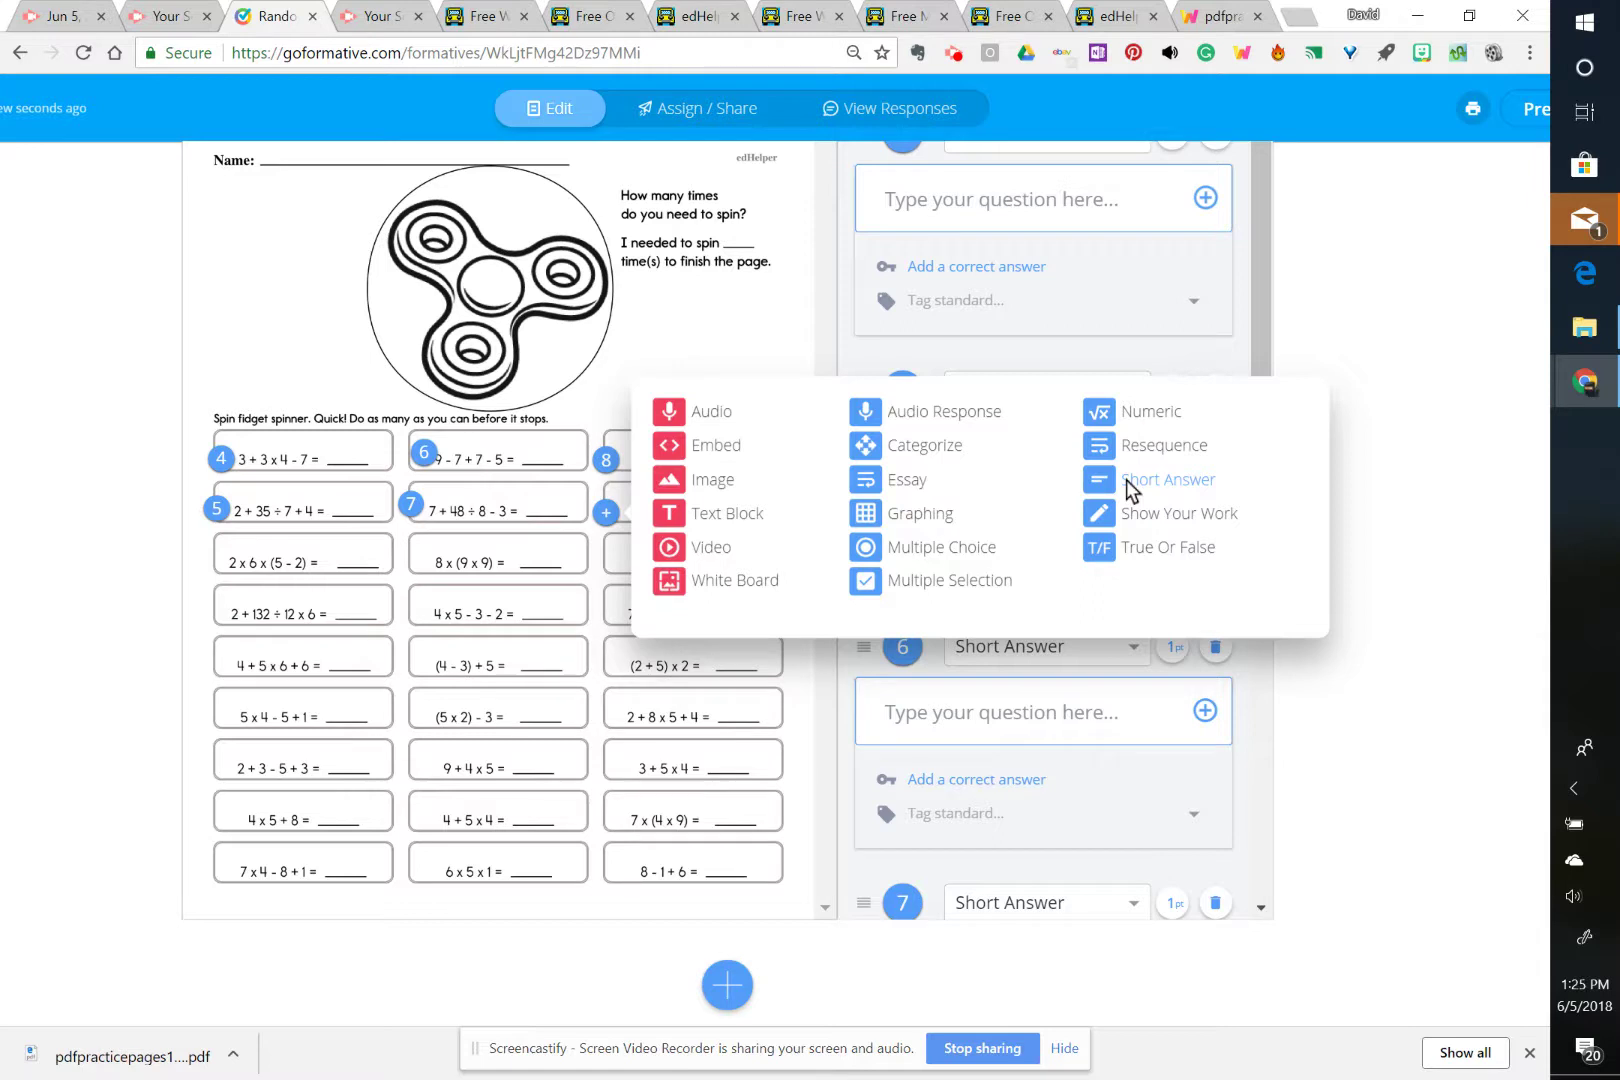
{"action": "left_click", "coordinate": [1206, 490]}
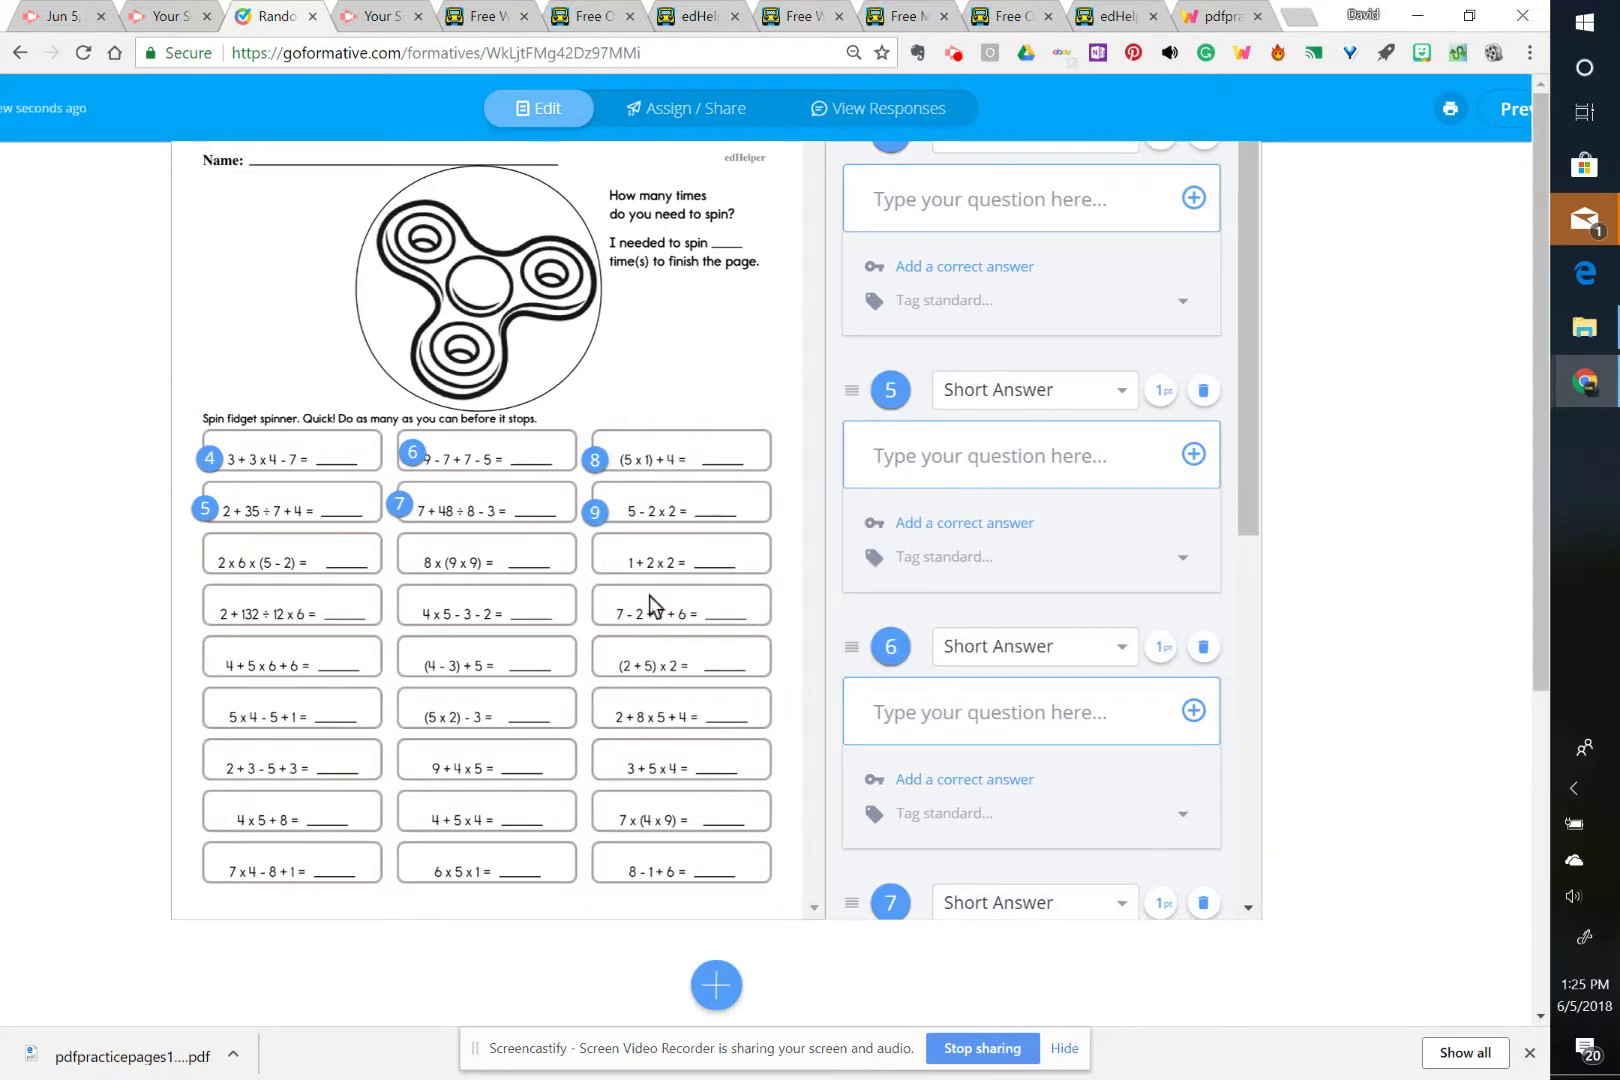
Reposition the question 6 marker so it sits just before the problem 9 - 7 + 7 - 5 without covering it.
{"action": "left_click", "coordinate": [426, 459]}
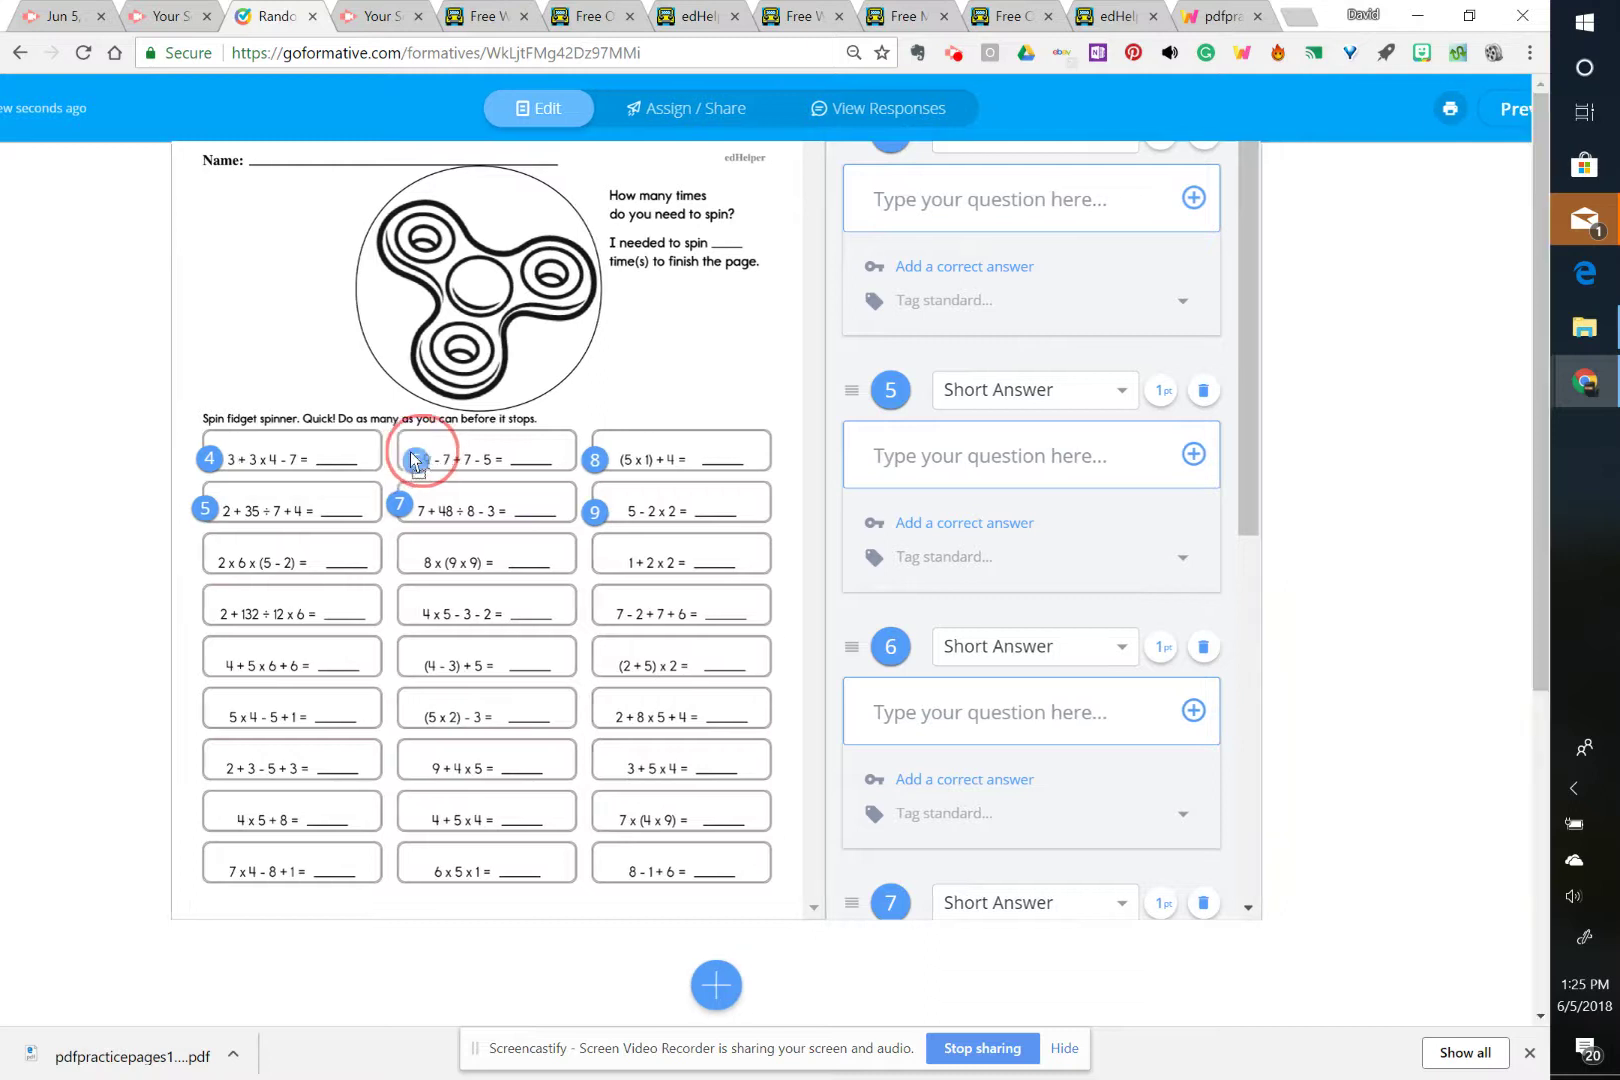
{"action": "left_click", "coordinate": [421, 455]}
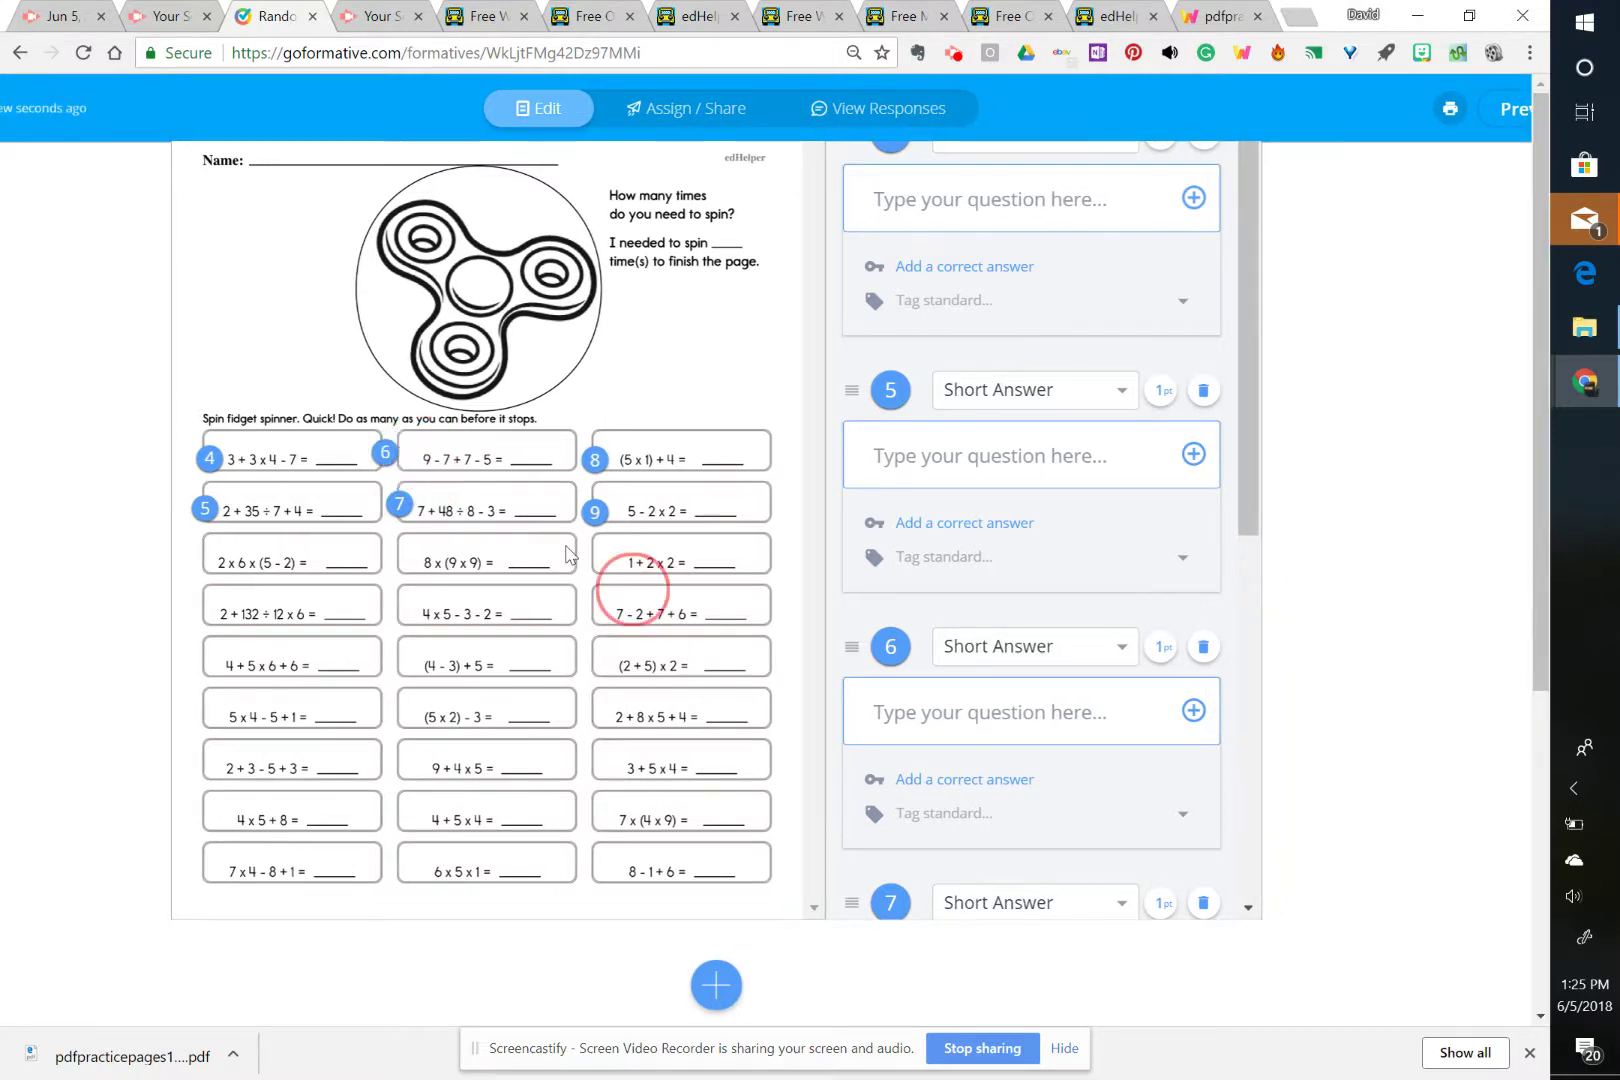
{"action": "left_click", "coordinate": [396, 452]}
{"action": "left_click_drag", "start_coordinate": [396, 451], "coordinate": [418, 460]}
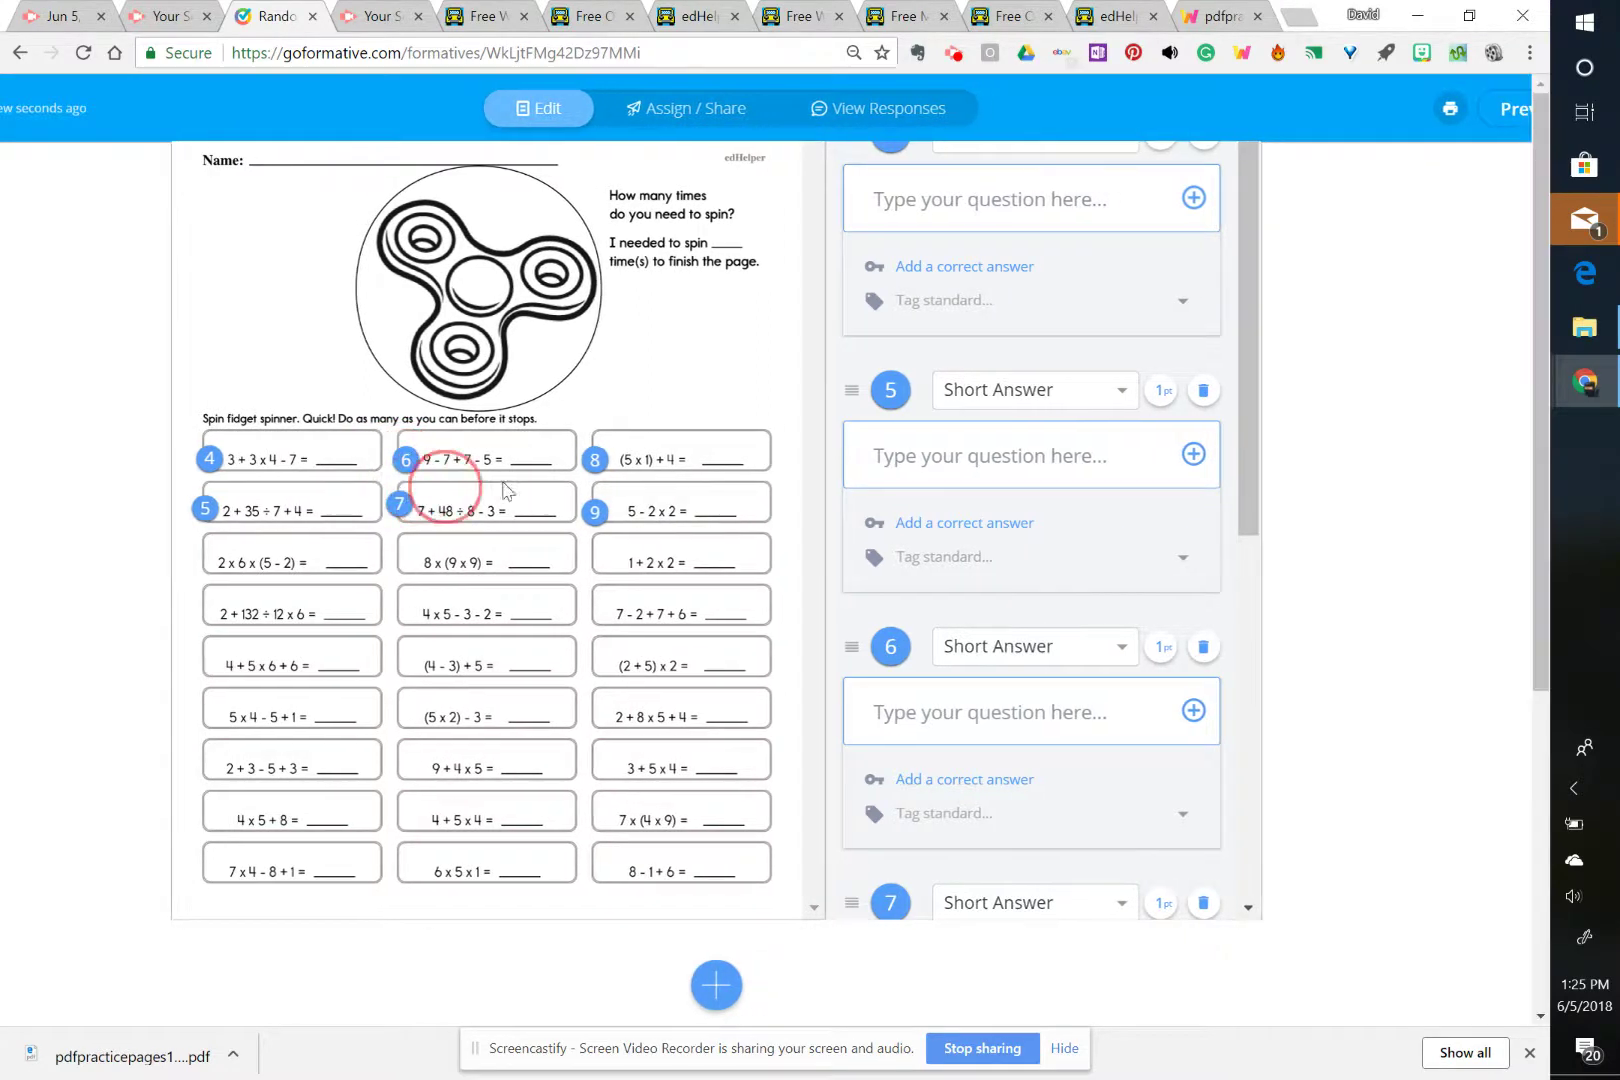
Preview the formative in the phone and computer layouts to examine how the worksheet and its questions appear, and close the preview.
{"action": "scroll", "coordinate": [1112, 478], "scroll_direction": "up", "scroll_amount": 3}
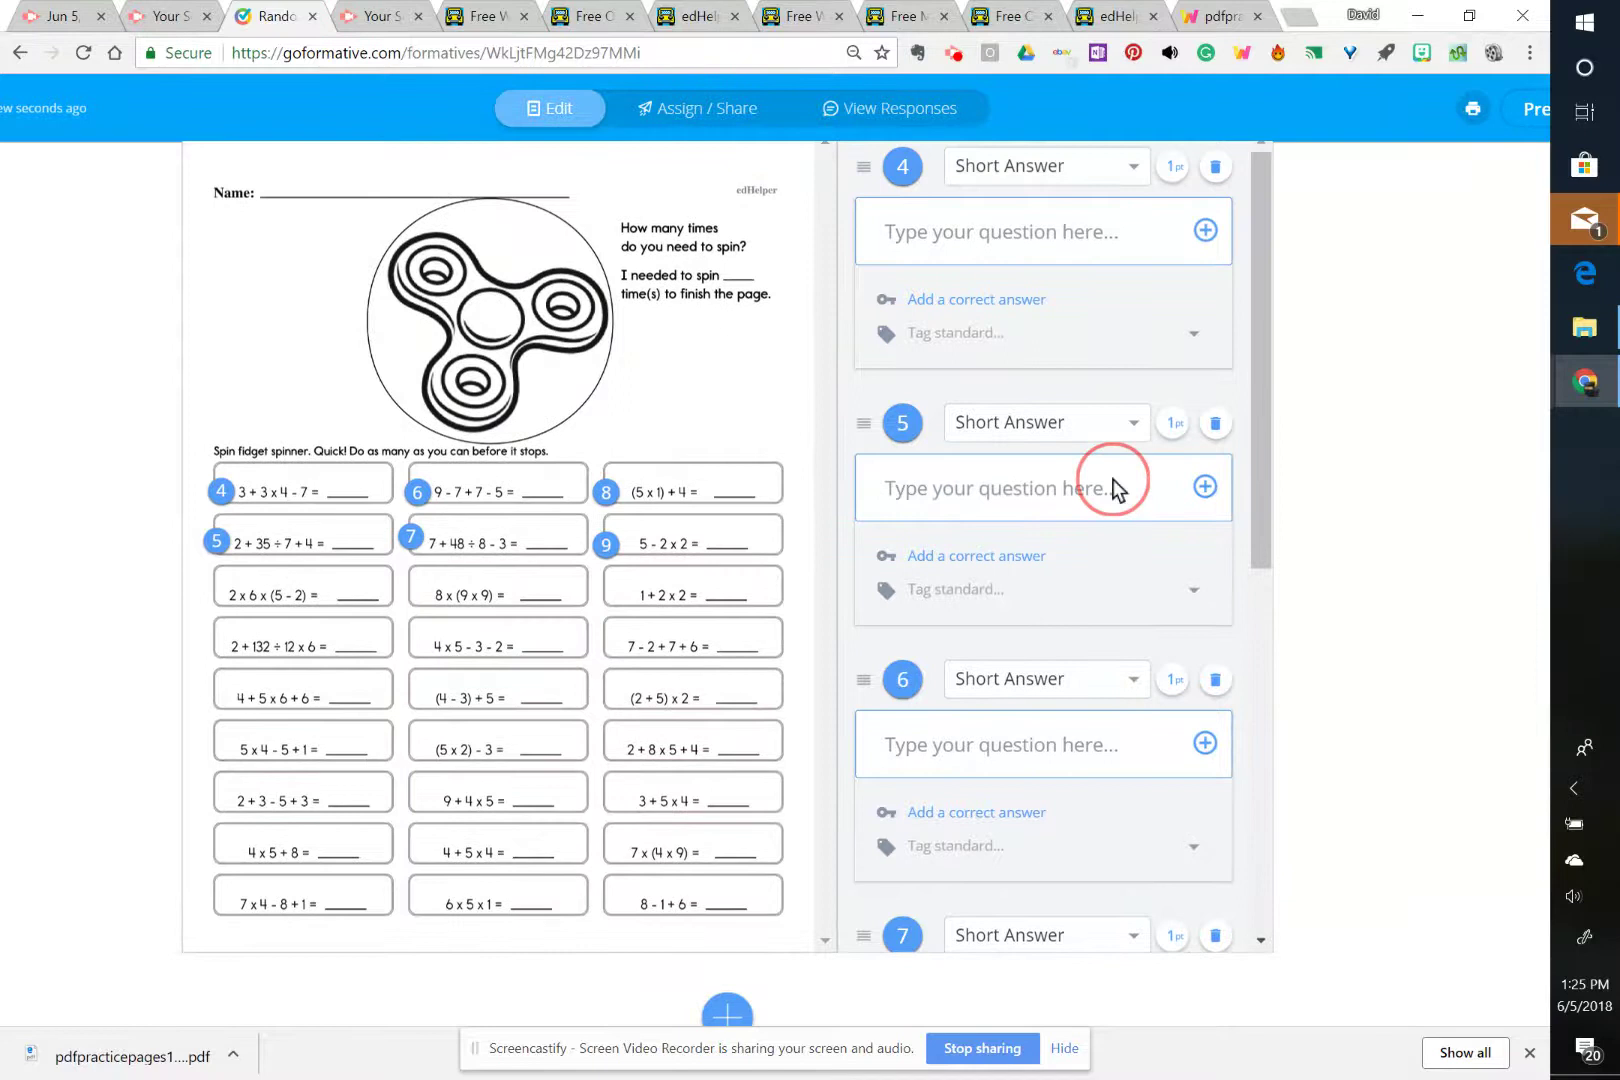
{"action": "left_click", "coordinate": [1071, 436]}
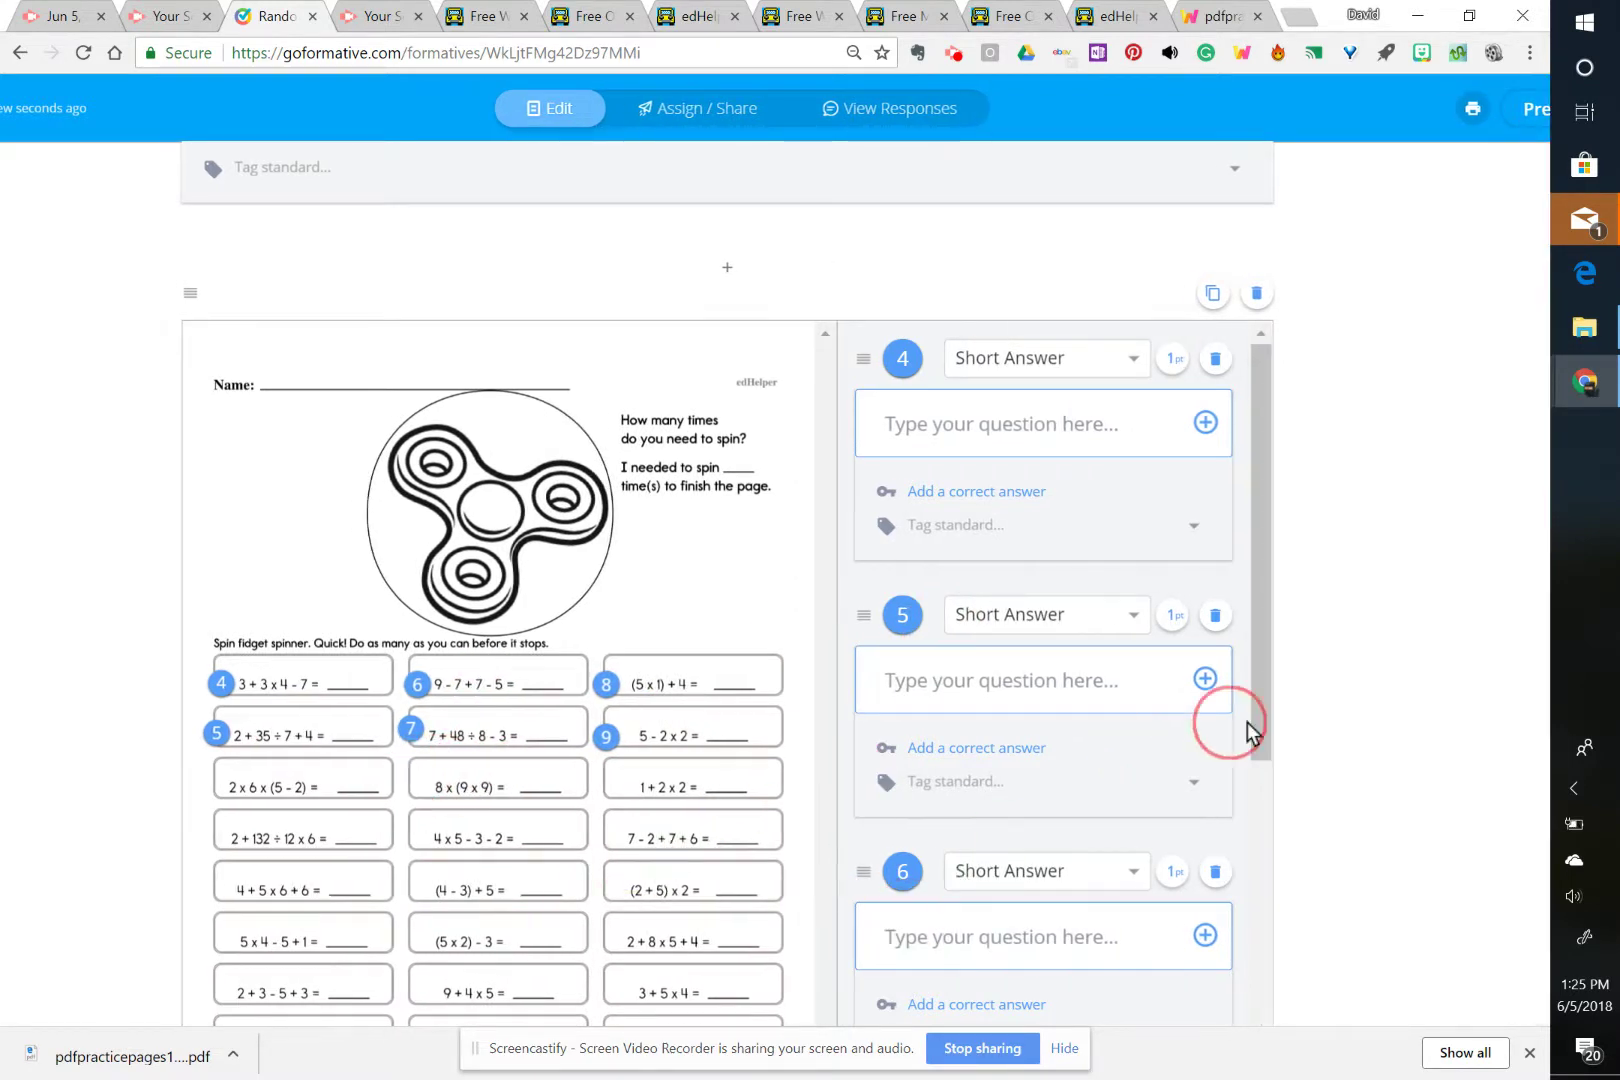
{"action": "scroll", "coordinate": [1276, 721], "scroll_direction": "up", "scroll_amount": 1}
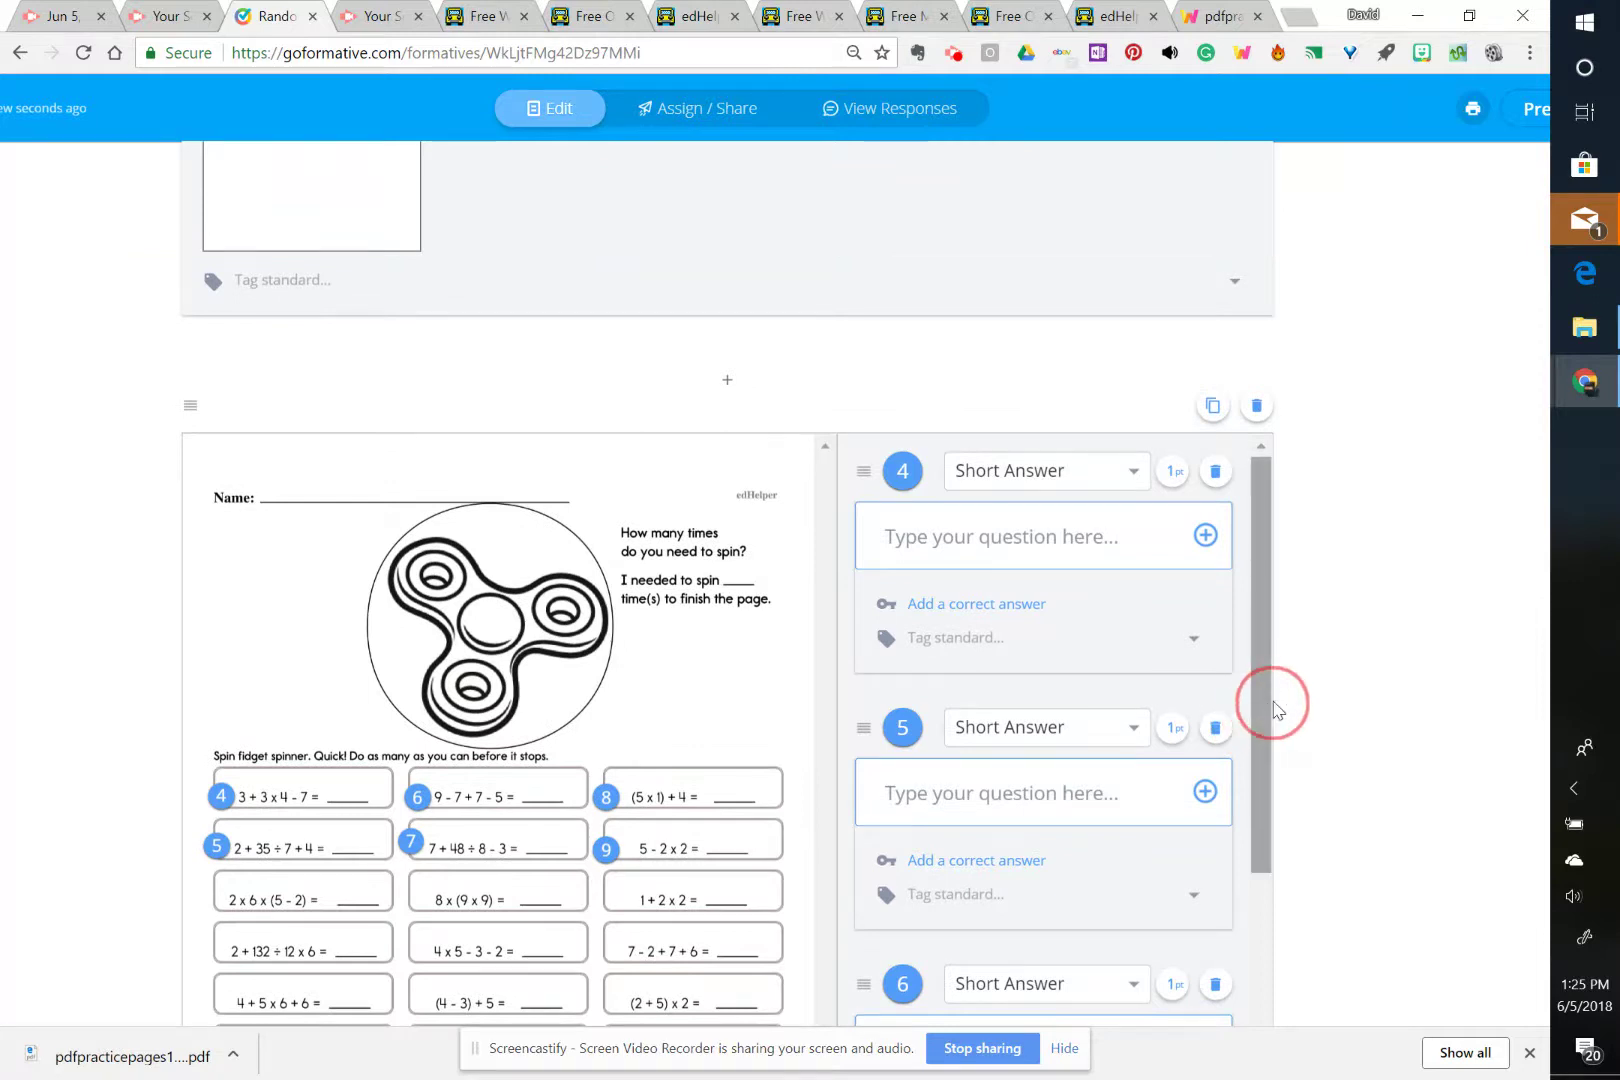
{"action": "key", "text": "ctrl+minus"}
{"action": "key", "text": "ctrl+minus"}
{"action": "left_click", "coordinate": [1449, 104]}
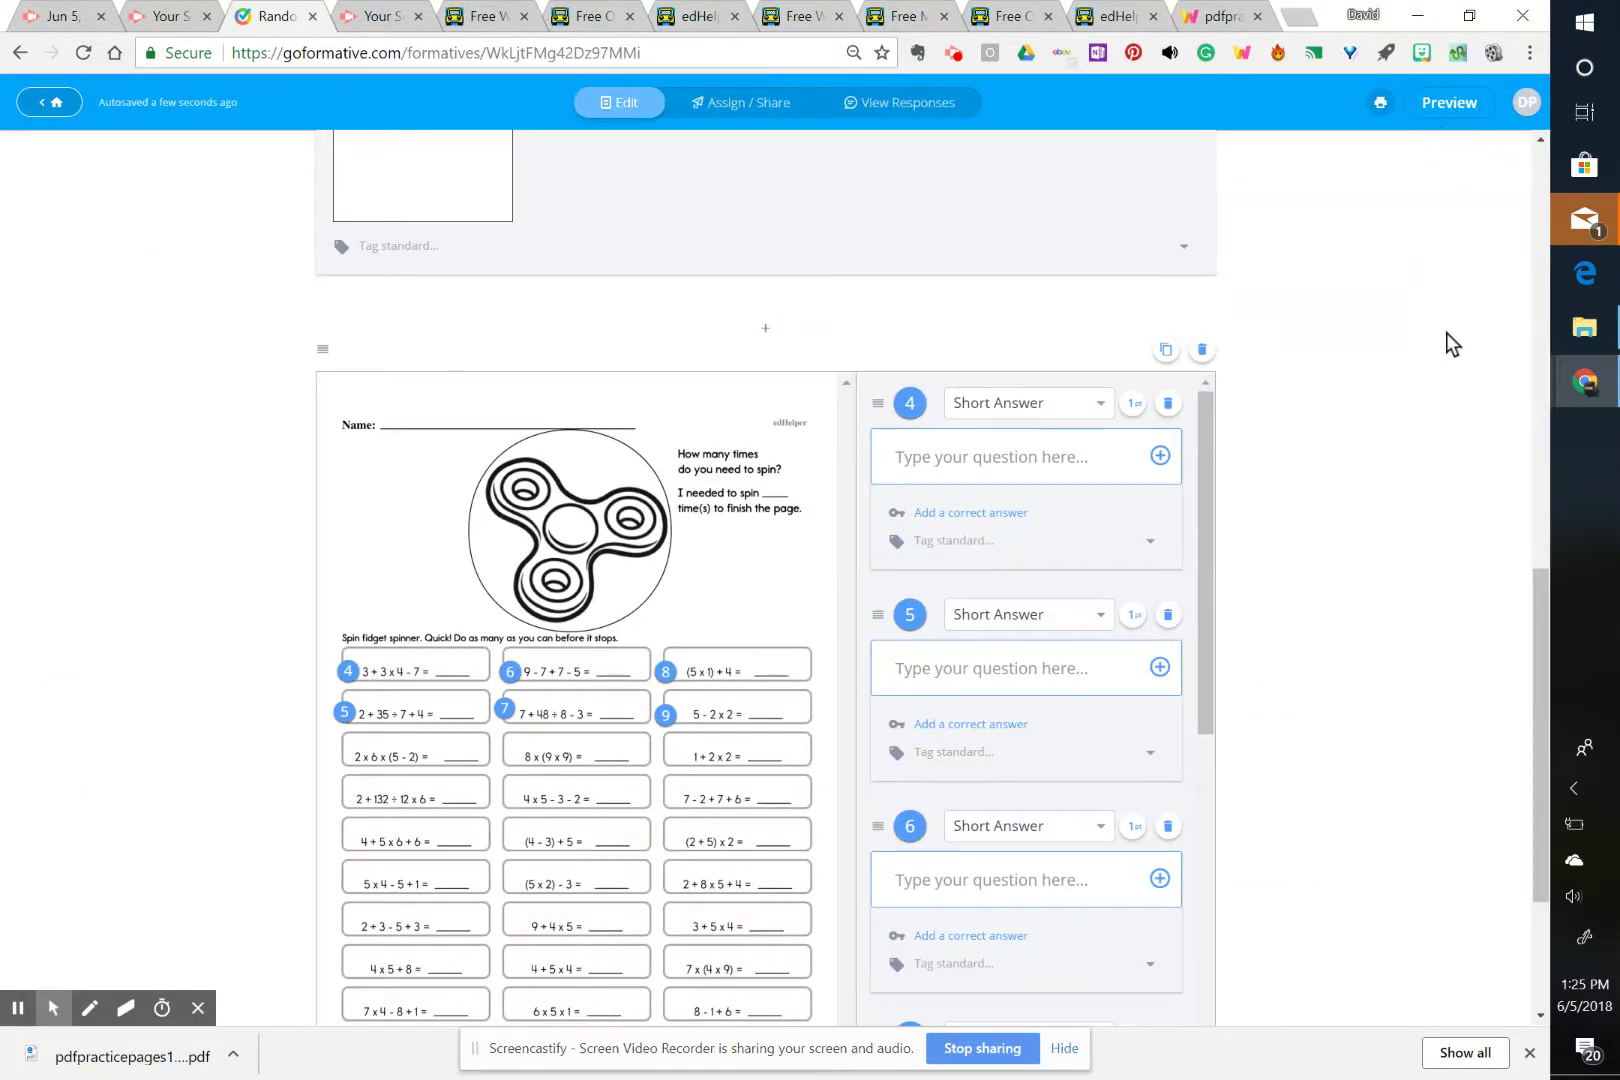
{"action": "left_click", "coordinate": [1442, 104]}
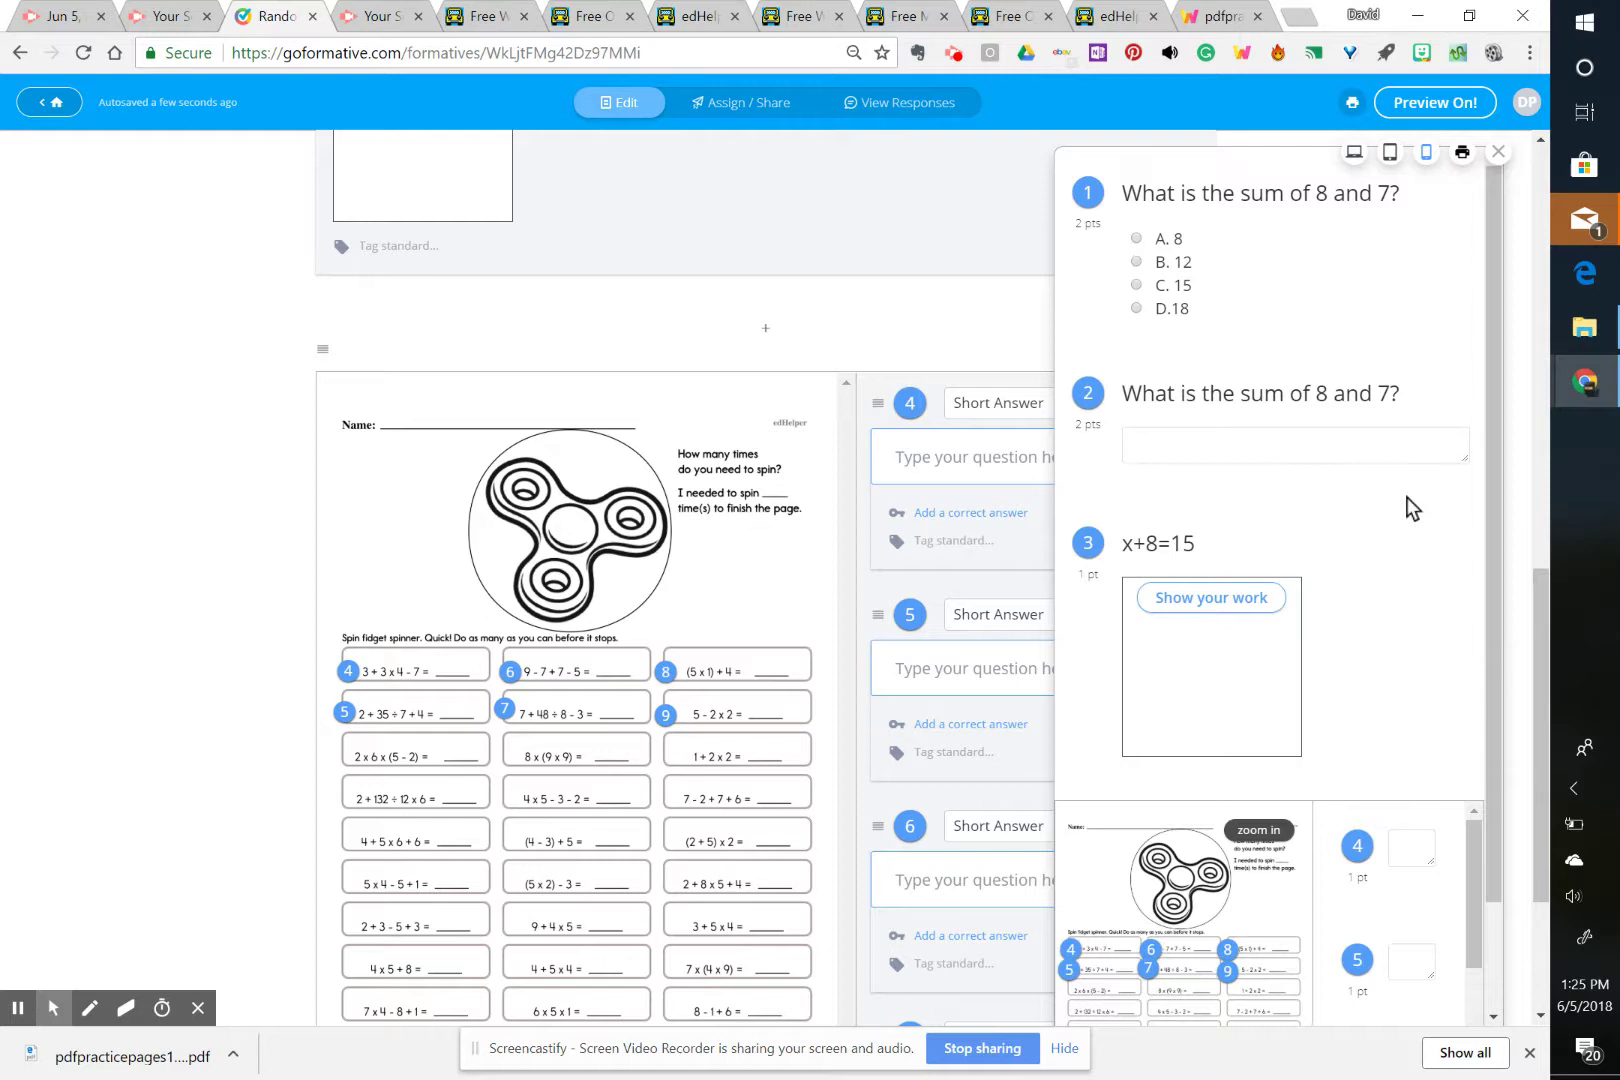
{"action": "left_click_drag", "start_coordinate": [1500, 862], "coordinate": [1400, 995]}
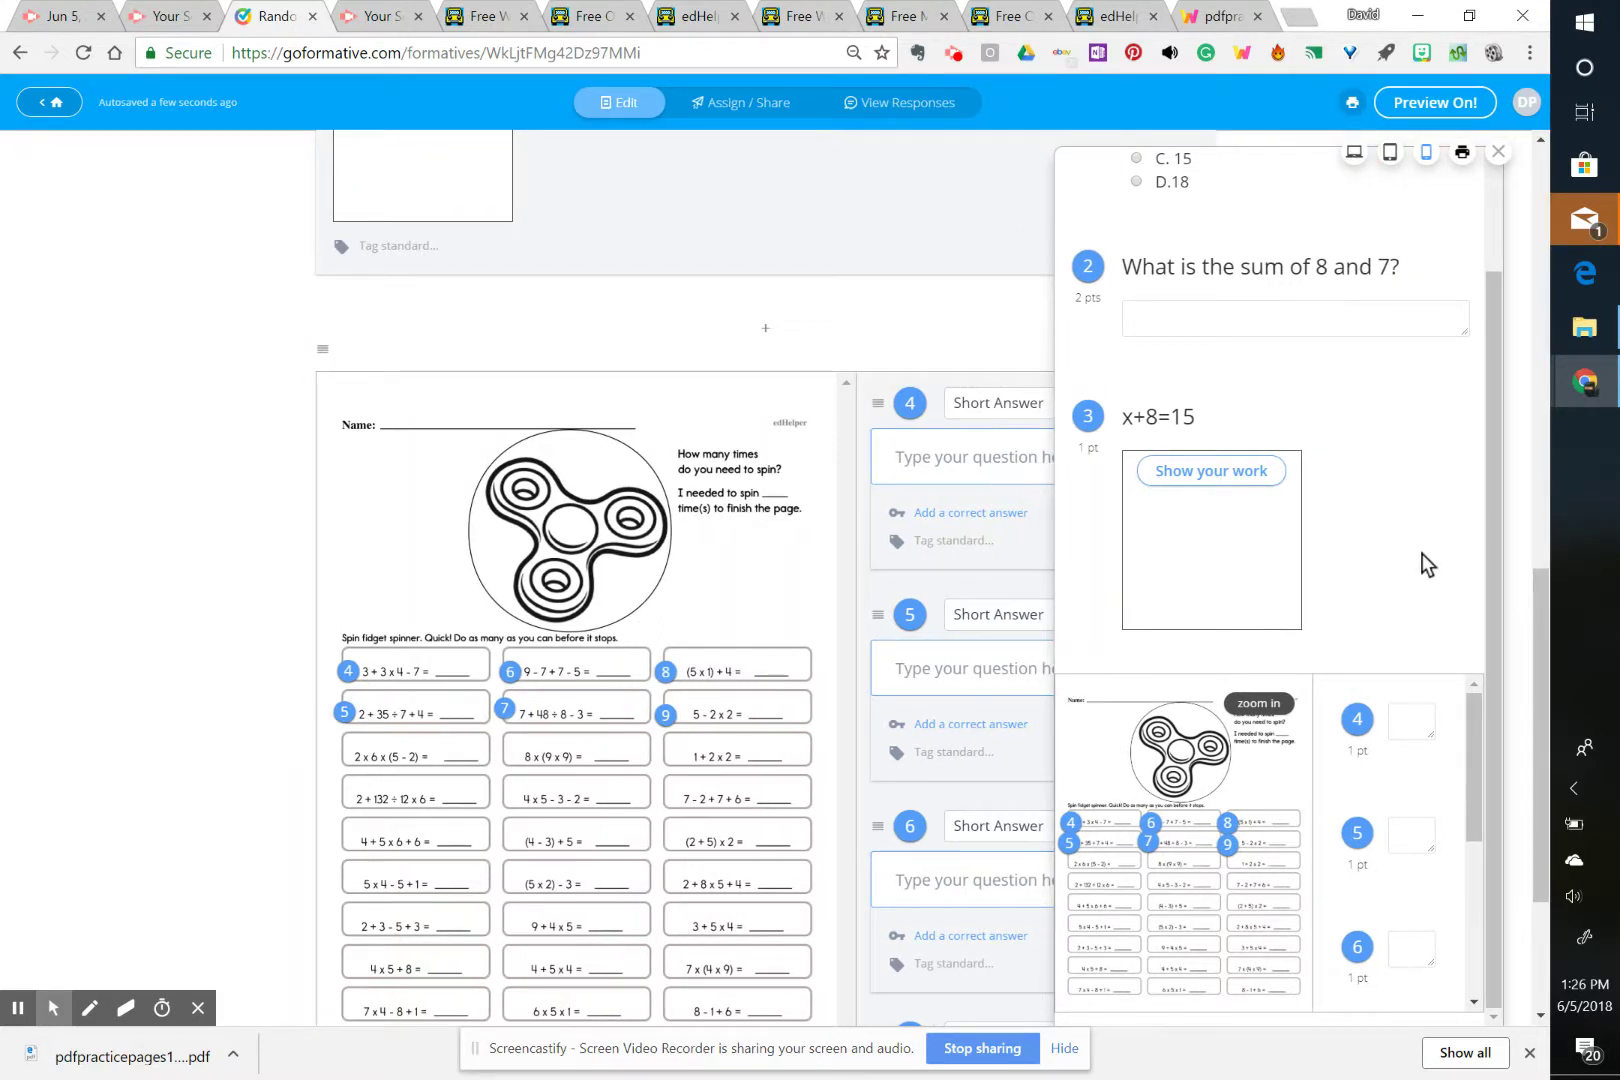
{"action": "left_click", "coordinate": [1355, 155]}
{"action": "left_click", "coordinate": [1500, 152]}
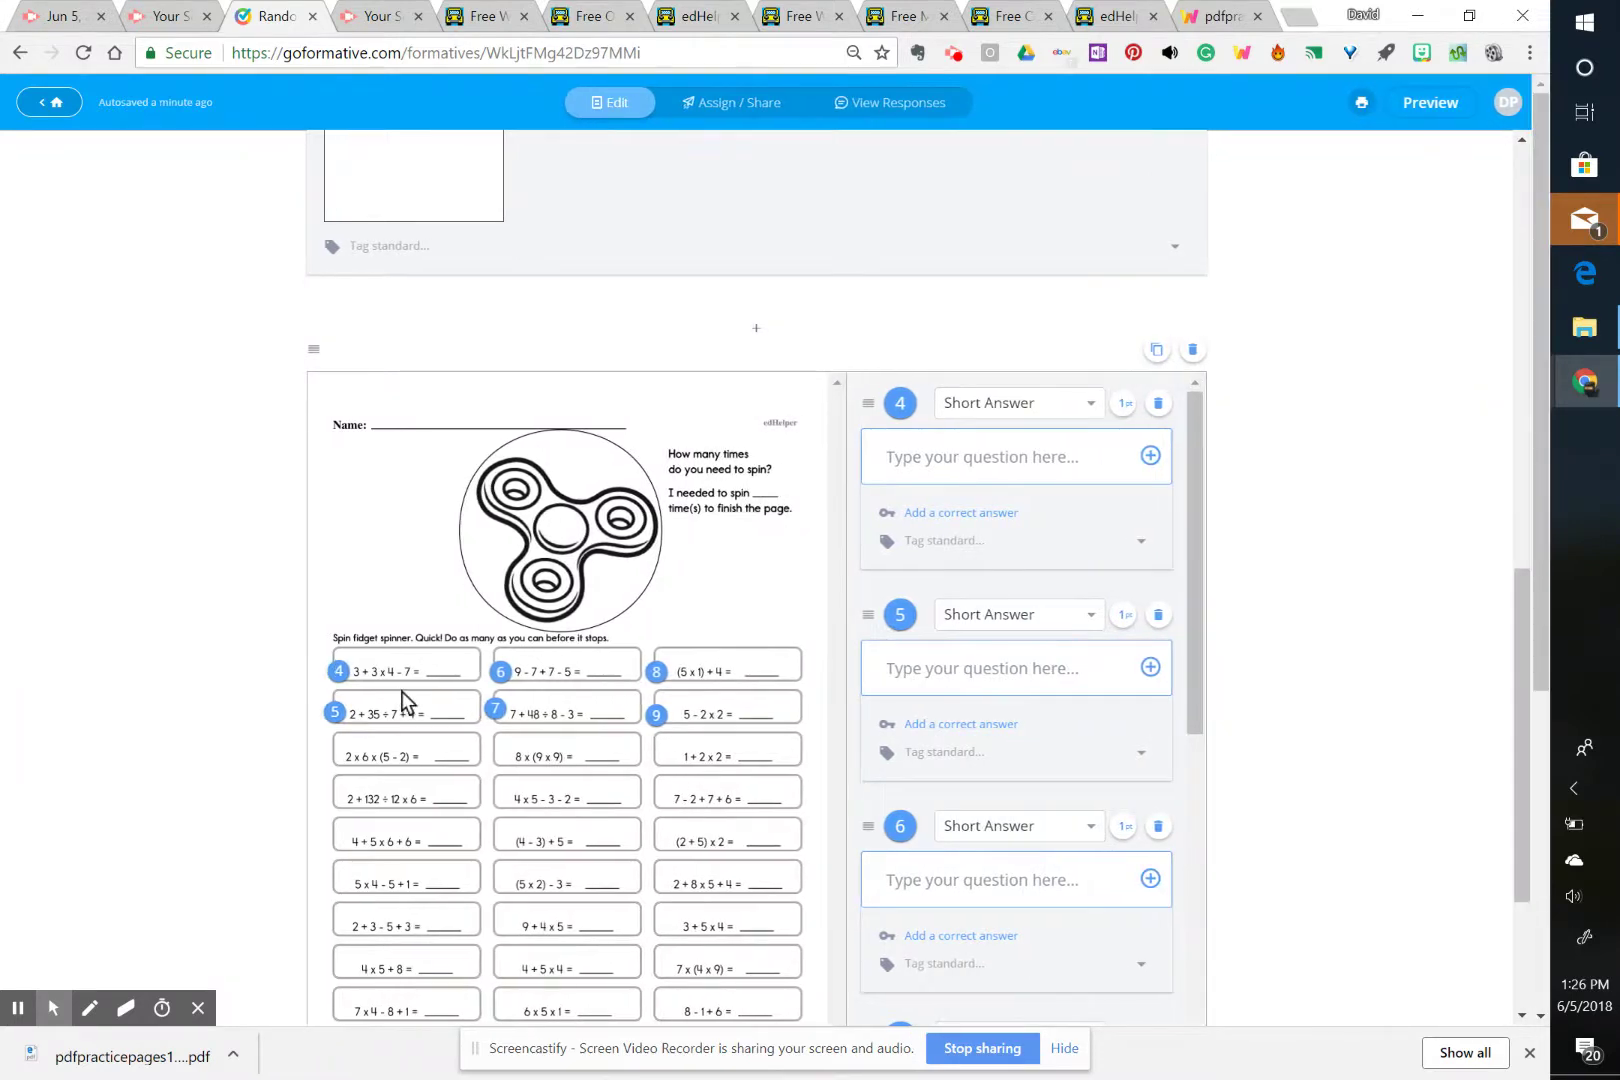
Add 8 as the correct answer for question 4.
{"action": "left_click", "coordinate": [194, 820]}
{"action": "scroll", "coordinate": [196, 780], "scroll_direction": "up", "scroll_amount": 5}
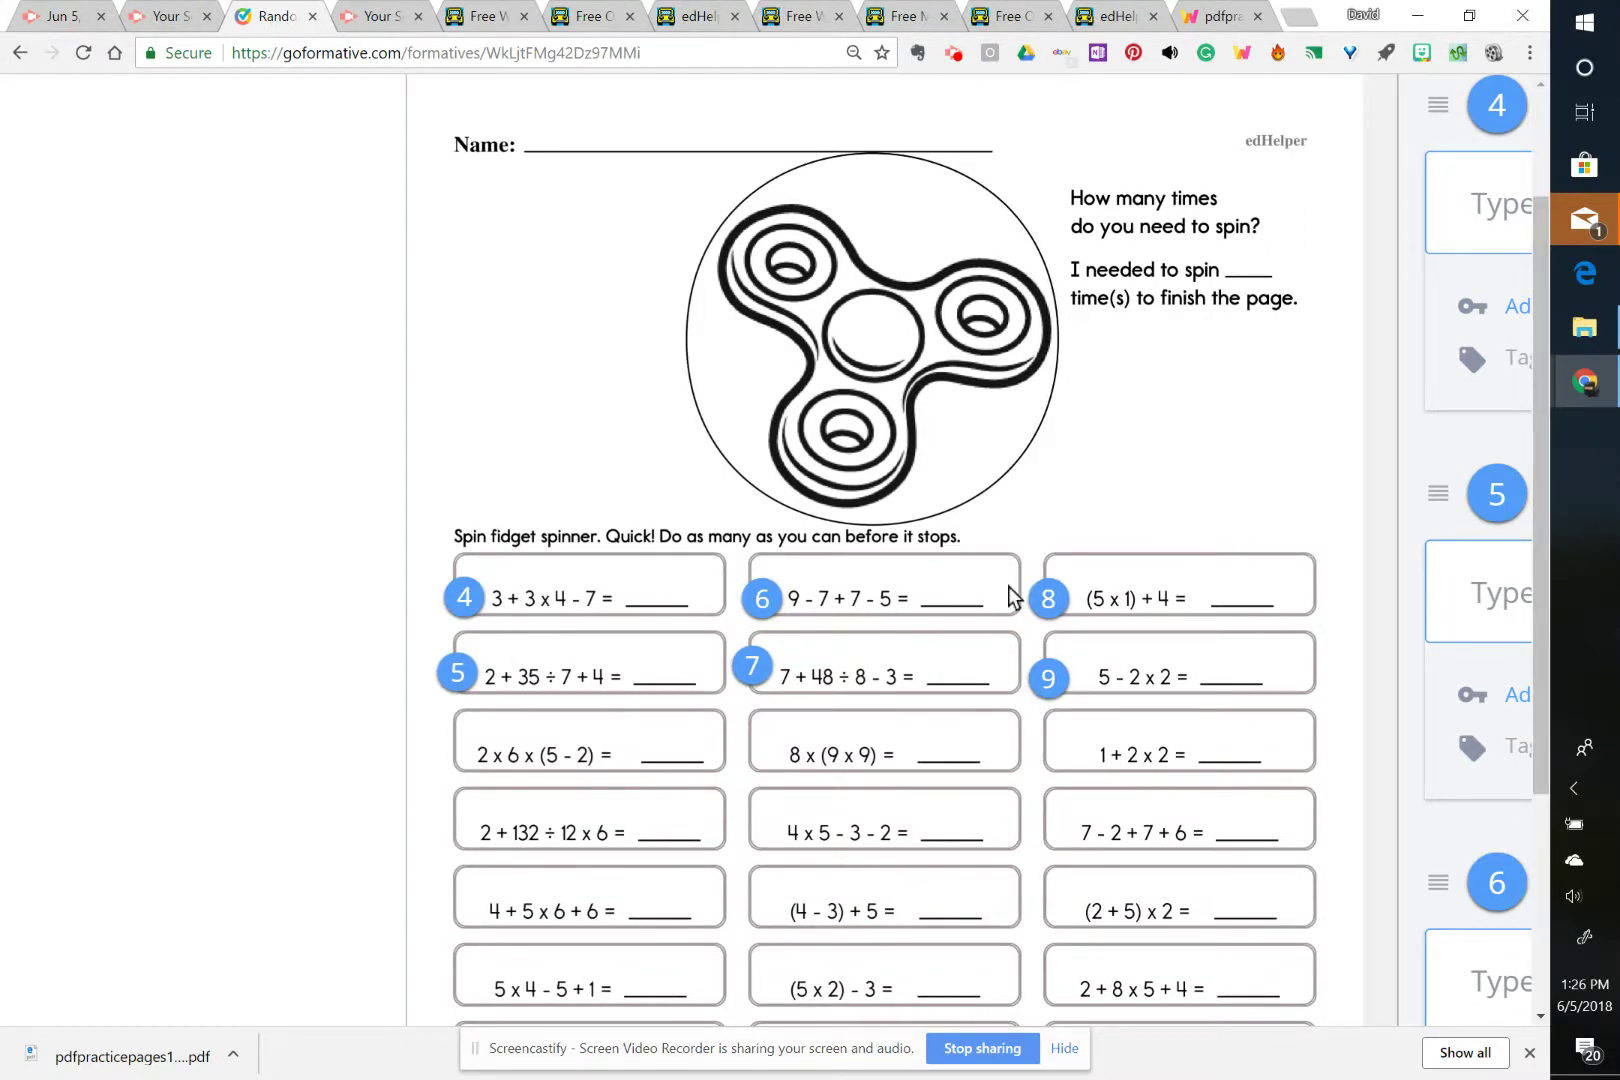
{"action": "scroll", "coordinate": [161, 574], "scroll_direction": "down", "scroll_amount": 5}
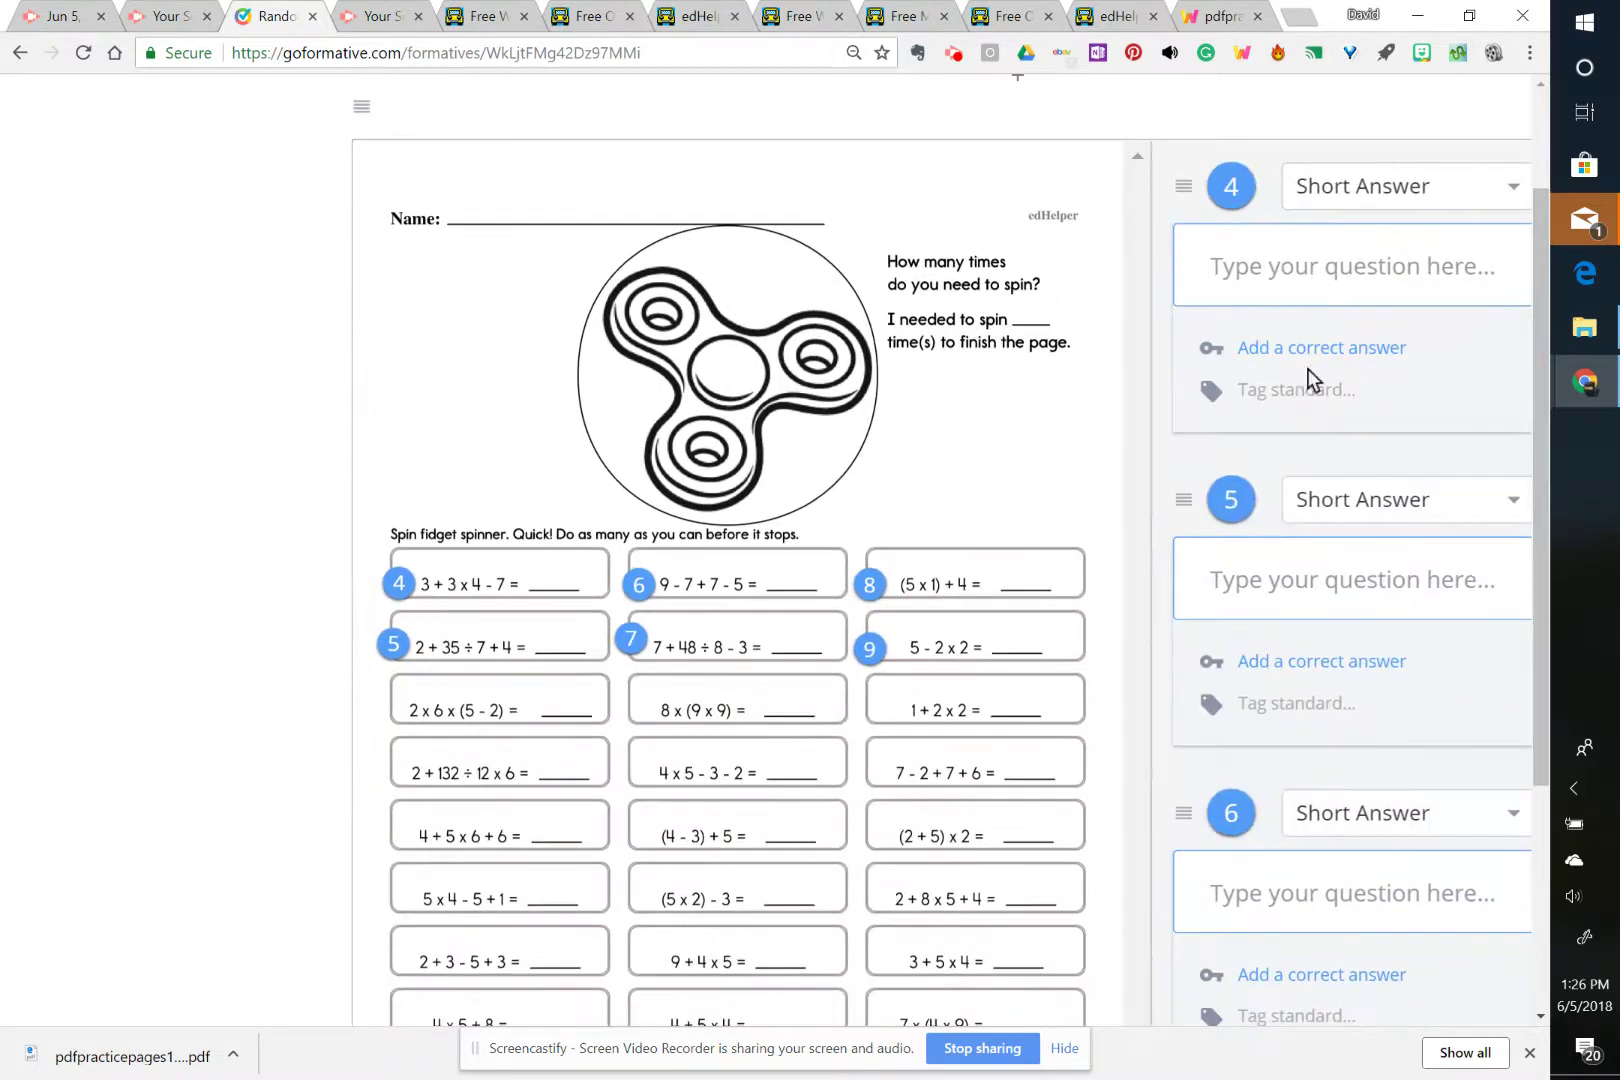
{"action": "left_click", "coordinate": [1310, 348]}
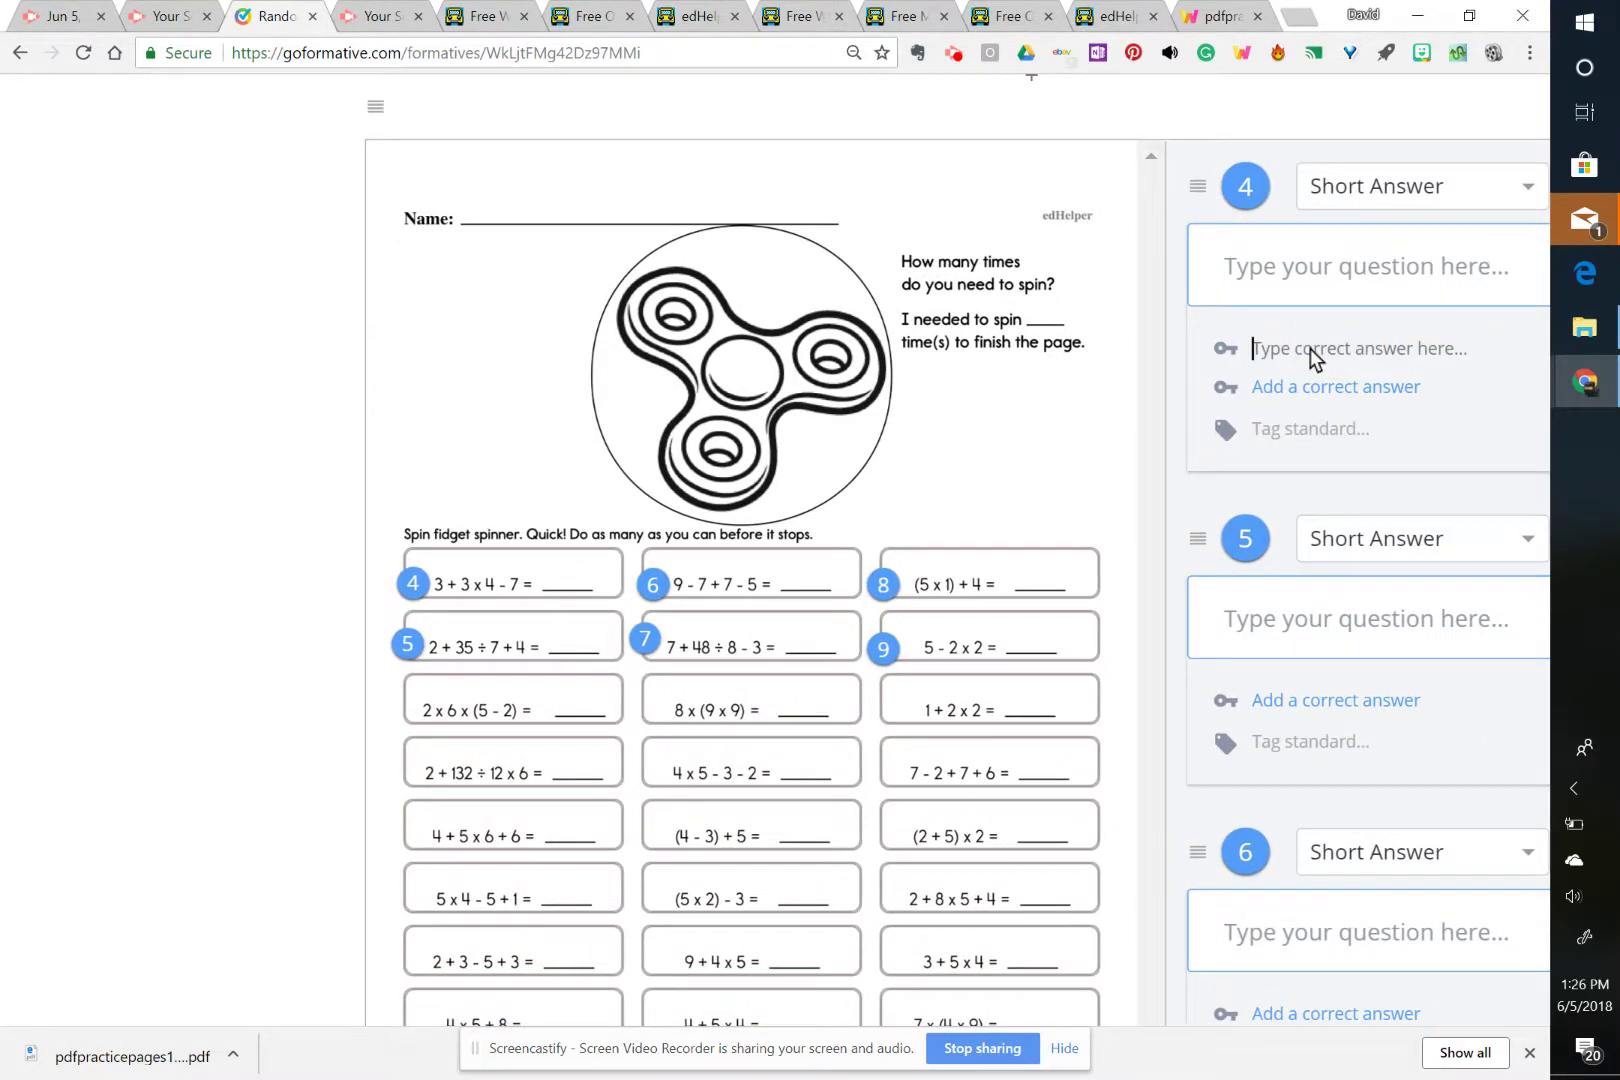
{"action": "type", "text": "8"}
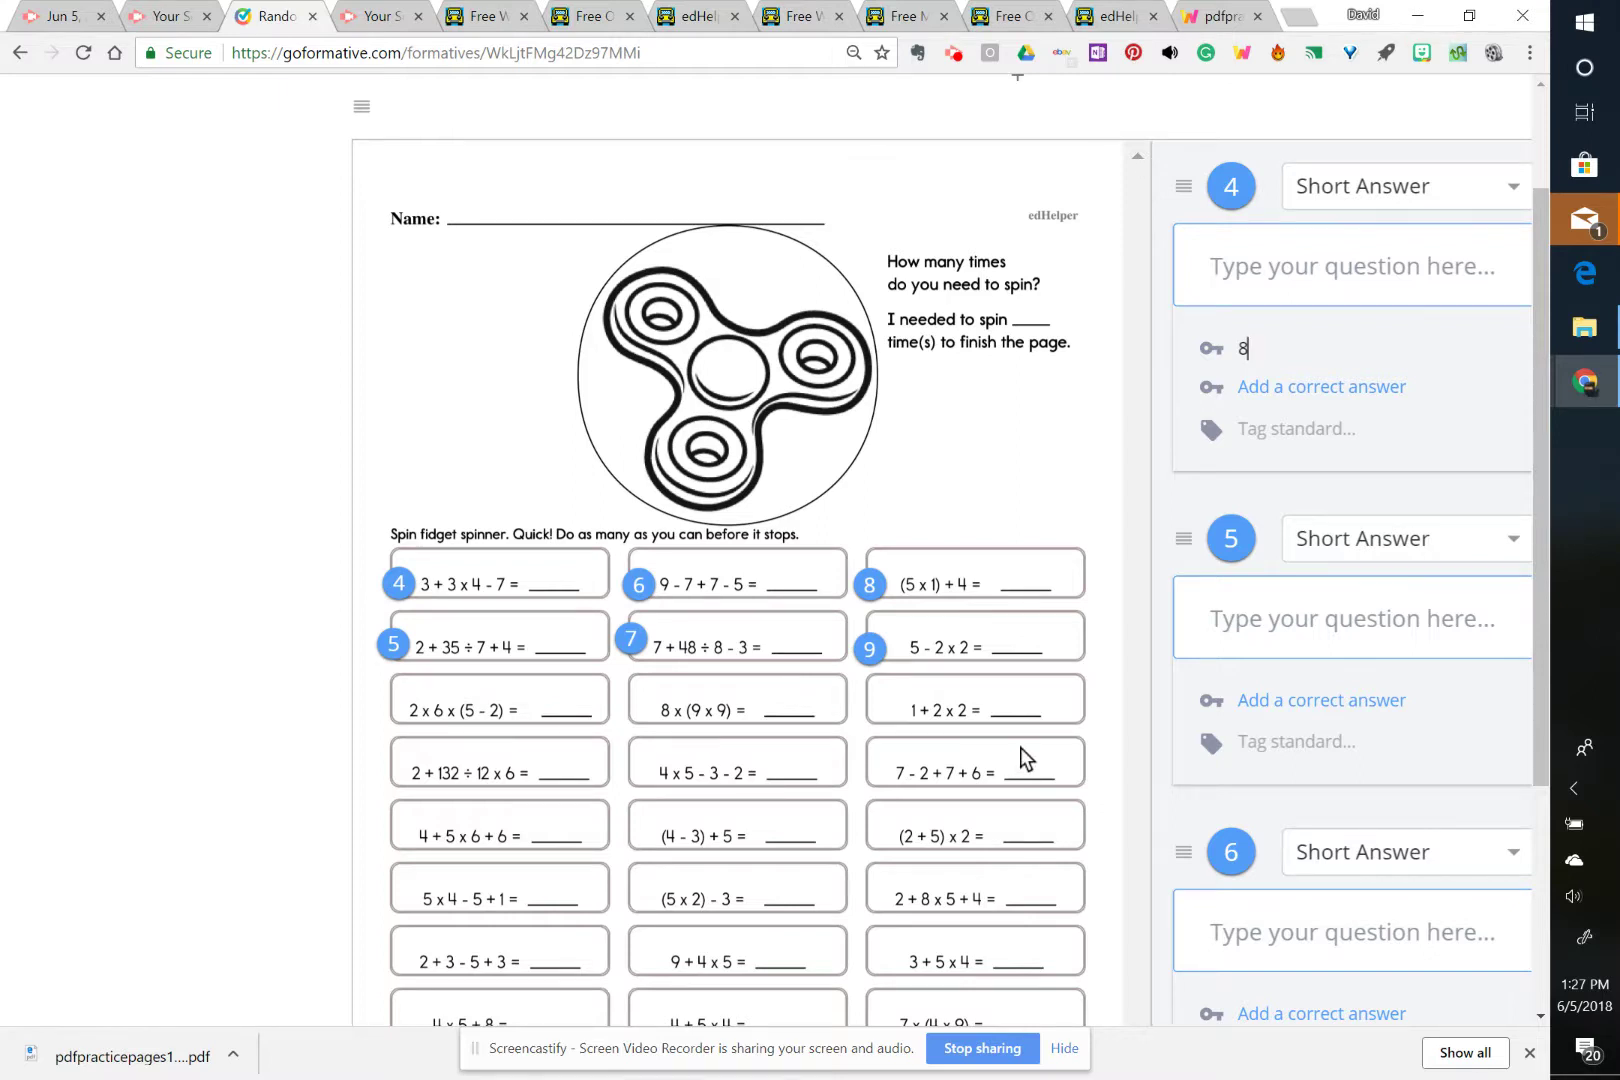
{"action": "scroll", "coordinate": [1020, 747], "scroll_direction": "down", "scroll_amount": 2}
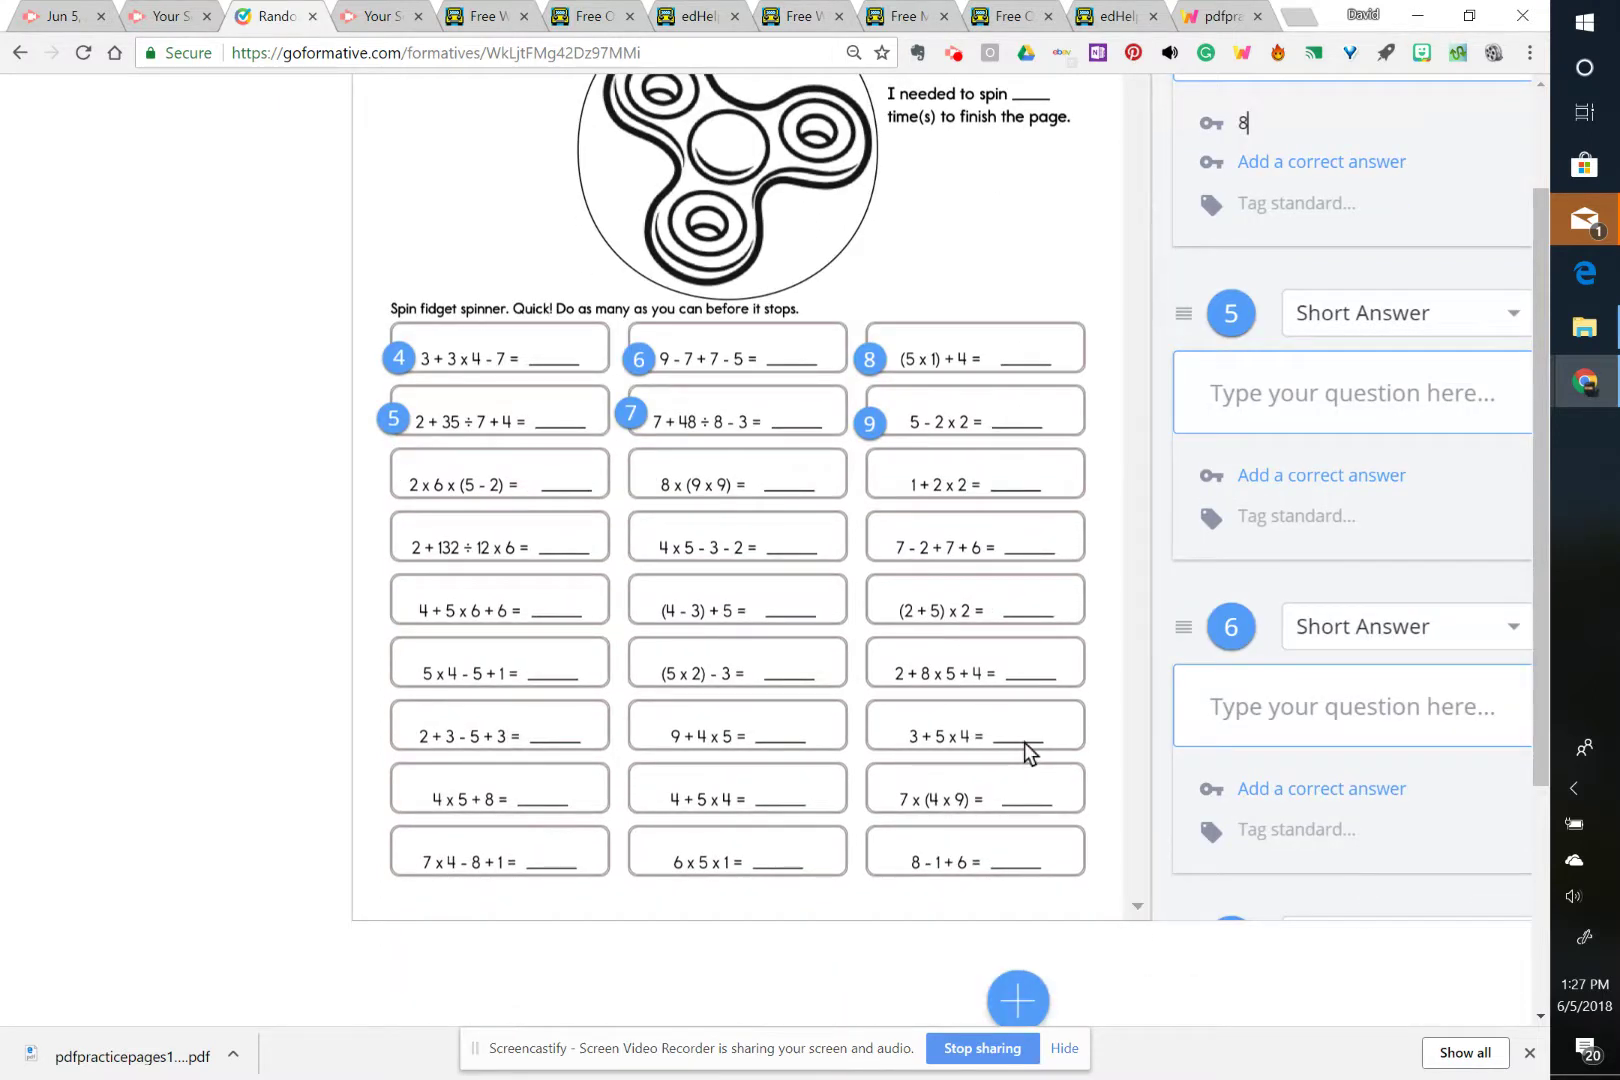